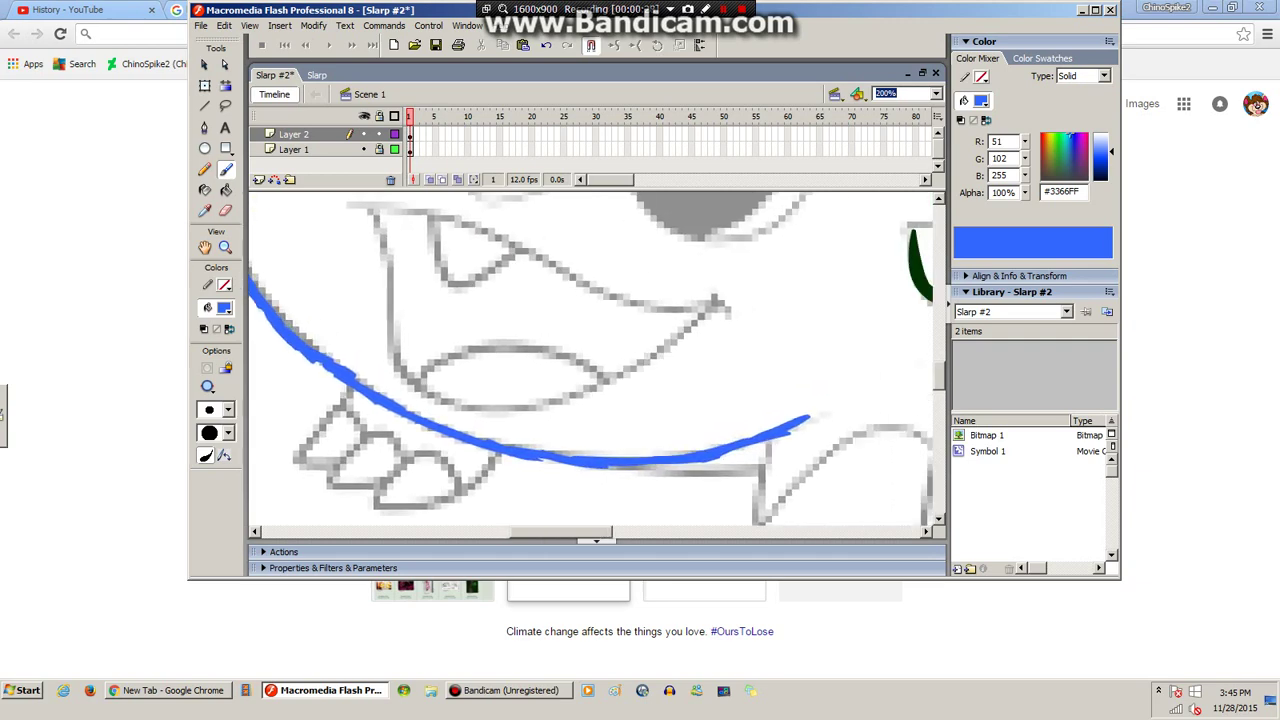
Preview the traced drawing as a test movie, and return to the stage.
{"action": "key", "text": "ctrl+Return"}
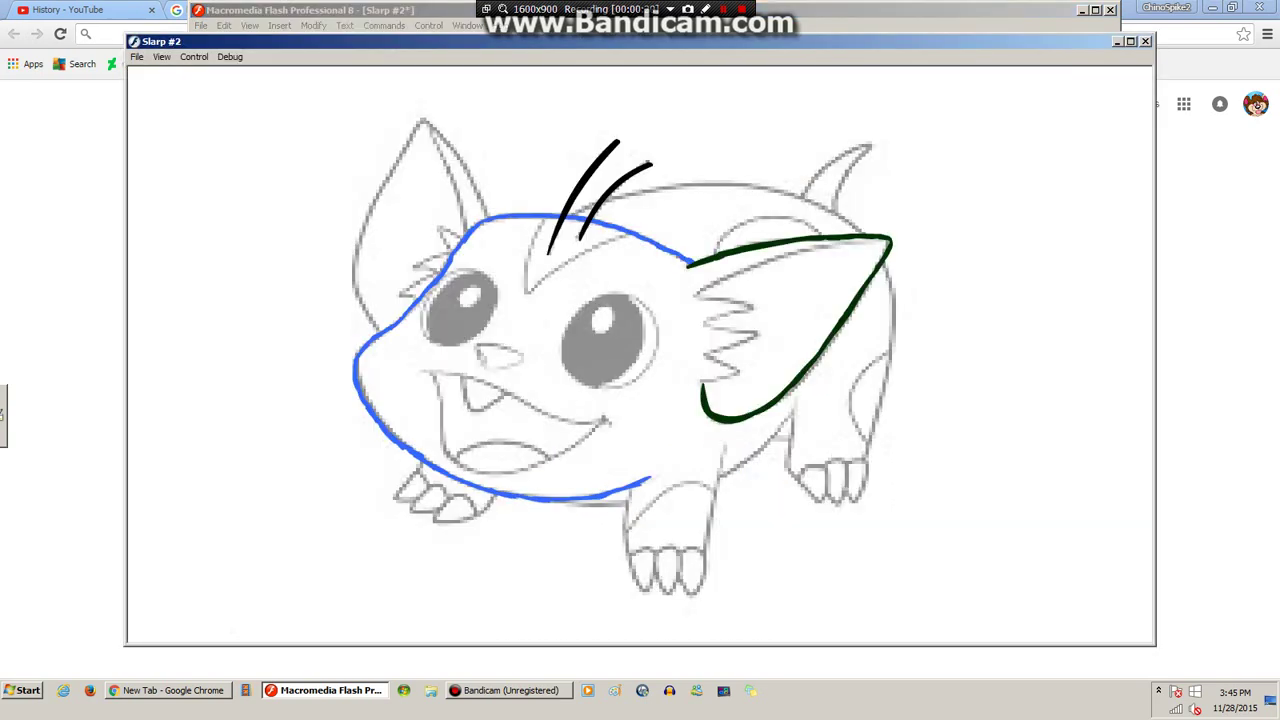
{"action": "key", "text": "ctrl+w"}
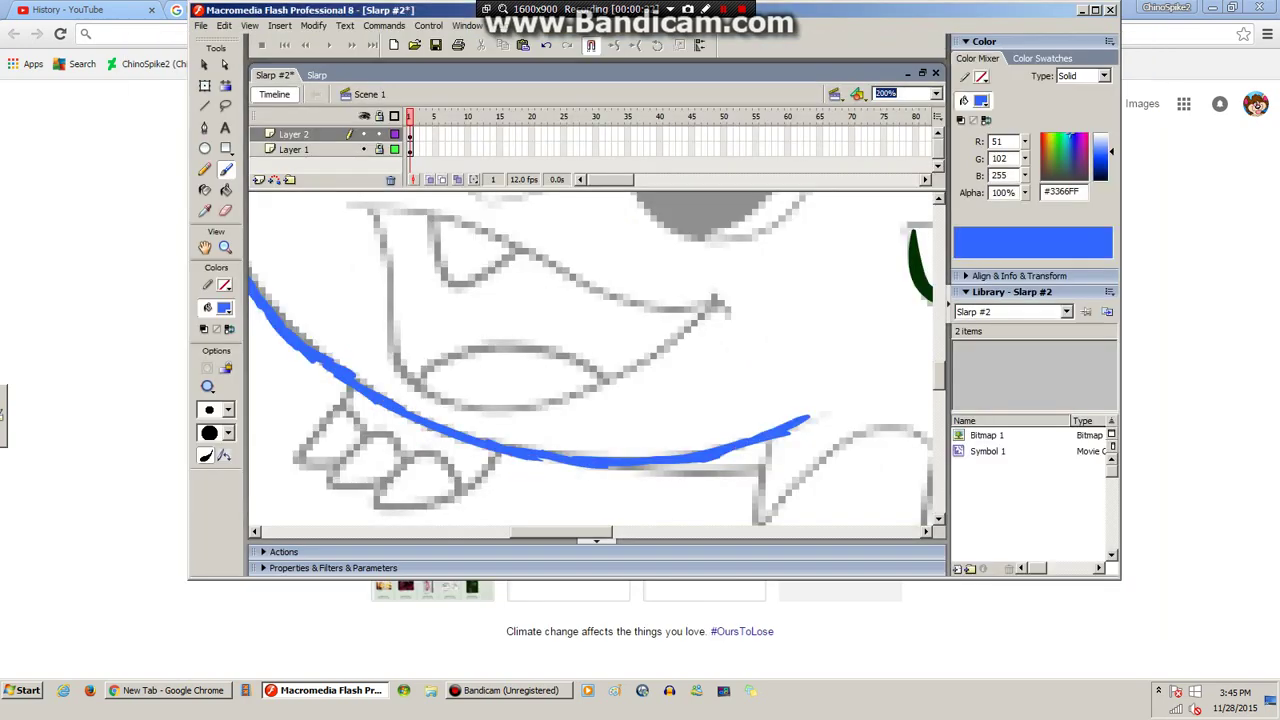
{"action": "left_click_drag", "start_coordinate": [740, 360], "coordinate": [458, 487]}
{"action": "scroll", "coordinate": [595, 360], "scroll_direction": "up", "scroll_amount": 2}
{"action": "scroll", "coordinate": [595, 360], "scroll_direction": "left", "scroll_amount": 2}
{"action": "mouse_move", "coordinate": [601, 343]}
{"action": "left_mouse_down"}
{"action": "mouse_move", "coordinate": [528, 426]}
{"action": "mouse_move", "coordinate": [457, 432]}
{"action": "left_mouse_up"}
{"action": "key", "text": "ctrl+z"}
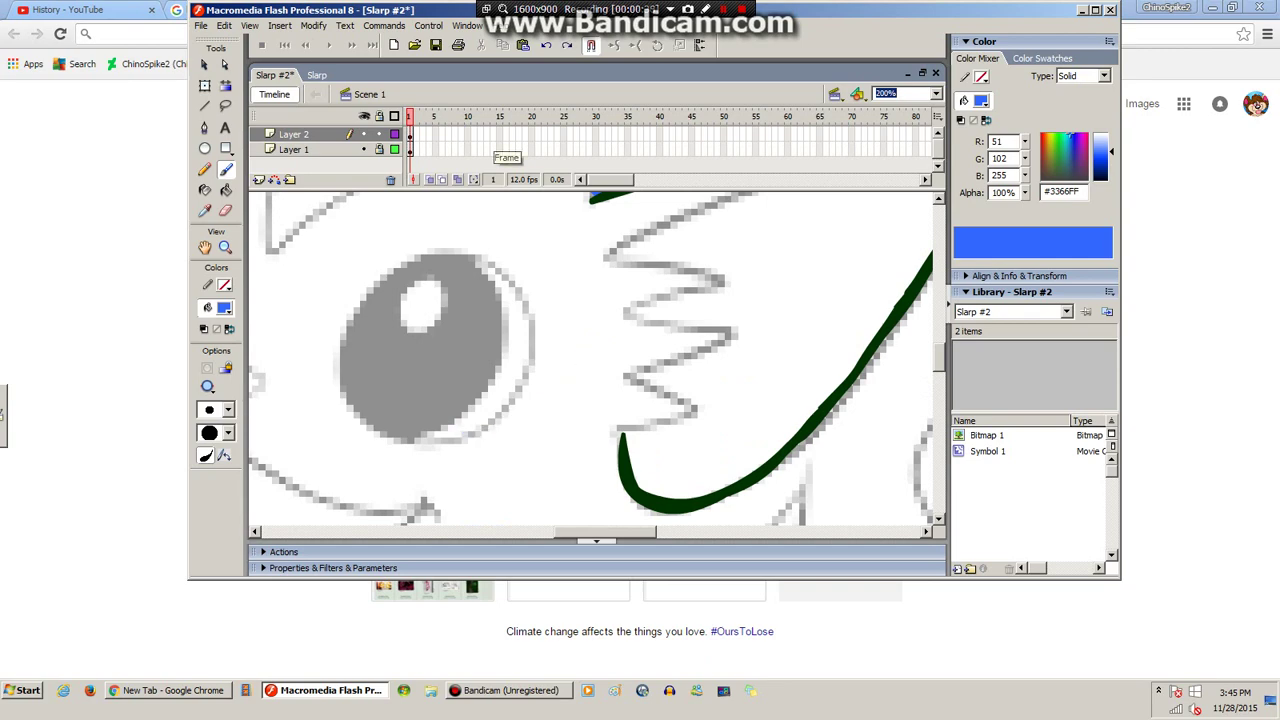
Change the brush fill colour to brown #663300 for tracing the inside of the right ear.
{"action": "scroll", "coordinate": [595, 360], "scroll_direction": "right", "scroll_amount": 6}
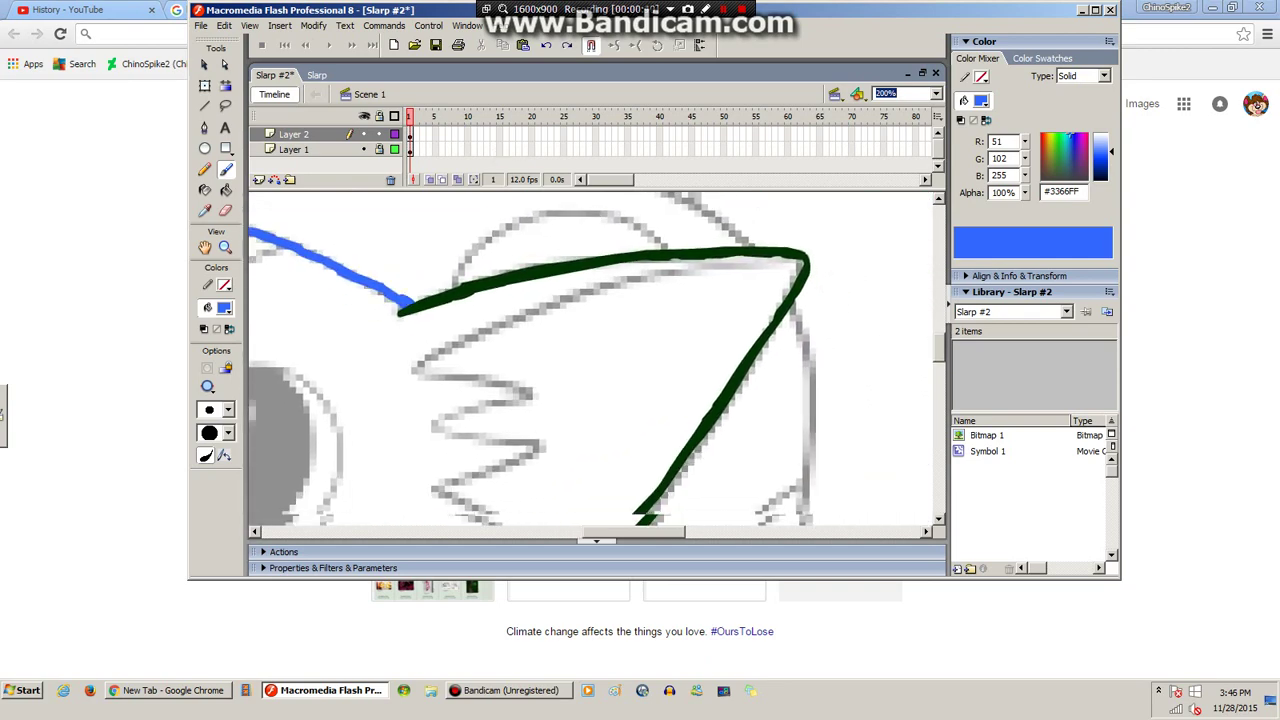
{"action": "scroll", "coordinate": [595, 360], "scroll_direction": "right", "scroll_amount": 1}
{"action": "scroll", "coordinate": [595, 360], "scroll_direction": "up", "scroll_amount": 1}
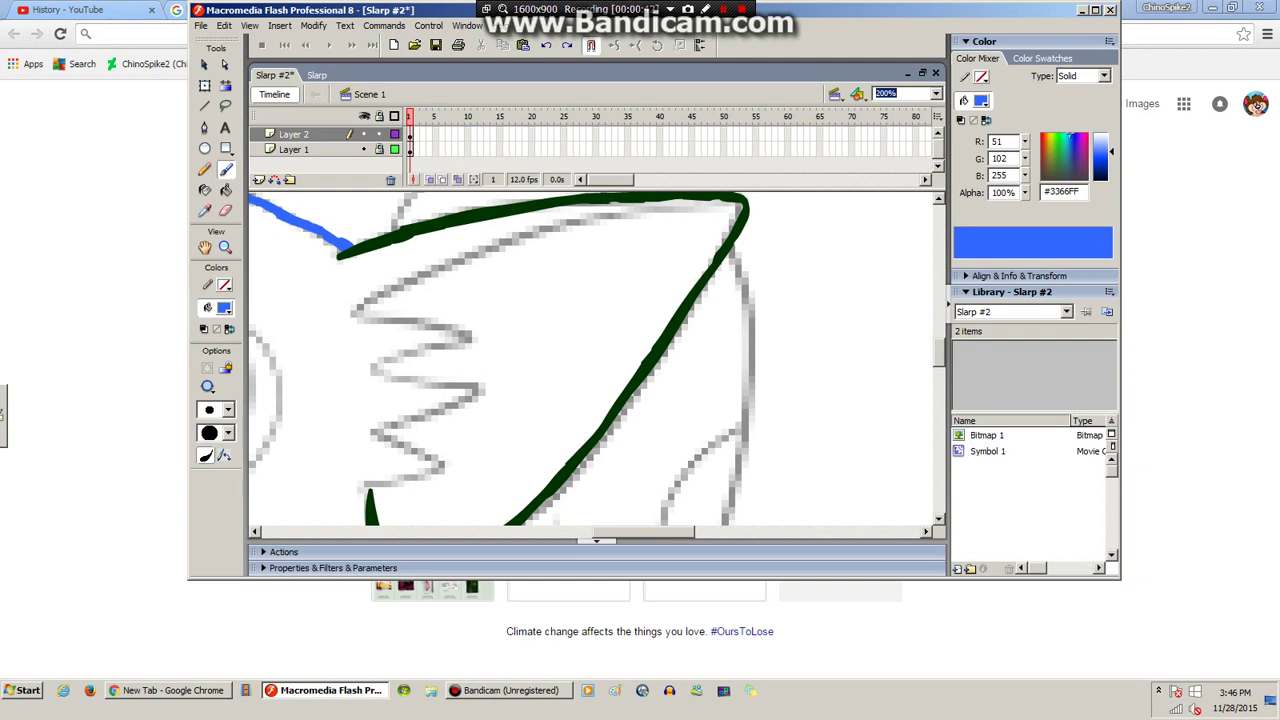
{"action": "left_click", "coordinate": [224, 307]}
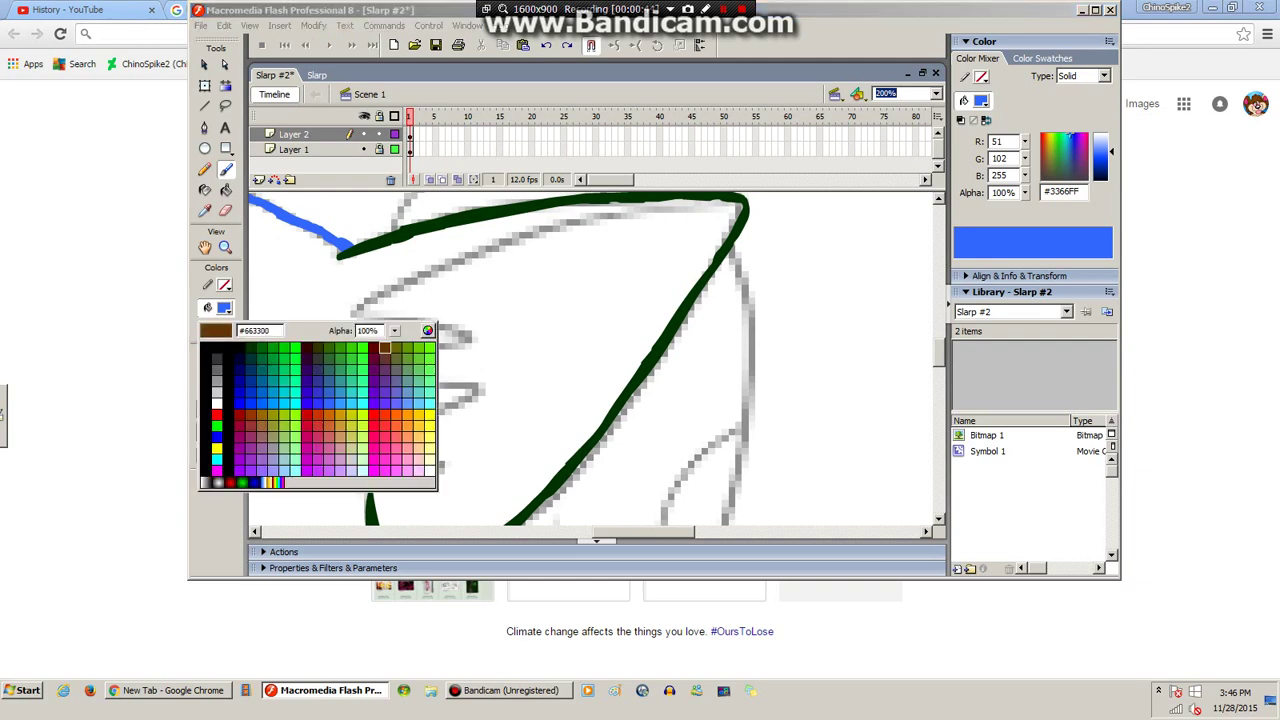
{"action": "left_click", "coordinate": [385, 355]}
{"action": "left_click_drag", "start_coordinate": [742, 202], "coordinate": [594, 225]}
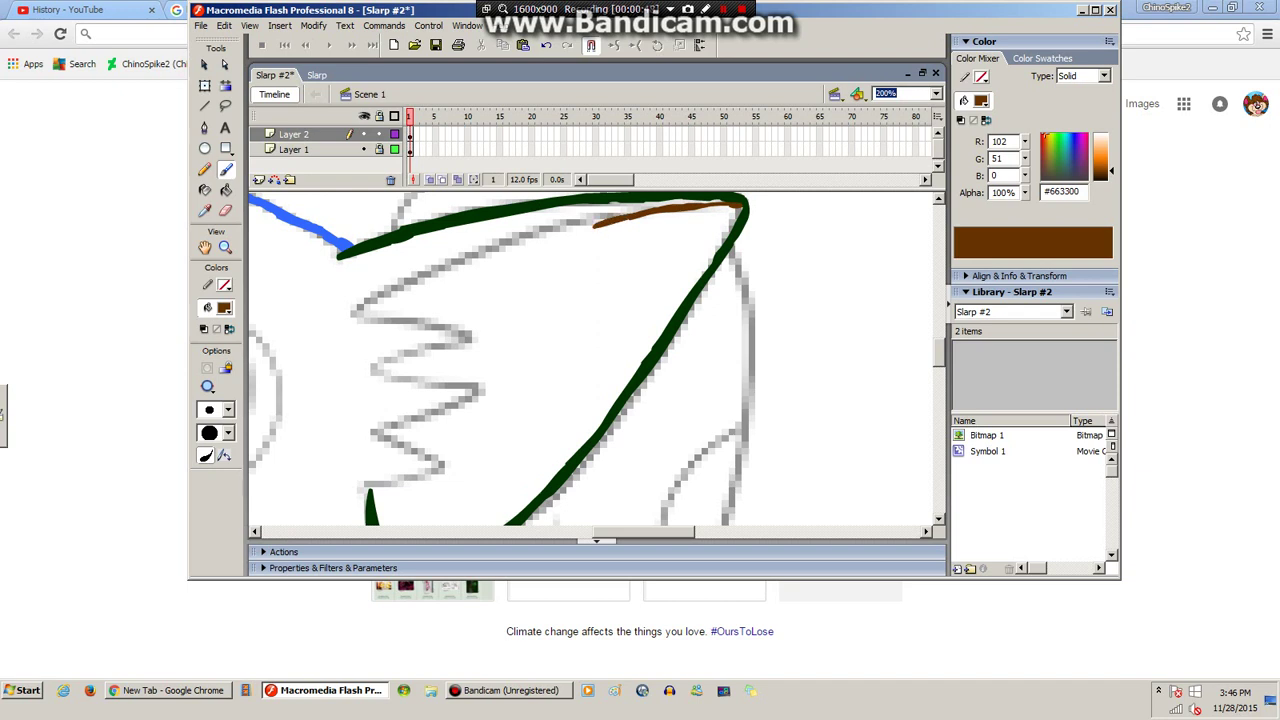
{"action": "key", "text": "ctrl+z"}
{"action": "key", "text": "ctrl+z"}
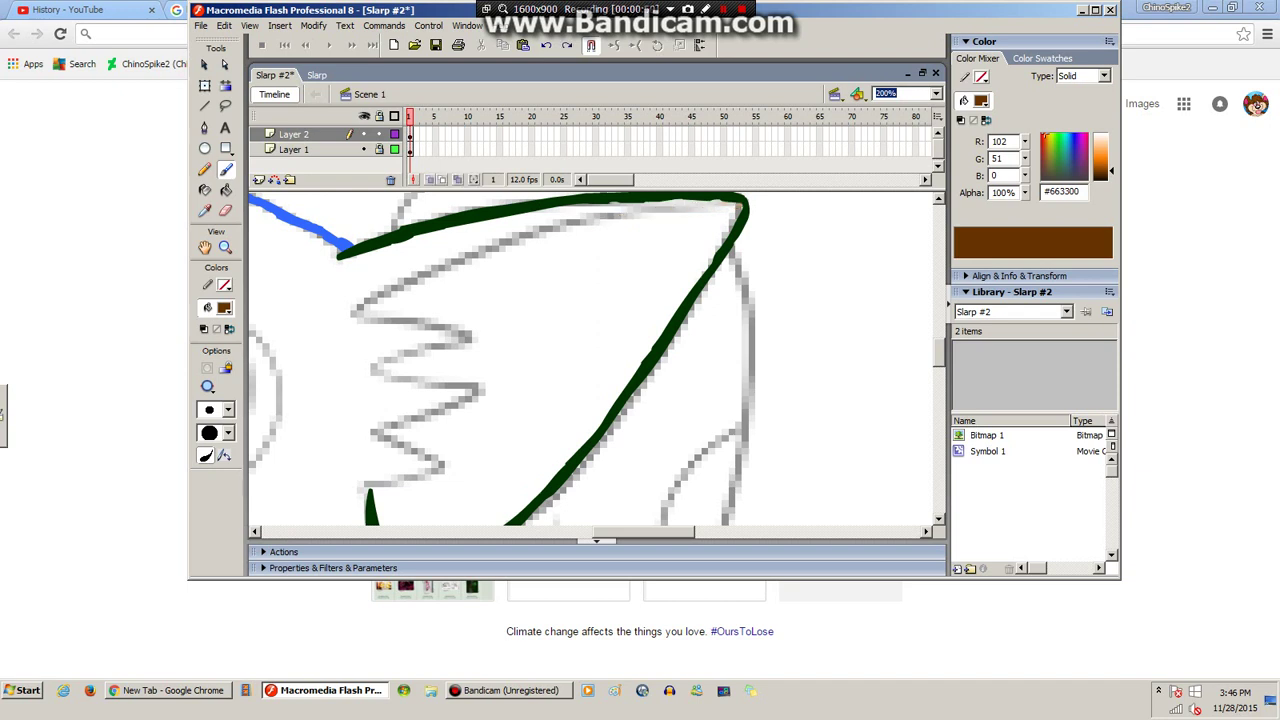
Trace the right ear's inner upper edge and zigzag fur in brown, from the ear tip to the green outline's lower end.
{"action": "mouse_move", "coordinate": [742, 204]}
{"action": "left_mouse_down"}
{"action": "mouse_move", "coordinate": [562, 220]}
{"action": "mouse_move", "coordinate": [423, 266]}
{"action": "mouse_move", "coordinate": [347, 316]}
{"action": "mouse_move", "coordinate": [473, 335]}
{"action": "mouse_move", "coordinate": [431, 348]}
{"action": "mouse_move", "coordinate": [482, 340]}
{"action": "mouse_move", "coordinate": [373, 361]}
{"action": "mouse_move", "coordinate": [487, 391]}
{"action": "left_mouse_up"}
{"action": "scroll", "coordinate": [596, 360], "scroll_direction": "down", "scroll_amount": 3}
{"action": "mouse_move", "coordinate": [486, 318]}
{"action": "left_mouse_down"}
{"action": "mouse_move", "coordinate": [448, 334]}
{"action": "mouse_move", "coordinate": [384, 351]}
{"action": "mouse_move", "coordinate": [433, 388]}
{"action": "mouse_move", "coordinate": [370, 419]}
{"action": "left_mouse_up"}
{"action": "scroll", "coordinate": [596, 360], "scroll_direction": "up", "scroll_amount": 5}
{"action": "scroll", "coordinate": [596, 360], "scroll_direction": "down", "scroll_amount": 5}
{"action": "scroll", "coordinate": [596, 360], "scroll_direction": "up", "scroll_amount": 5}
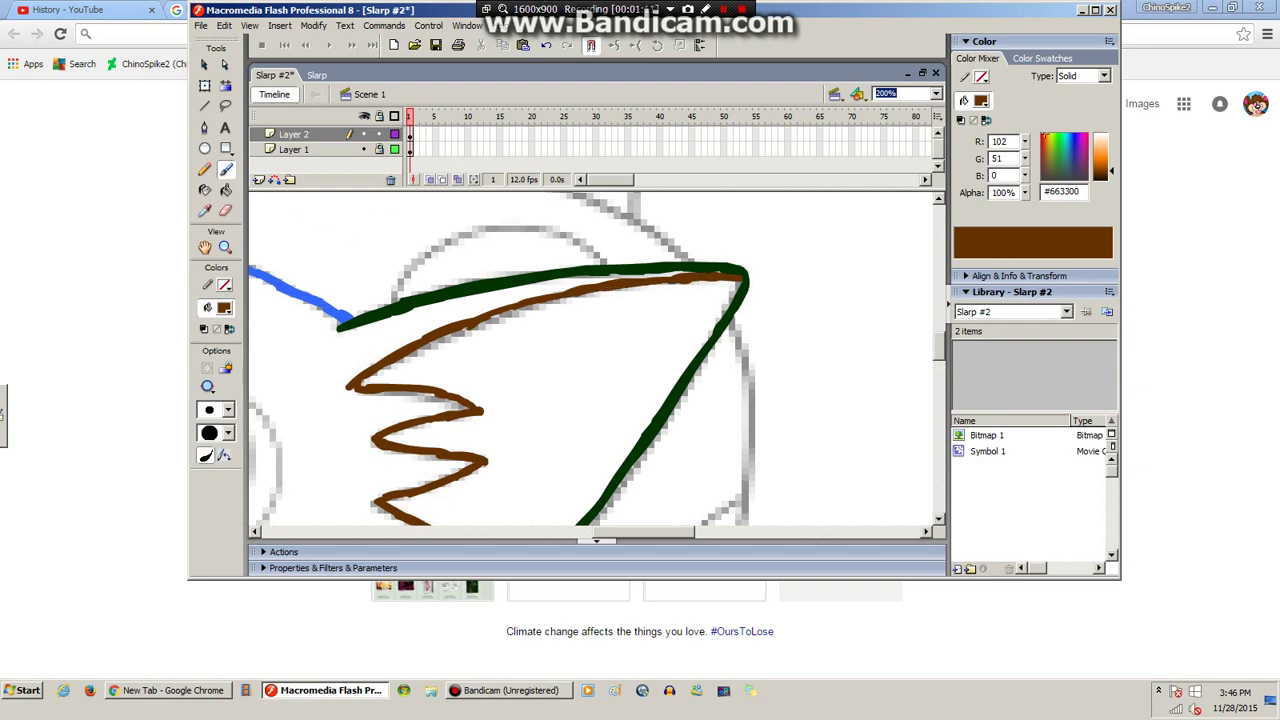
Smooth the brown inner line of the right ear and deselect it.
{"action": "left_click", "coordinate": [204, 64]}
{"action": "left_click", "coordinate": [468, 325]}
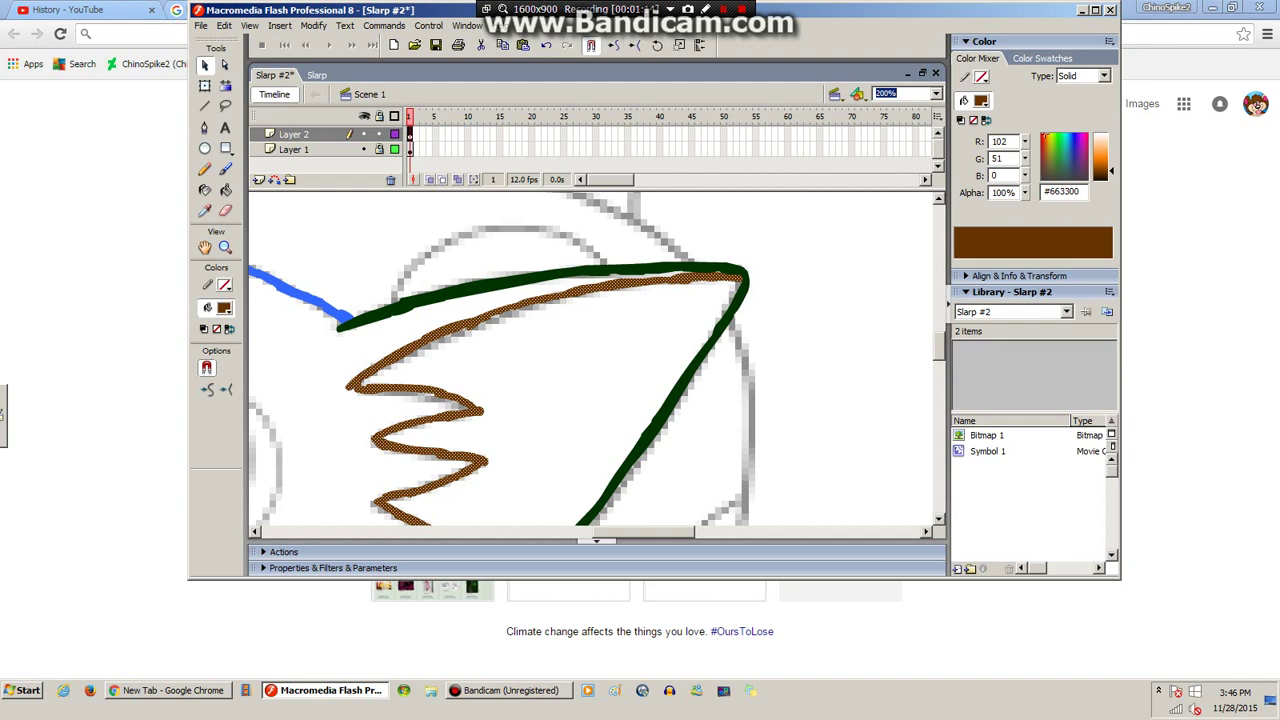
{"action": "left_click", "coordinate": [614, 45]}
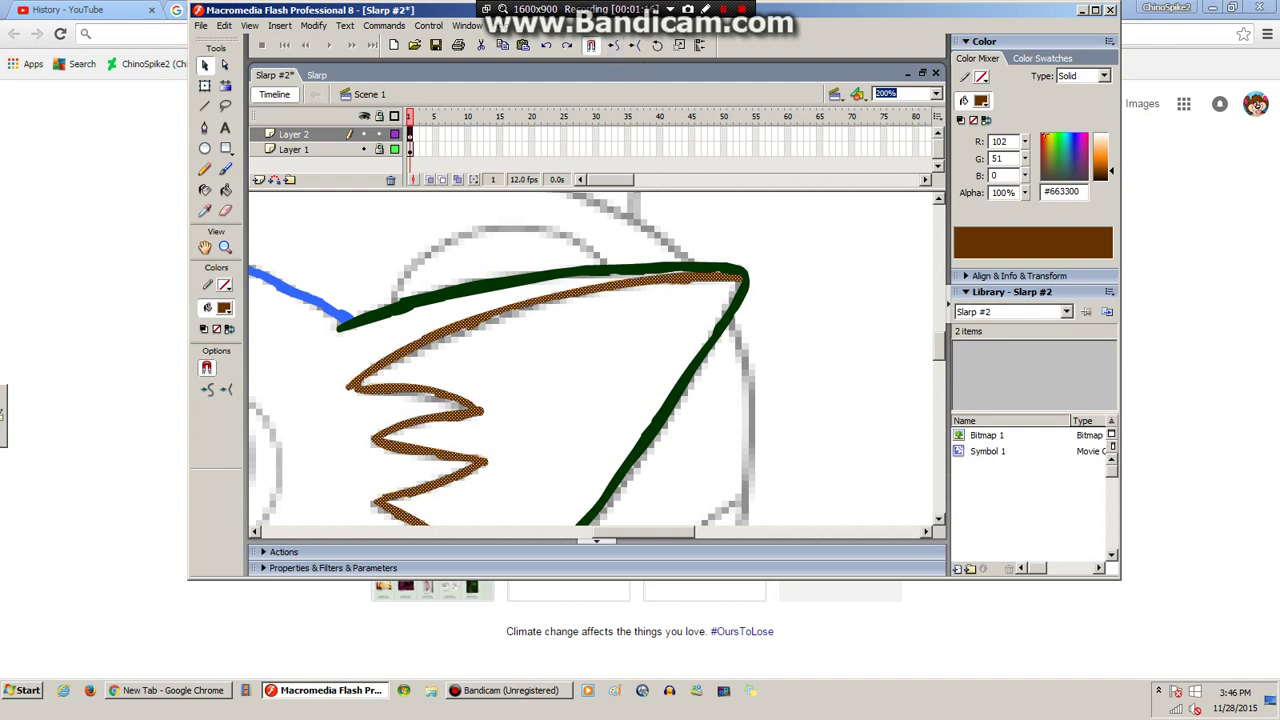
{"action": "left_click", "coordinate": [612, 348]}
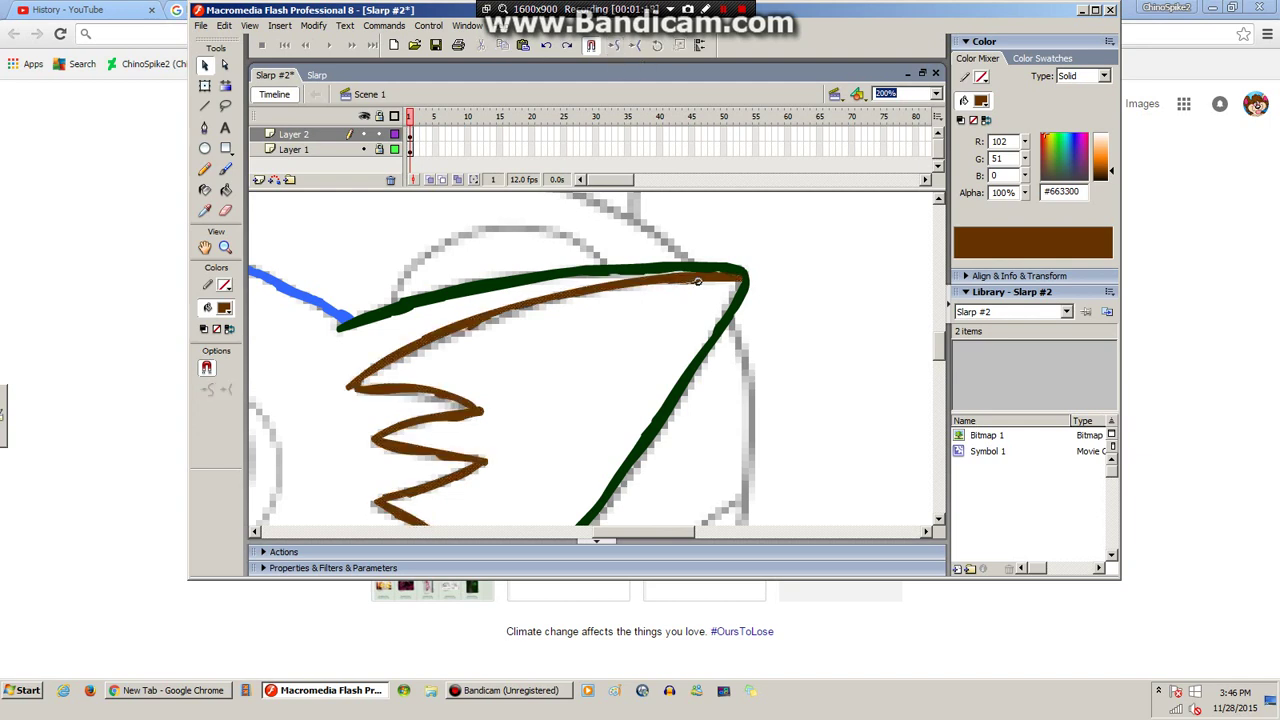
{"action": "scroll", "coordinate": [697, 282], "scroll_direction": "down", "scroll_amount": 2}
{"action": "scroll", "coordinate": [697, 282], "scroll_direction": "up", "scroll_amount": 1}
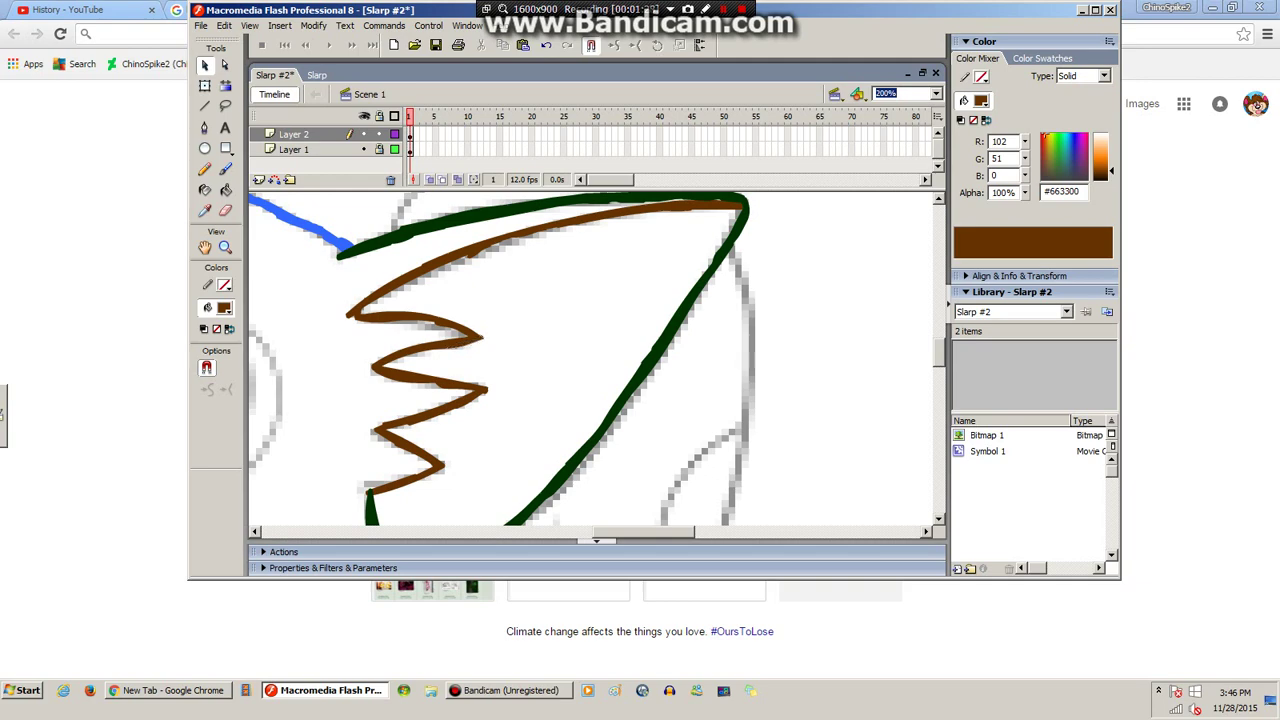
Save the document.
{"action": "scroll", "coordinate": [595, 360], "scroll_direction": "down", "scroll_amount": 3}
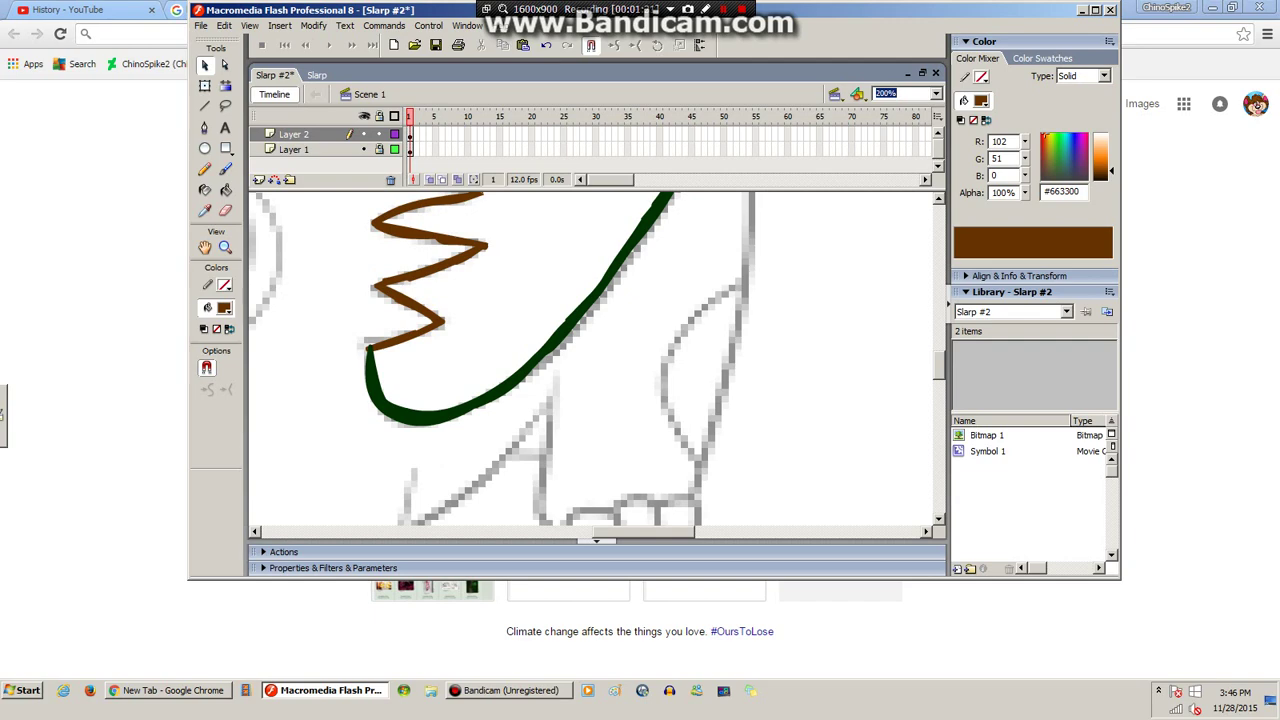
{"action": "left_click_drag", "start_coordinate": [644, 532], "coordinate": [546, 532]}
{"action": "scroll", "coordinate": [595, 360], "scroll_direction": "up", "scroll_amount": 1}
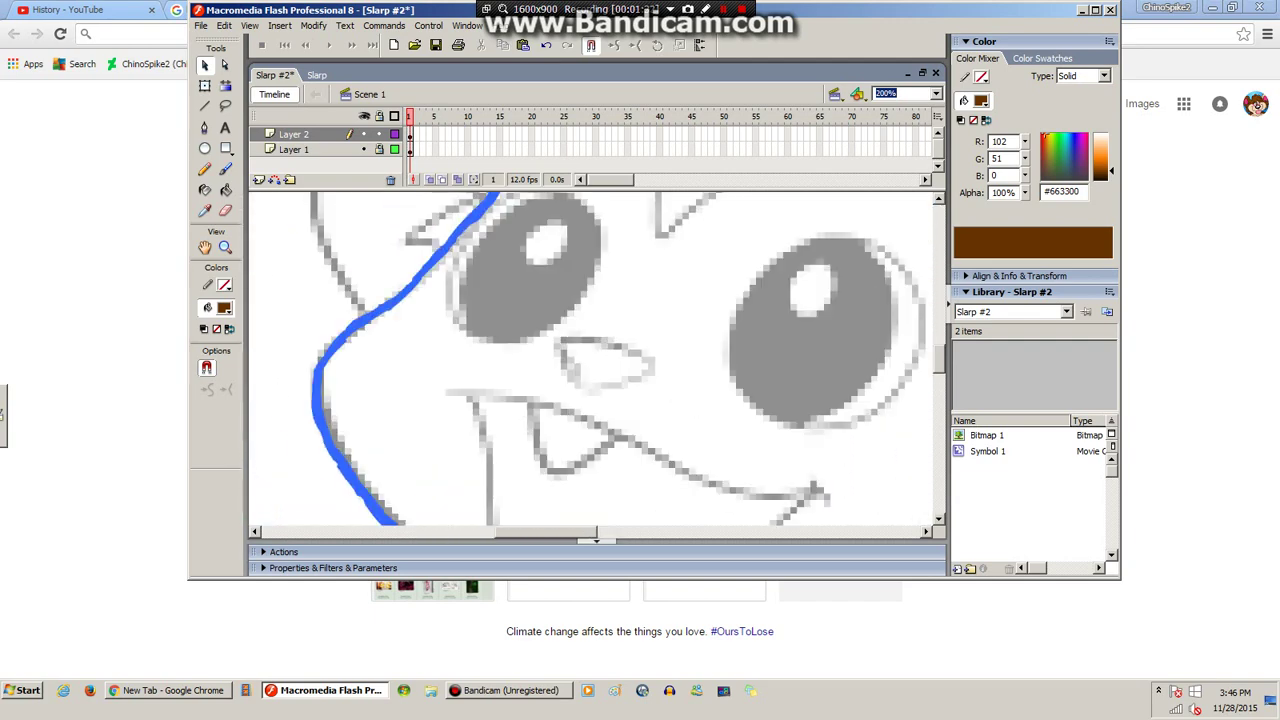
{"action": "scroll", "coordinate": [595, 360], "scroll_direction": "up", "scroll_amount": 4}
{"action": "key", "text": "ctrl+s"}
Brush the left ear's outer outline in brown, from the top of the blue head line over the tip to the cheek.
{"action": "scroll", "coordinate": [595, 360], "scroll_direction": "up", "scroll_amount": 3}
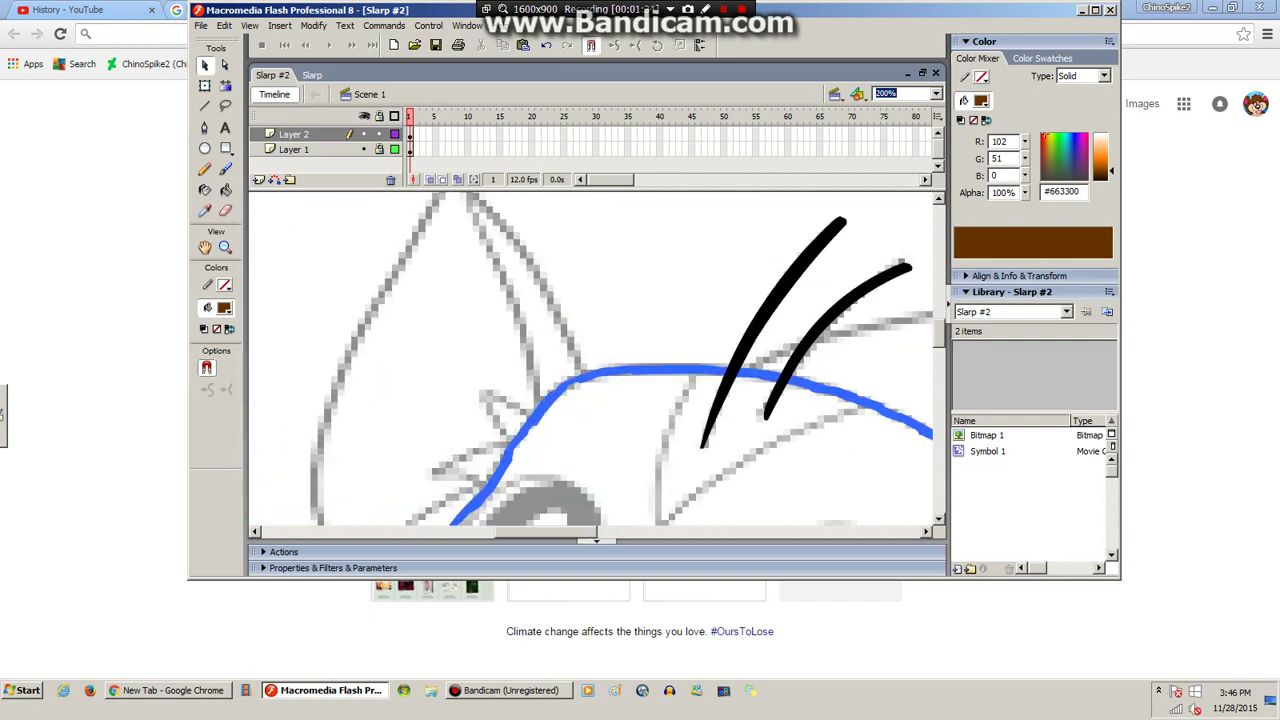
{"action": "key", "text": "b"}
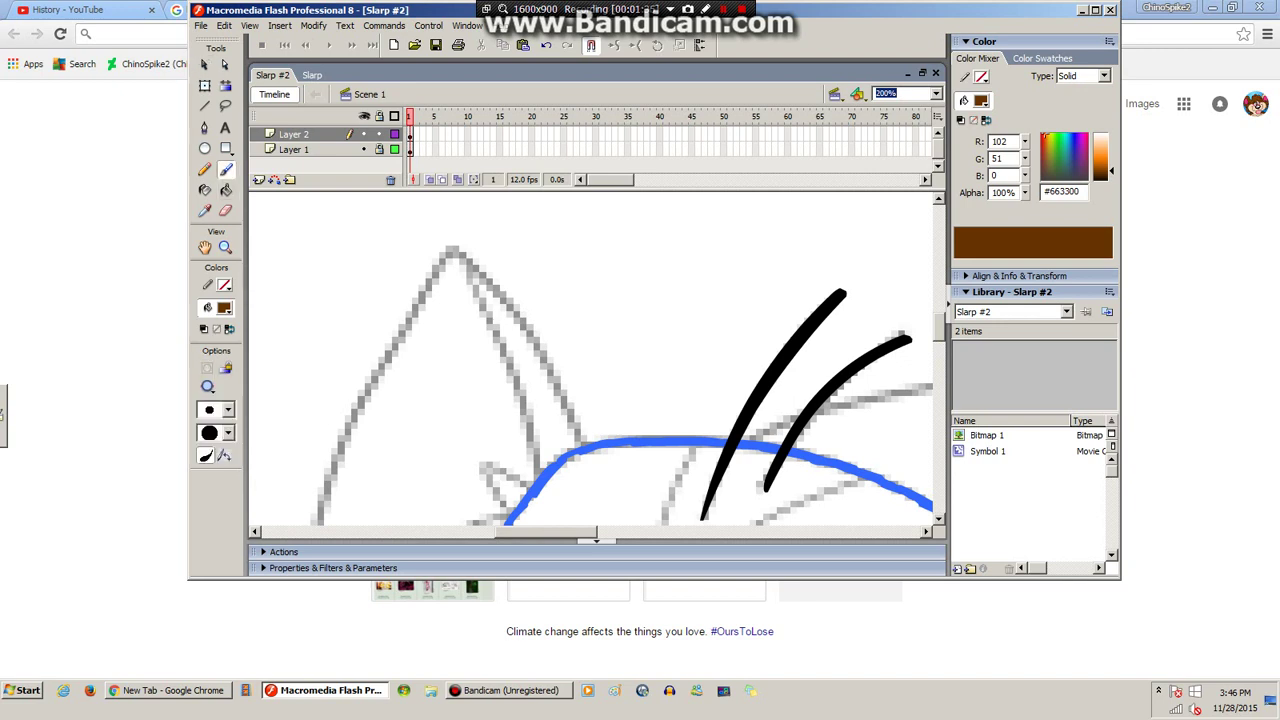
{"action": "scroll", "coordinate": [595, 360], "scroll_direction": "down", "scroll_amount": 1}
{"action": "scroll", "coordinate": [595, 360], "scroll_direction": "up", "scroll_amount": 1}
{"action": "mouse_move", "coordinate": [587, 444]}
{"action": "left_mouse_down"}
{"action": "mouse_move", "coordinate": [502, 298]}
{"action": "mouse_move", "coordinate": [447, 246]}
{"action": "mouse_move", "coordinate": [369, 398]}
{"action": "left_mouse_up"}
{"action": "scroll", "coordinate": [628, 360], "scroll_direction": "down", "scroll_amount": 1}
{"action": "scroll", "coordinate": [628, 360], "scroll_direction": "up", "scroll_amount": 1}
{"action": "scroll", "coordinate": [628, 360], "scroll_direction": "down", "scroll_amount": 1}
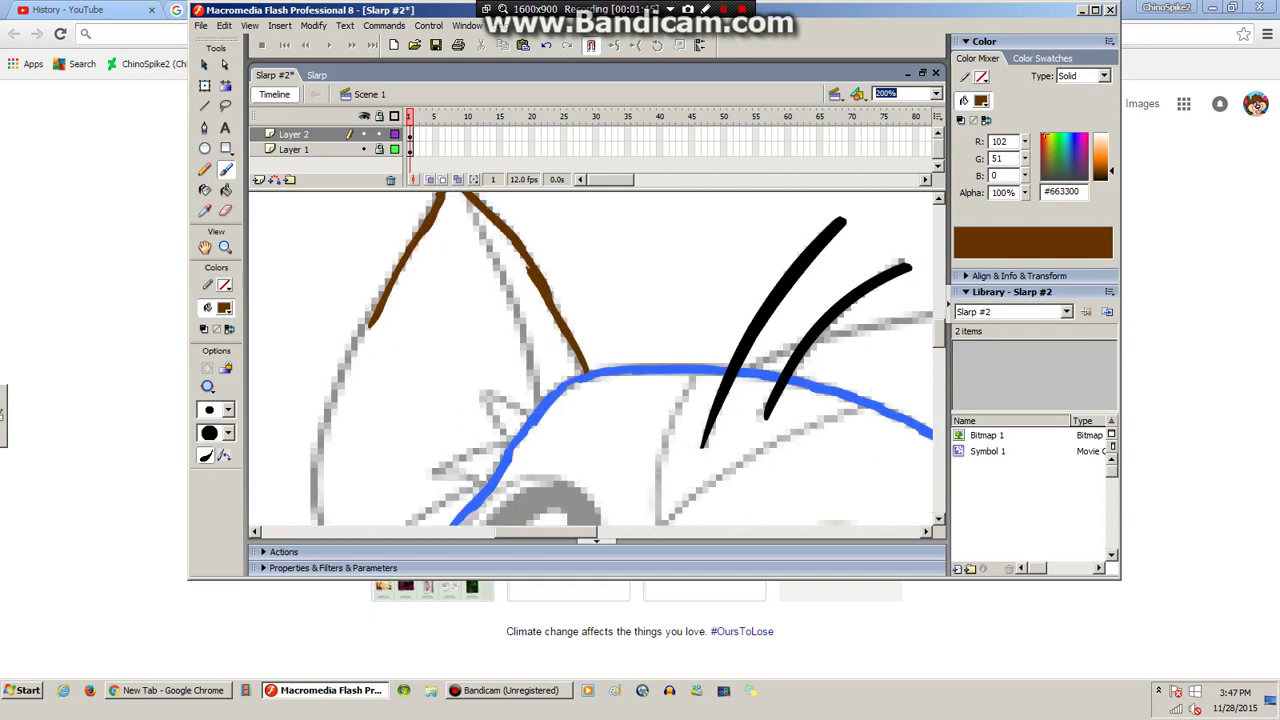
{"action": "left_click_drag", "start_coordinate": [369, 324], "coordinate": [320, 444]}
{"action": "scroll", "coordinate": [628, 360], "scroll_direction": "down", "scroll_amount": 2}
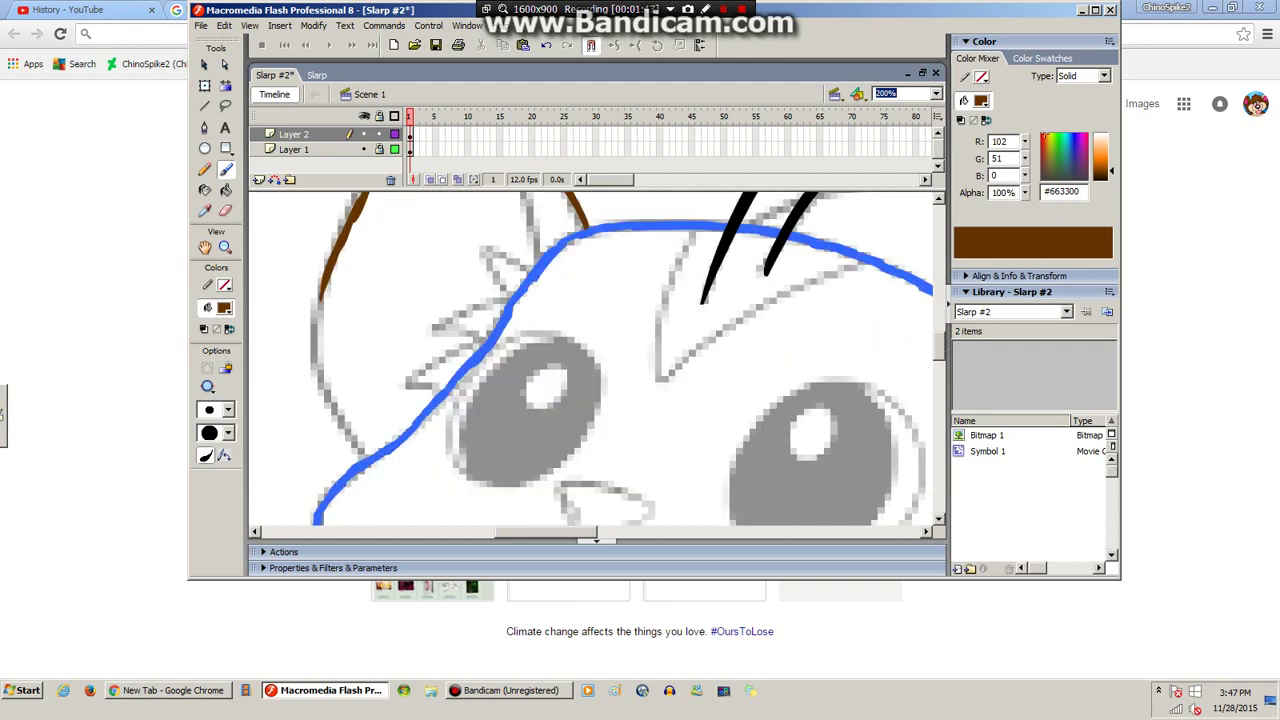
{"action": "mouse_move", "coordinate": [321, 296]}
{"action": "left_mouse_down"}
{"action": "mouse_move", "coordinate": [311, 355]}
{"action": "mouse_move", "coordinate": [340, 436]}
{"action": "mouse_move", "coordinate": [366, 462]}
{"action": "left_mouse_up"}
{"action": "scroll", "coordinate": [366, 462], "scroll_direction": "up", "scroll_amount": 3}
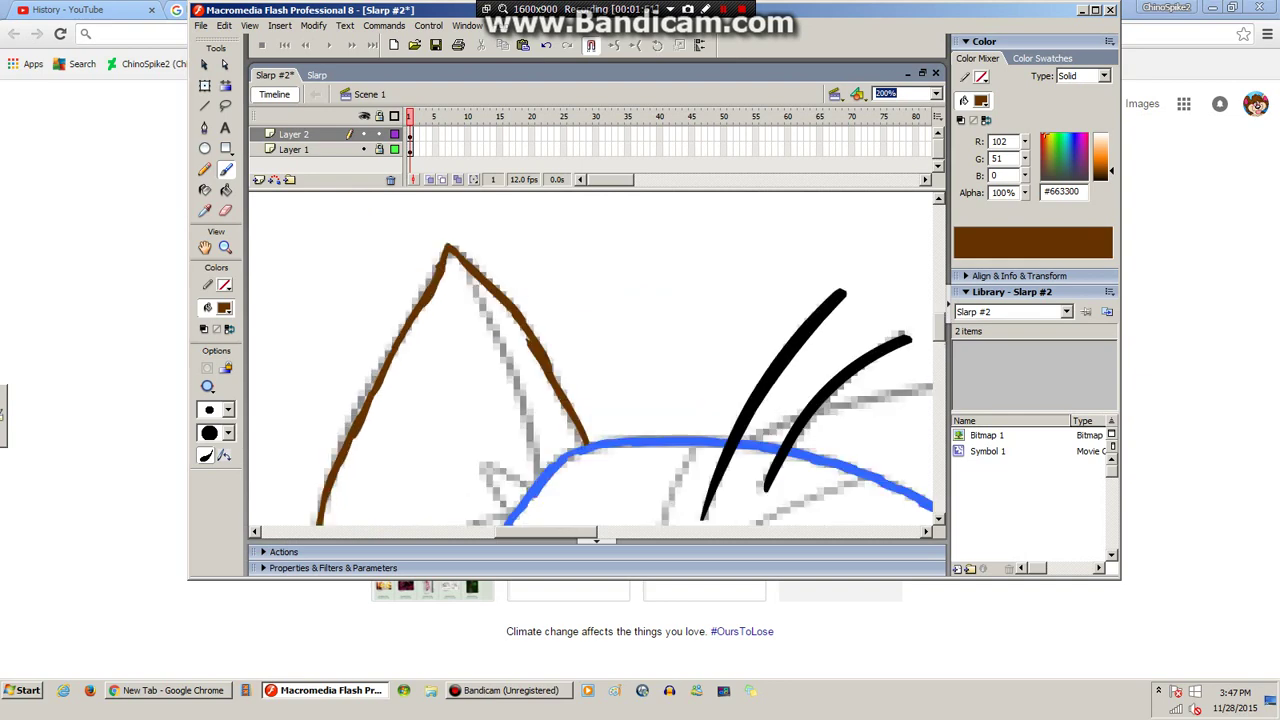
Brush the left ear's inner fold in brown from the tip to the head line, and check it in a test-movie preview.
{"action": "left_click_drag", "start_coordinate": [450, 252], "coordinate": [538, 505]}
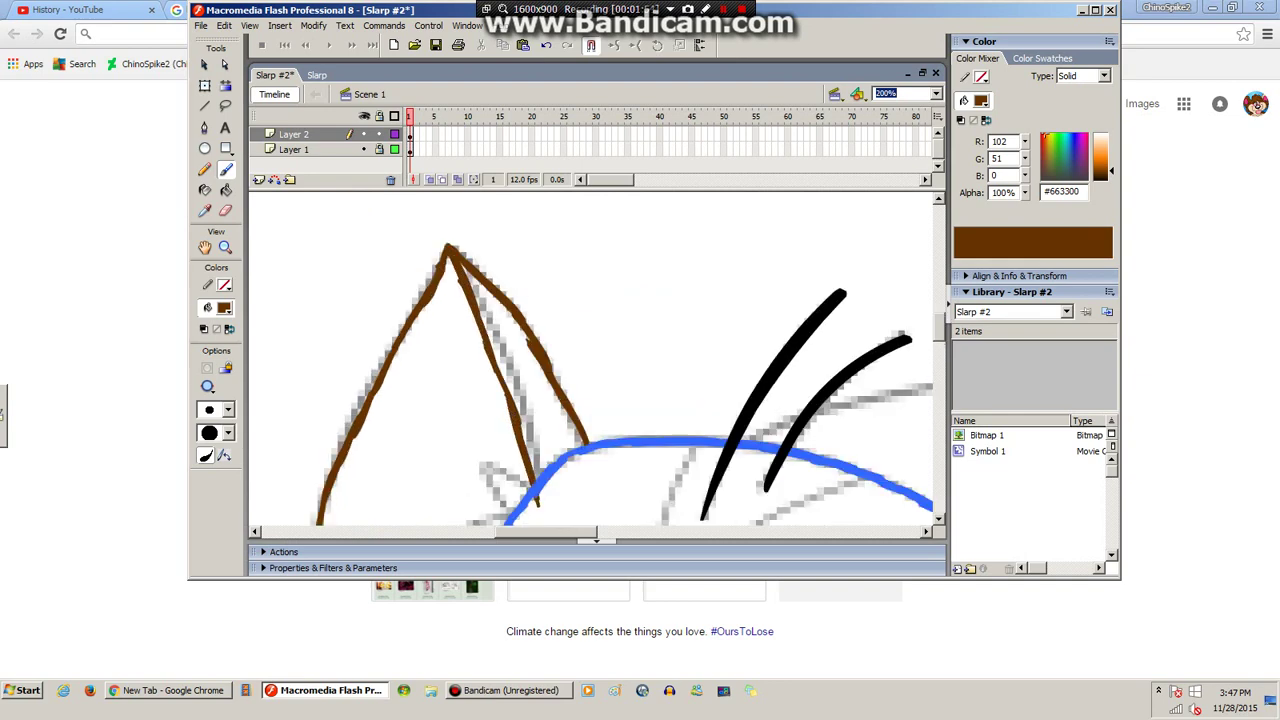
{"action": "left_click_drag", "start_coordinate": [523, 452], "coordinate": [528, 493]}
{"action": "scroll", "coordinate": [528, 480], "scroll_direction": "down", "scroll_amount": 2}
{"action": "scroll", "coordinate": [528, 480], "scroll_direction": "up", "scroll_amount": 1}
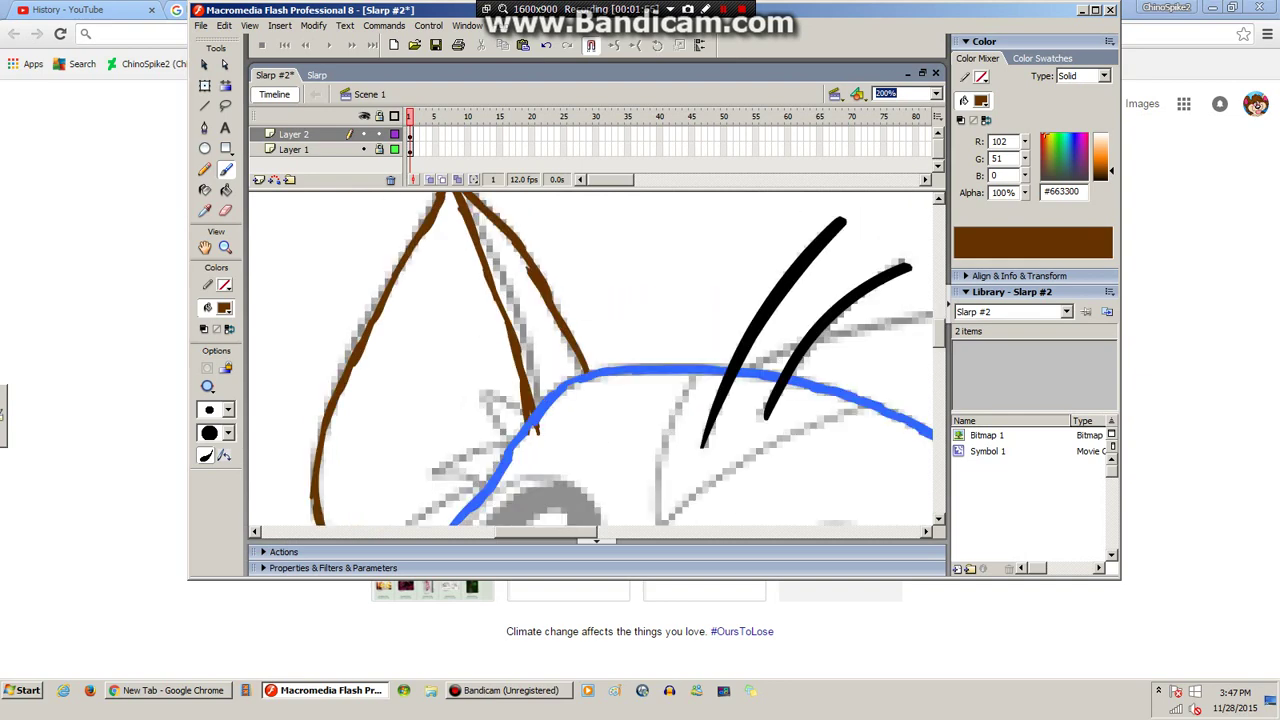
{"action": "key", "text": "ctrl+Return"}
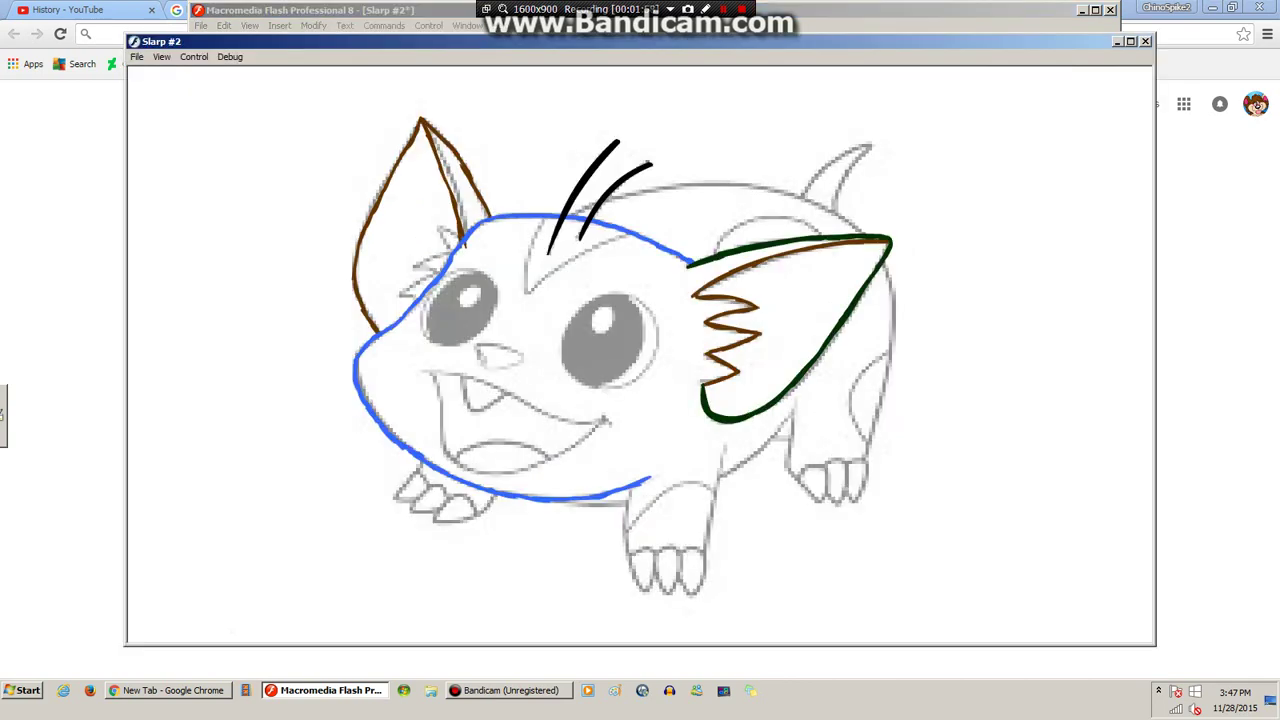
{"action": "key", "text": "ctrl+w"}
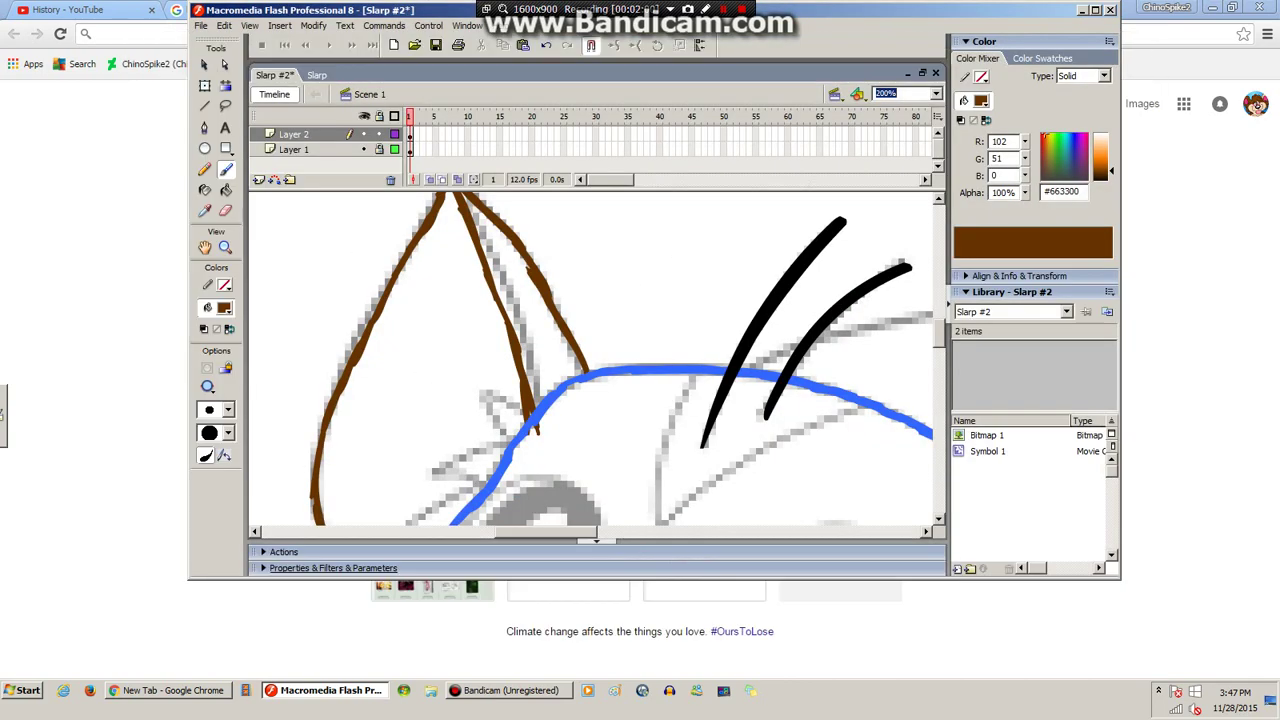
Erase the brown fold line's overshoot beyond the blue head line with the eraser's Faucet, undoing the excess removal.
{"action": "key", "text": "e"}
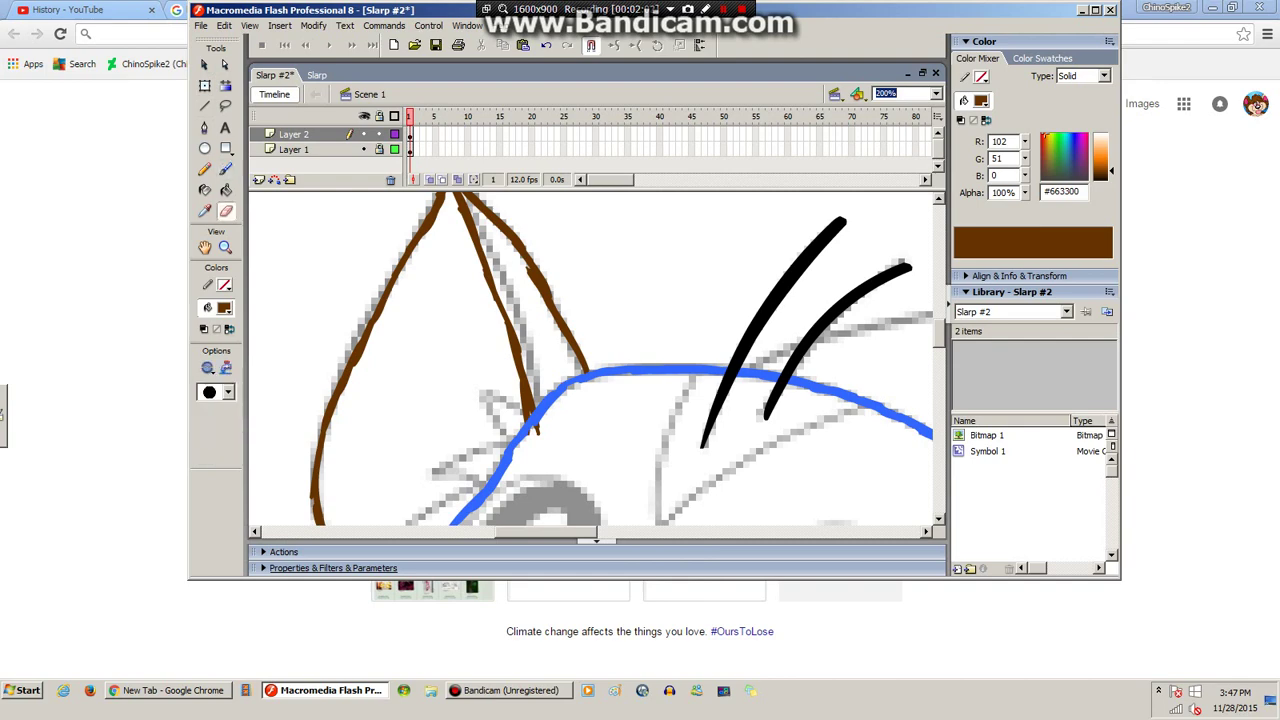
{"action": "left_click", "coordinate": [226, 368]}
{"action": "left_click", "coordinate": [537, 429]}
{"action": "left_click", "coordinate": [525, 430]}
{"action": "key", "text": "ctrl+z"}
{"action": "scroll", "coordinate": [590, 358], "scroll_direction": "down", "scroll_amount": 2}
Set the brush fill to purple #6633CC and trace the fur tufts inside the left ear.
{"action": "key", "text": "b"}
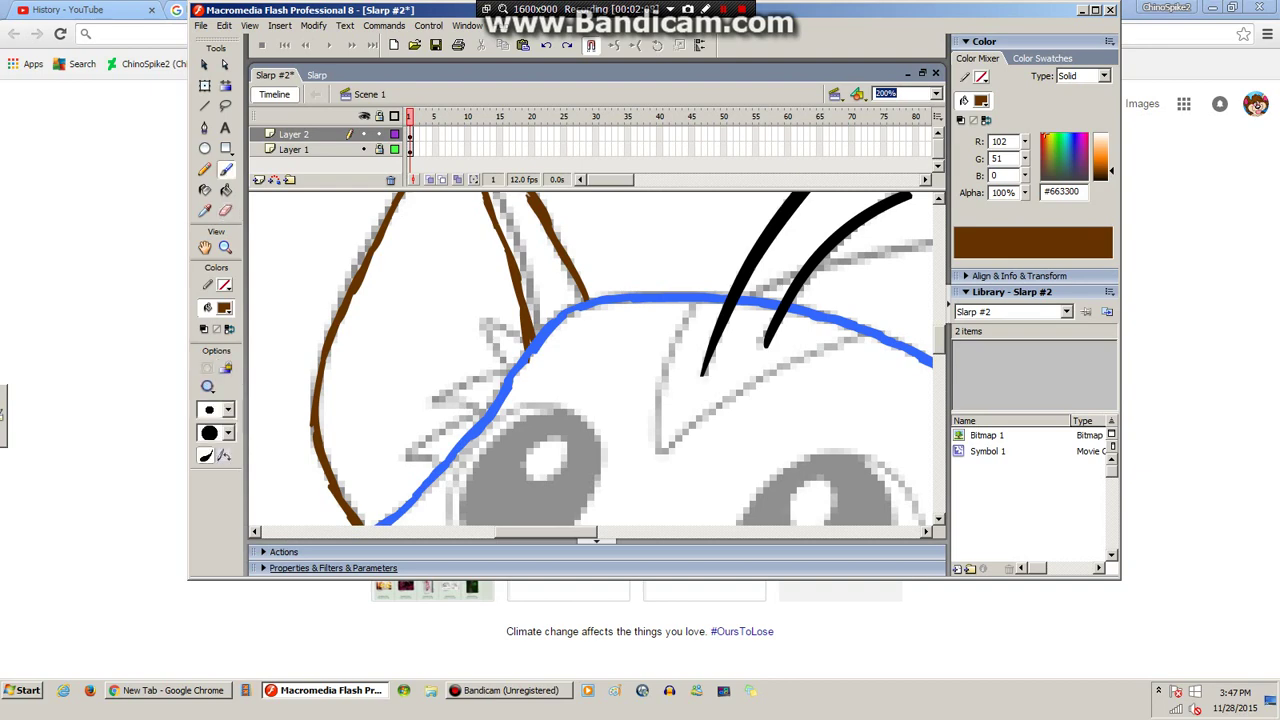
{"action": "scroll", "coordinate": [600, 360], "scroll_direction": "up", "scroll_amount": 3}
{"action": "scroll", "coordinate": [600, 360], "scroll_direction": "down", "scroll_amount": 3}
{"action": "left_click", "coordinate": [224, 308]}
{"action": "left_click", "coordinate": [385, 393]}
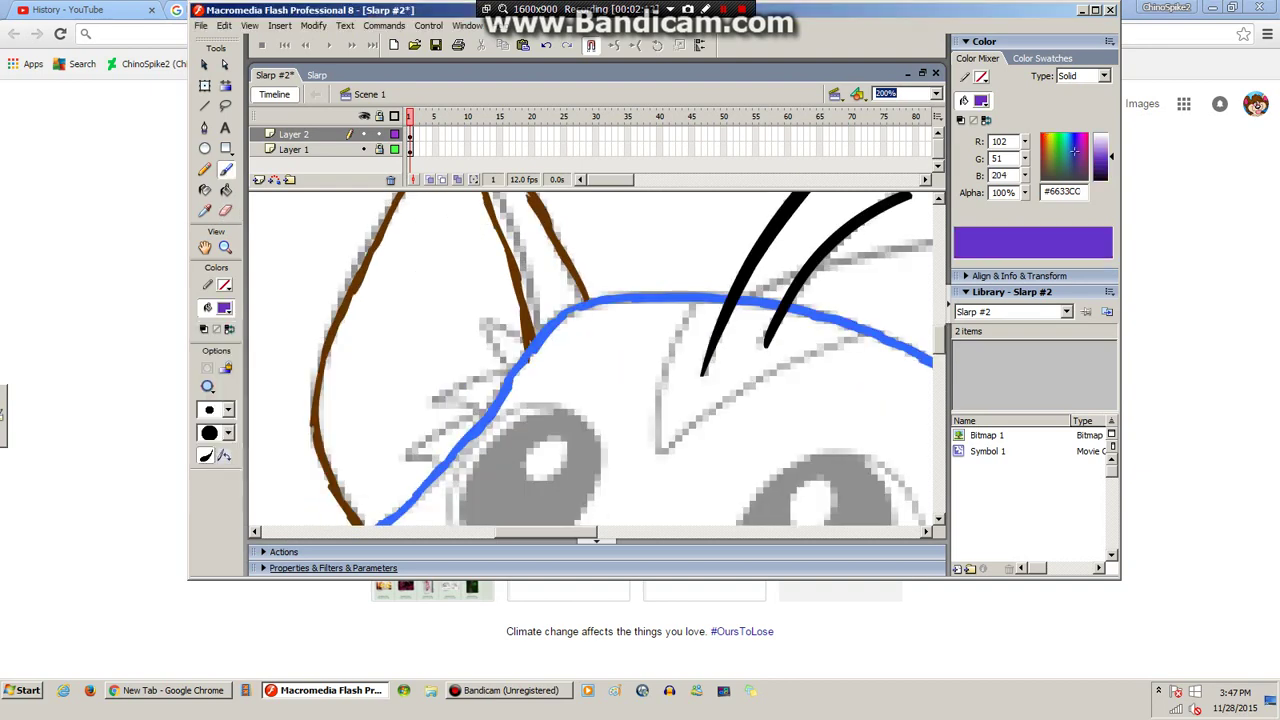
{"action": "mouse_move", "coordinate": [475, 318]}
{"action": "left_mouse_down"}
{"action": "mouse_move", "coordinate": [518, 336]}
{"action": "mouse_move", "coordinate": [492, 340]}
{"action": "mouse_move", "coordinate": [514, 366]}
{"action": "mouse_move", "coordinate": [438, 402]}
{"action": "mouse_move", "coordinate": [474, 410]}
{"action": "mouse_move", "coordinate": [418, 456]}
{"action": "mouse_move", "coordinate": [448, 452]}
{"action": "left_mouse_up"}
{"action": "scroll", "coordinate": [595, 360], "scroll_direction": "up", "scroll_amount": 2}
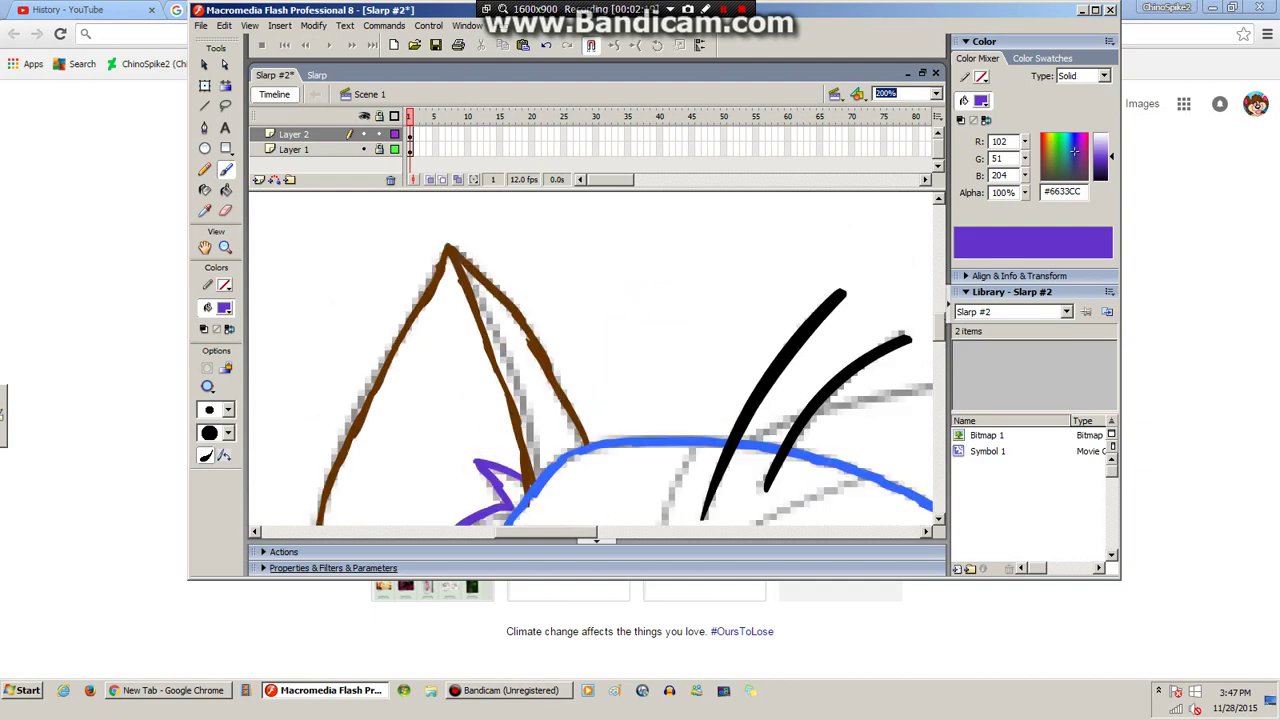
Trace the pointed forehead marking in purple, starting from the blue head line.
{"action": "scroll", "coordinate": [595, 360], "scroll_direction": "down", "scroll_amount": 5}
{"action": "scroll", "coordinate": [595, 360], "scroll_direction": "right", "scroll_amount": 3}
{"action": "scroll", "coordinate": [595, 360], "scroll_direction": "up", "scroll_amount": 3}
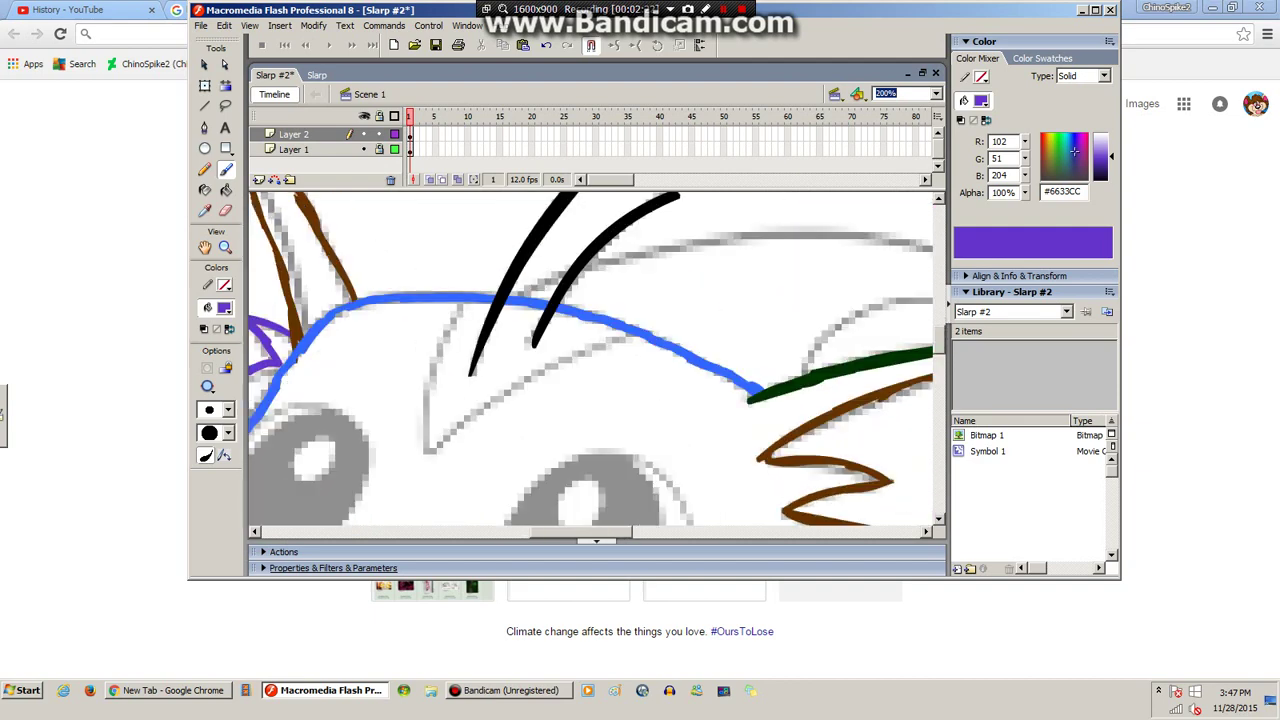
{"action": "mouse_move", "coordinate": [460, 300]}
{"action": "left_mouse_down"}
{"action": "mouse_move", "coordinate": [426, 455]}
{"action": "mouse_move", "coordinate": [605, 348]}
{"action": "left_mouse_up"}
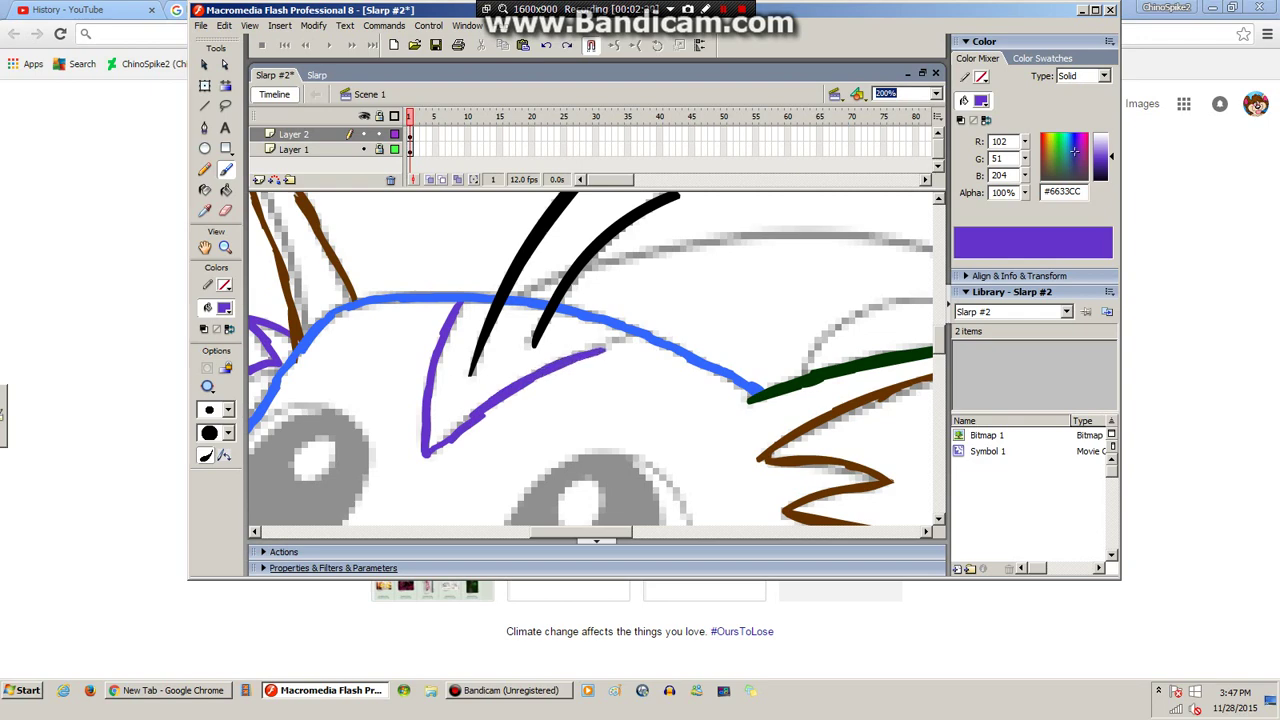
Undo the forehead marking's right edge and retrace it in purple from the lower point up to the blue head line.
{"action": "key", "text": "ctrl+z"}
{"action": "key", "text": "ctrl+z"}
{"action": "key", "text": "ctrl+z"}
{"action": "key", "text": "ctrl+z"}
{"action": "key", "text": "ctrl+z"}
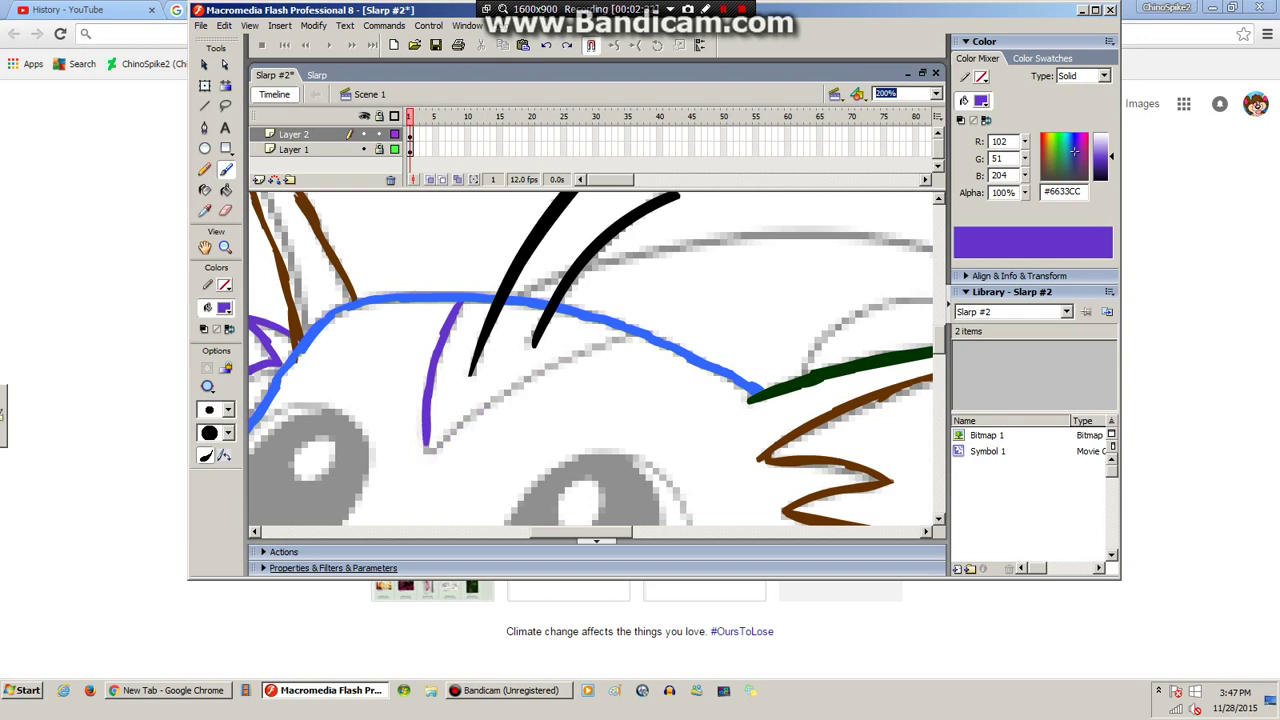
{"action": "left_click_drag", "start_coordinate": [428, 450], "coordinate": [645, 337]}
Trace the nose as a closed purple outline between the eyes and mouth.
{"action": "scroll", "coordinate": [645, 337], "scroll_direction": "down", "scroll_amount": 5}
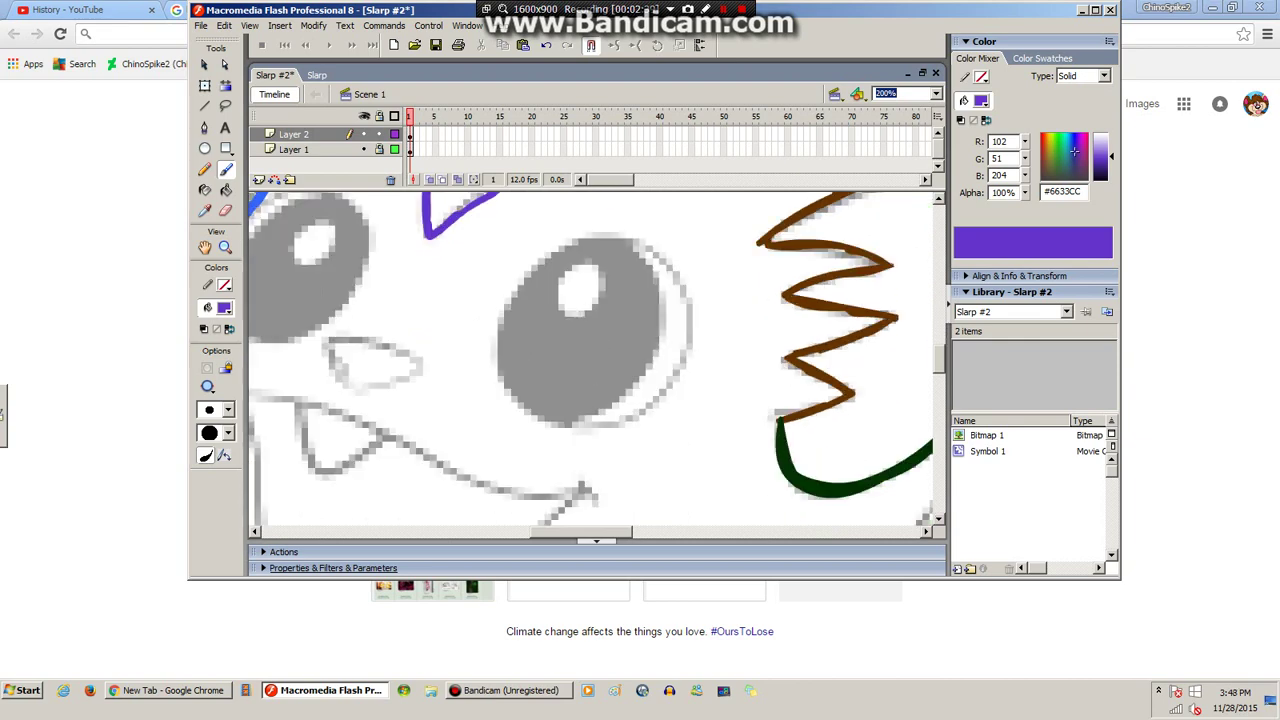
{"action": "left_click_drag", "start_coordinate": [582, 532], "coordinate": [546, 532]}
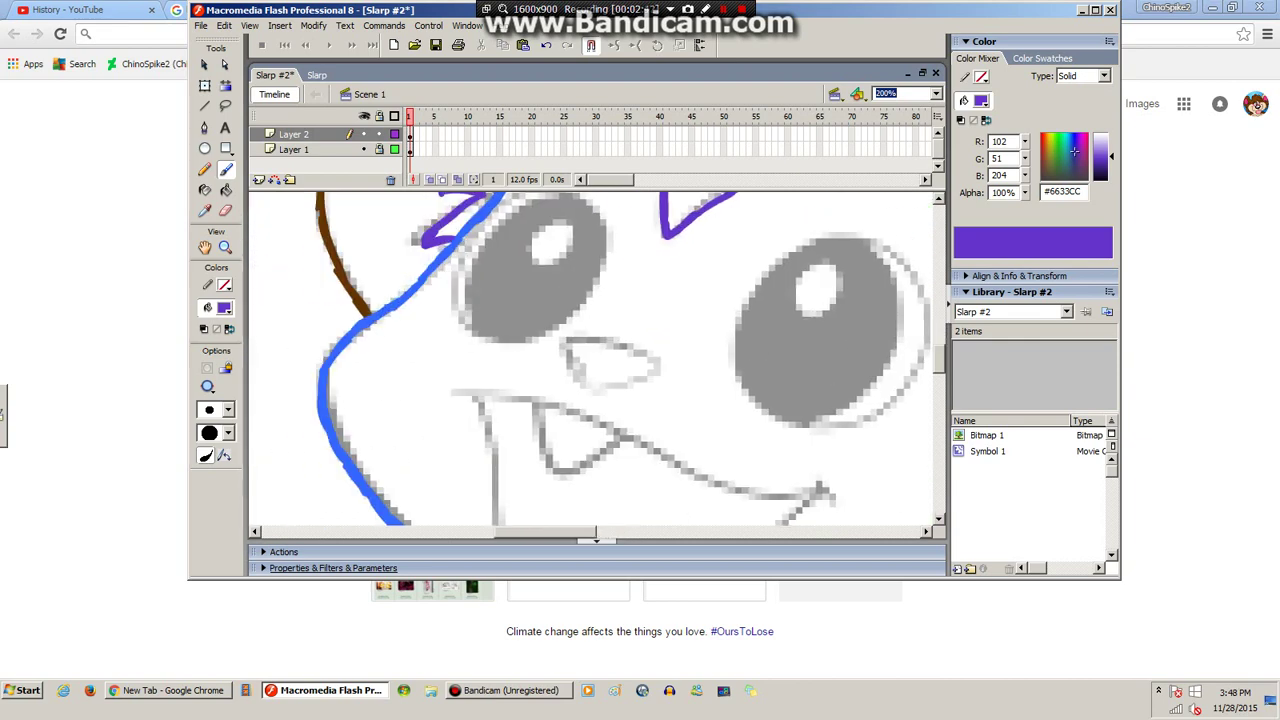
{"action": "scroll", "coordinate": [590, 360], "scroll_direction": "up", "scroll_amount": 1}
{"action": "scroll", "coordinate": [590, 360], "scroll_direction": "down", "scroll_amount": 2}
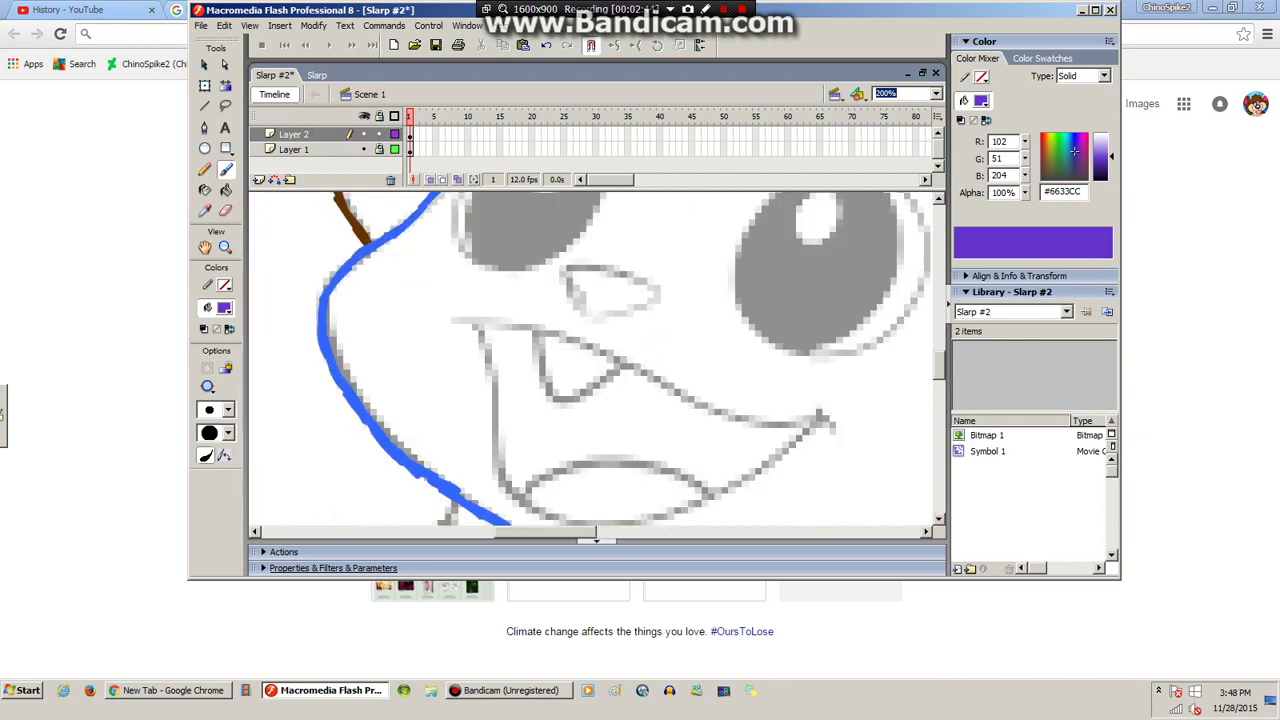
{"action": "mouse_move", "coordinate": [566, 266]}
{"action": "left_mouse_down"}
{"action": "mouse_move", "coordinate": [570, 298]}
{"action": "mouse_move", "coordinate": [592, 316]}
{"action": "mouse_move", "coordinate": [656, 302]}
{"action": "mouse_move", "coordinate": [660, 288]}
{"action": "mouse_move", "coordinate": [606, 266]}
{"action": "mouse_move", "coordinate": [568, 267]}
{"action": "left_mouse_up"}
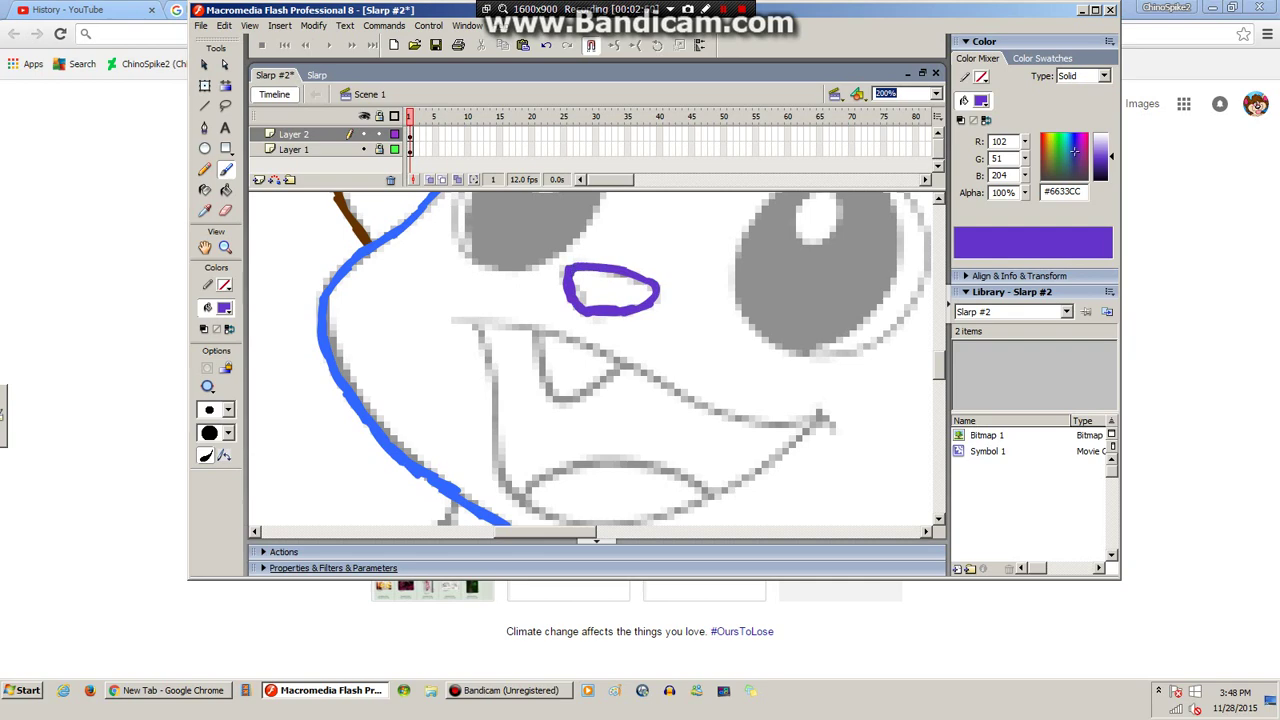
Save the drawing and, with the brush fill set to light blue #3399FF, trace the mouth outline, tongue and tooth.
{"action": "key", "text": "ctrl+s"}
{"action": "scroll", "coordinate": [600, 360], "scroll_direction": "down", "scroll_amount": 3}
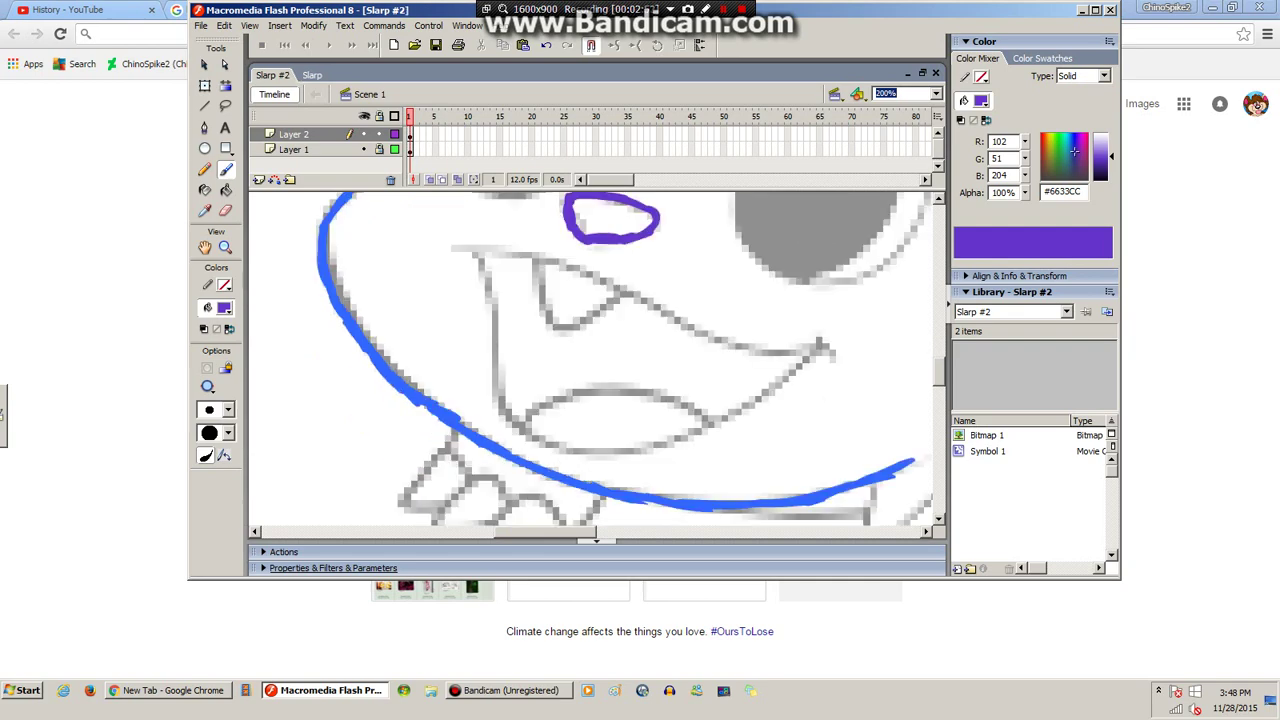
{"action": "left_click", "coordinate": [224, 307]}
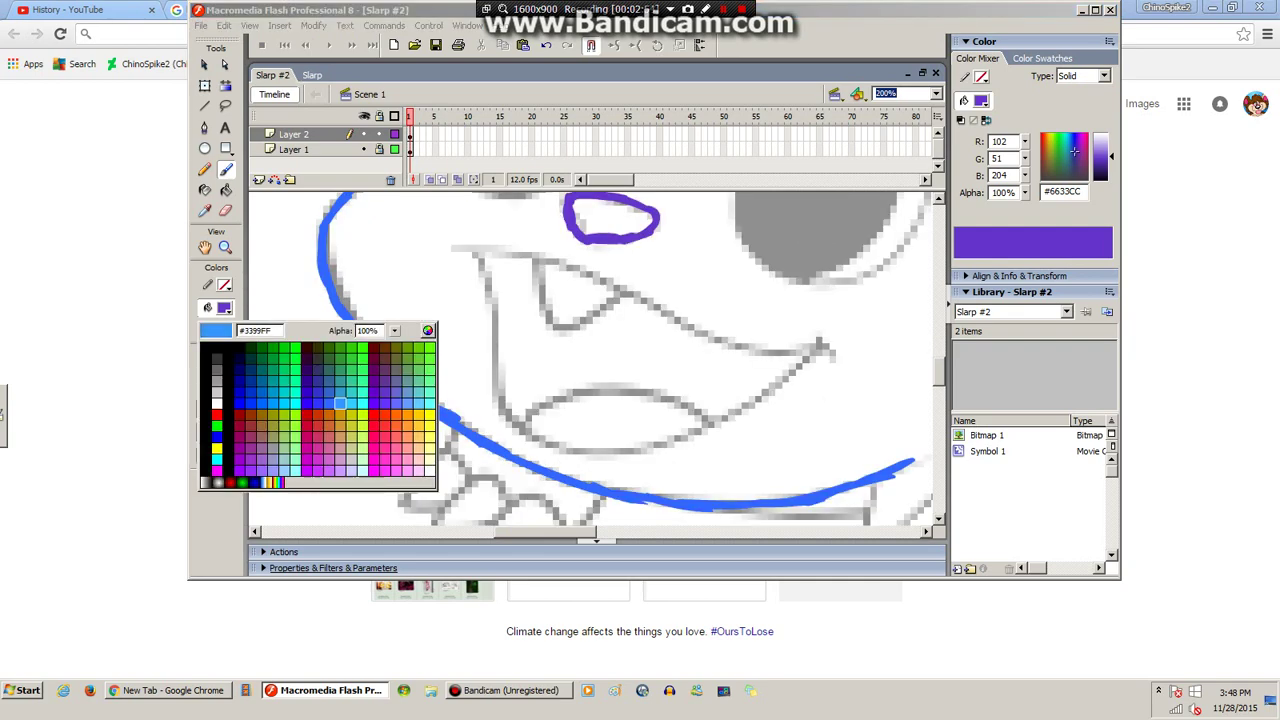
{"action": "left_click", "coordinate": [340, 404]}
{"action": "mouse_move", "coordinate": [449, 246]}
{"action": "left_mouse_down"}
{"action": "mouse_move", "coordinate": [560, 262]}
{"action": "mouse_move", "coordinate": [714, 334]}
{"action": "mouse_move", "coordinate": [830, 342]}
{"action": "mouse_move", "coordinate": [836, 360]}
{"action": "left_mouse_up"}
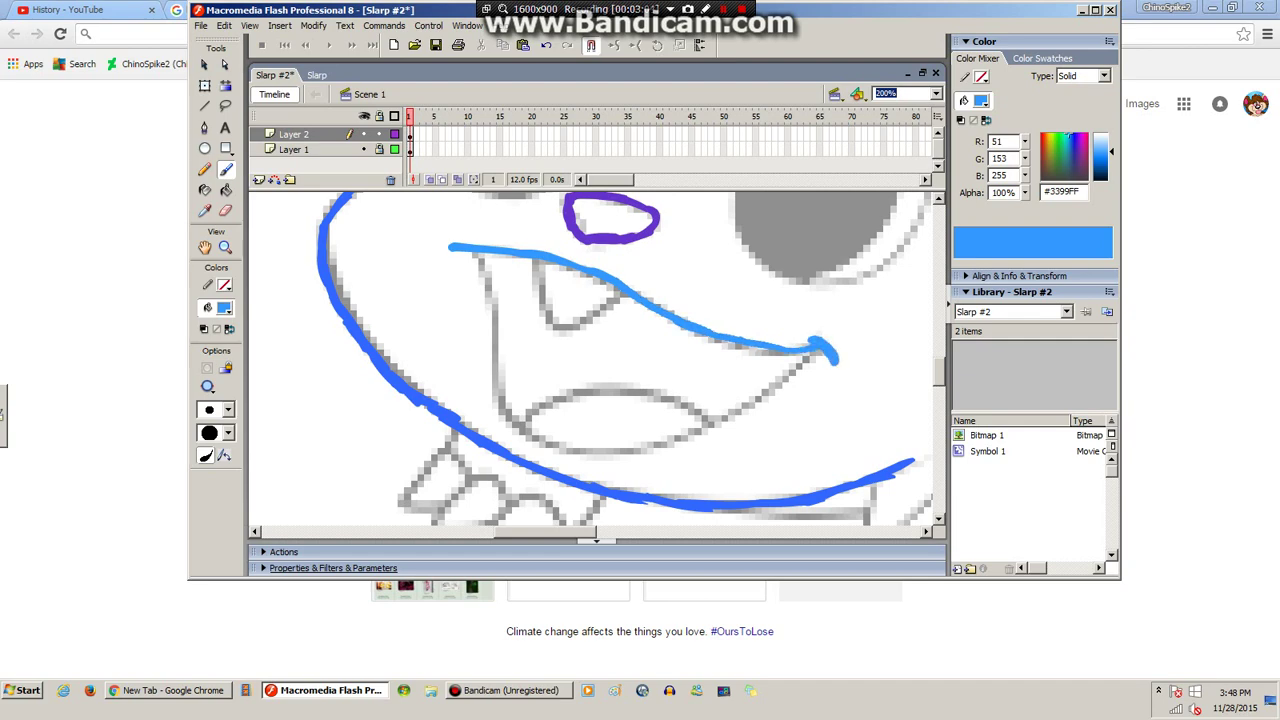
{"action": "mouse_move", "coordinate": [476, 252]}
{"action": "left_mouse_down"}
{"action": "mouse_move", "coordinate": [510, 426]}
{"action": "mouse_move", "coordinate": [572, 456]}
{"action": "mouse_move", "coordinate": [656, 452]}
{"action": "mouse_move", "coordinate": [714, 428]}
{"action": "mouse_move", "coordinate": [816, 352]}
{"action": "left_mouse_up"}
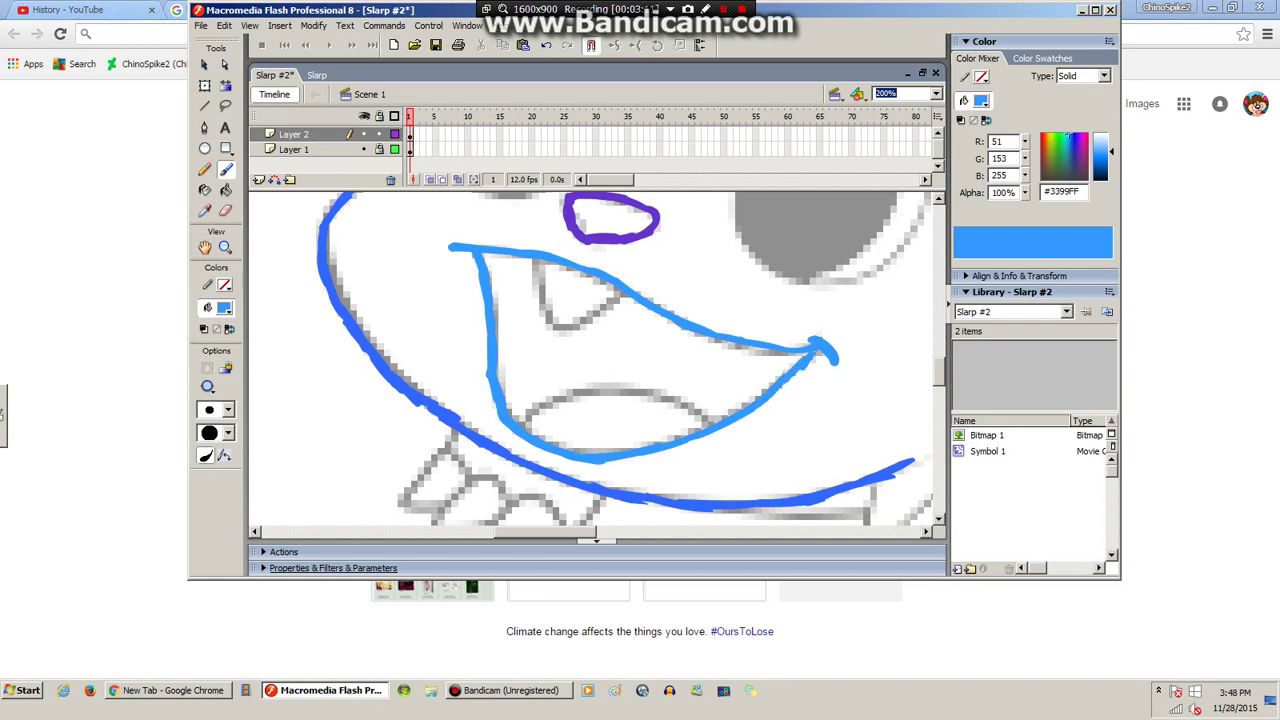
{"action": "mouse_move", "coordinate": [716, 424]}
{"action": "left_mouse_down"}
{"action": "mouse_move", "coordinate": [610, 391]}
{"action": "mouse_move", "coordinate": [518, 420]}
{"action": "left_mouse_up"}
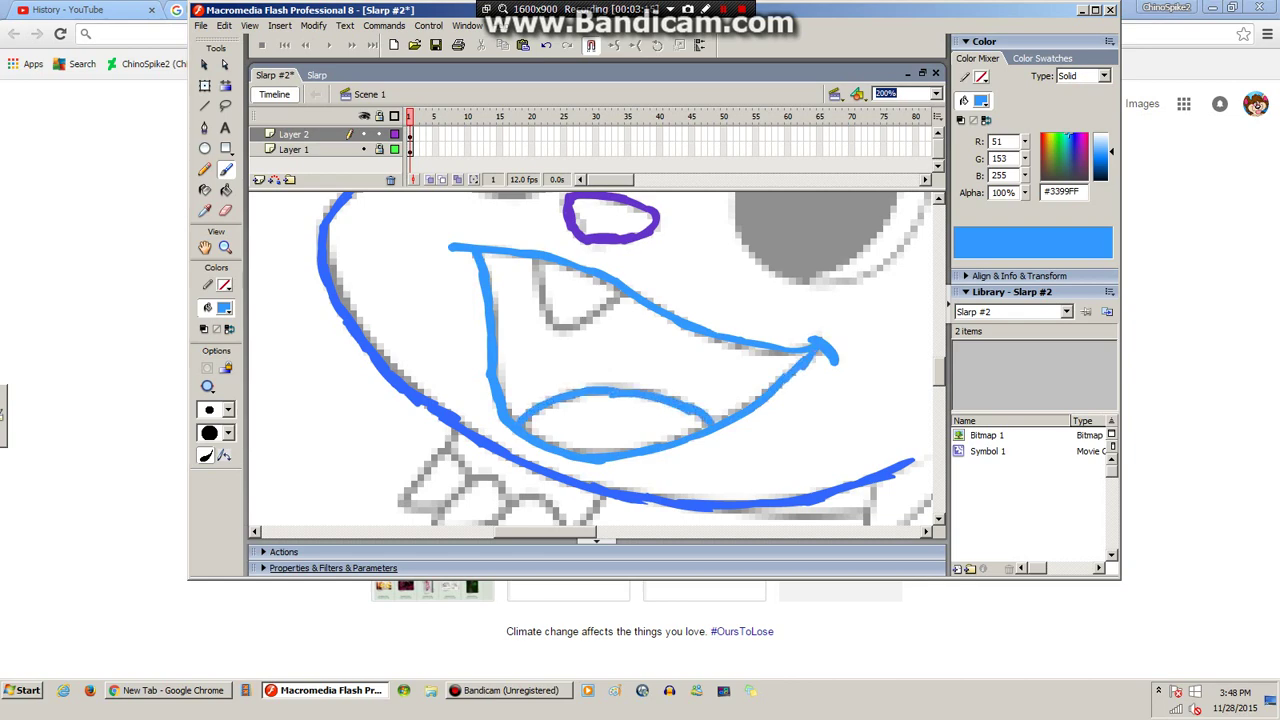
{"action": "mouse_move", "coordinate": [533, 260]}
{"action": "left_mouse_down"}
{"action": "mouse_move", "coordinate": [532, 308]}
{"action": "mouse_move", "coordinate": [550, 328]}
{"action": "mouse_move", "coordinate": [624, 296]}
{"action": "left_mouse_up"}
Trace the three toes and short leg lines of the paw below the chin in light blue.
{"action": "scroll", "coordinate": [595, 360], "scroll_direction": "up", "scroll_amount": 5}
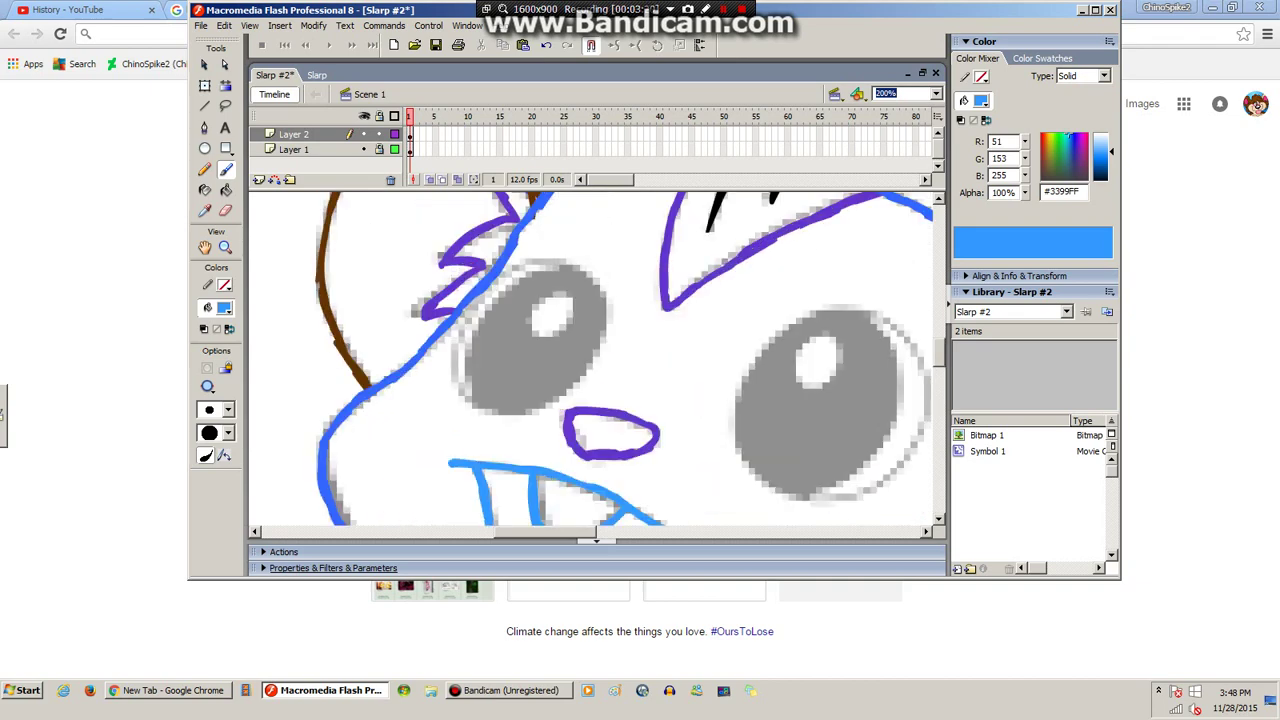
{"action": "scroll", "coordinate": [595, 360], "scroll_direction": "down", "scroll_amount": 6}
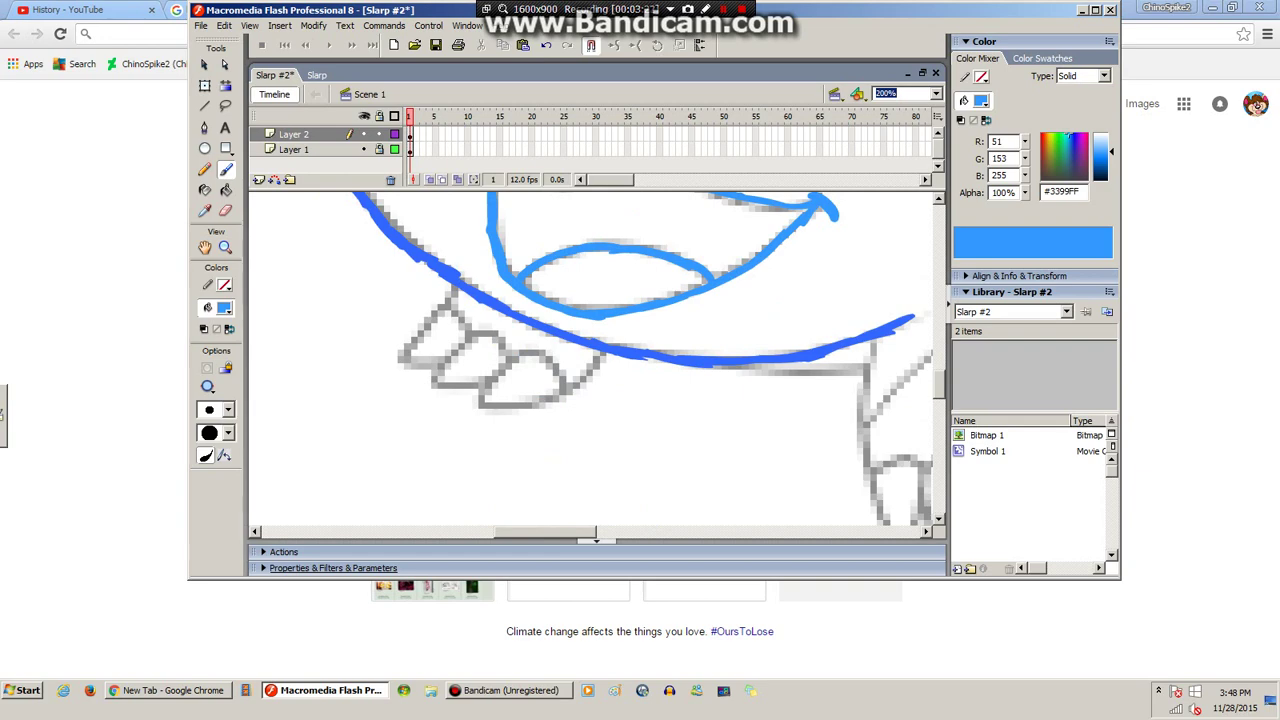
{"action": "mouse_move", "coordinate": [530, 349]}
{"action": "left_mouse_down"}
{"action": "mouse_move", "coordinate": [476, 399]}
{"action": "mouse_move", "coordinate": [563, 398]}
{"action": "mouse_move", "coordinate": [564, 378]}
{"action": "mouse_move", "coordinate": [563, 391]}
{"action": "mouse_move", "coordinate": [496, 339]}
{"action": "mouse_move", "coordinate": [463, 346]}
{"action": "mouse_move", "coordinate": [430, 380]}
{"action": "left_mouse_up"}
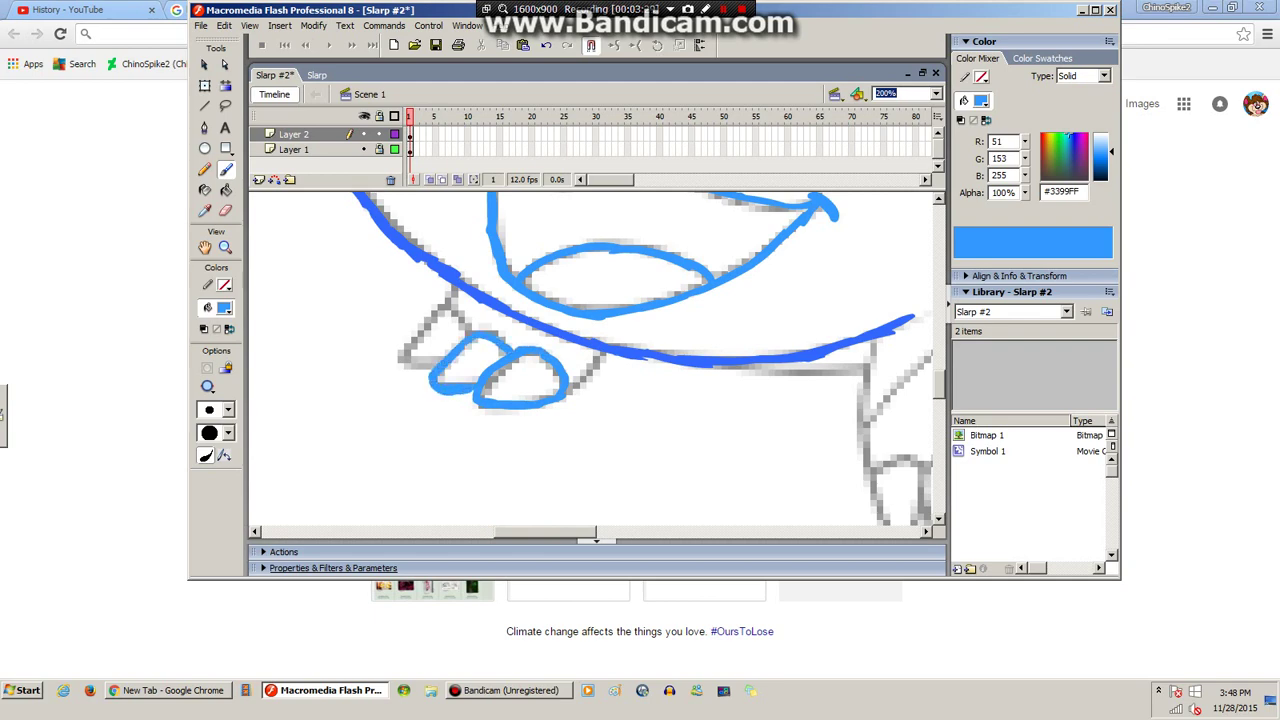
{"action": "mouse_move", "coordinate": [468, 334]}
{"action": "left_mouse_down"}
{"action": "mouse_move", "coordinate": [450, 302]}
{"action": "mouse_move", "coordinate": [412, 330]}
{"action": "mouse_move", "coordinate": [400, 362]}
{"action": "mouse_move", "coordinate": [442, 366]}
{"action": "left_mouse_up"}
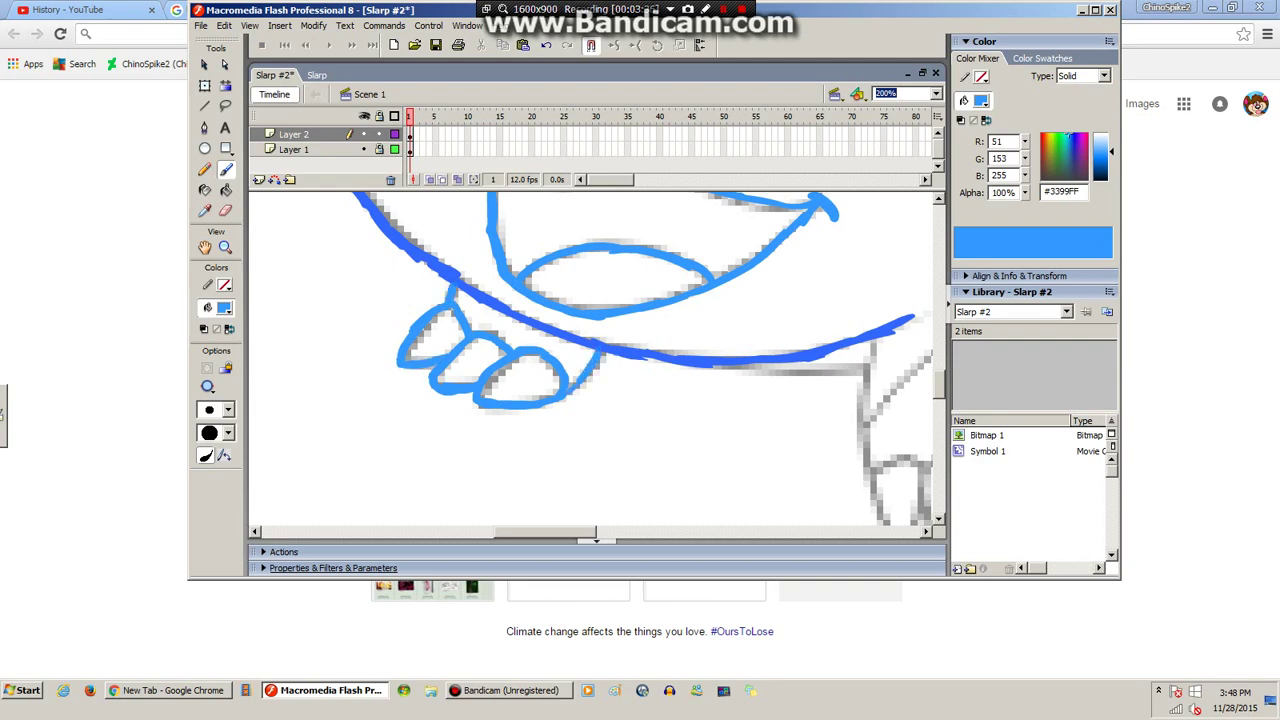
Save the drawing, and hide and reshow Layer 1 to check the new paw lines without the sketch.
{"action": "key", "text": "ctrl+s"}
{"action": "left_click", "coordinate": [363, 149]}
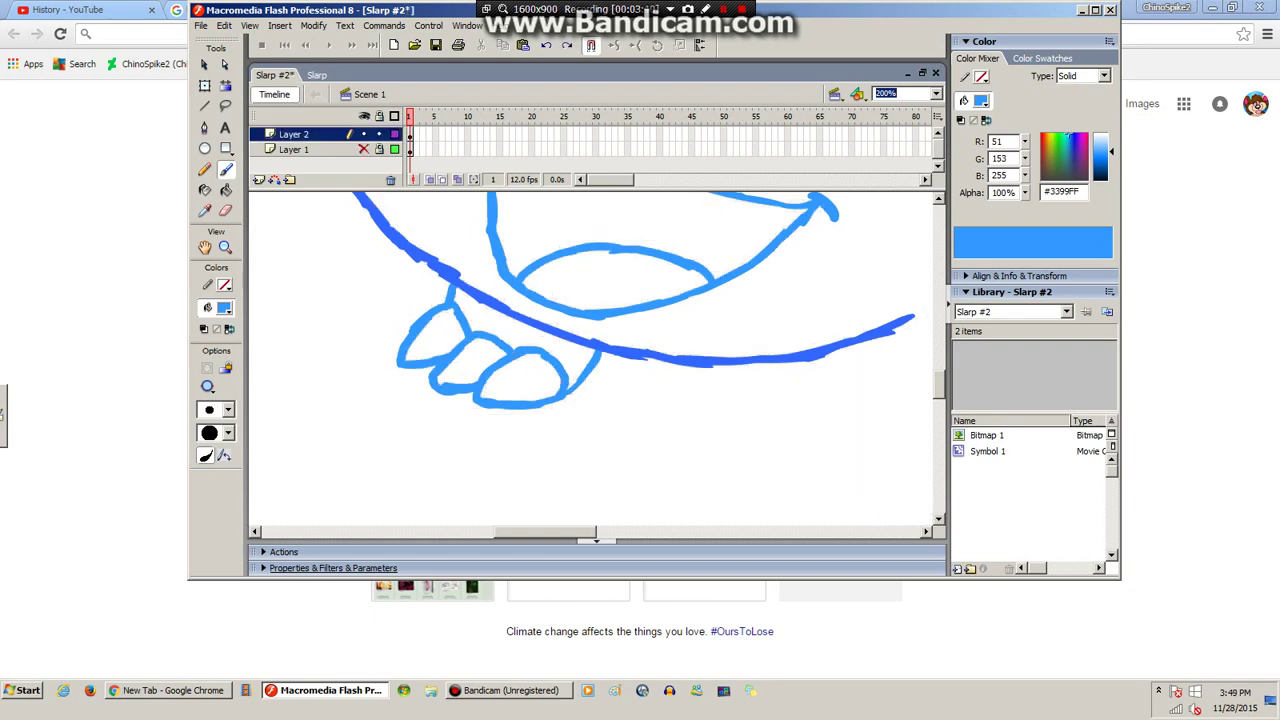
{"action": "left_click", "coordinate": [363, 149]}
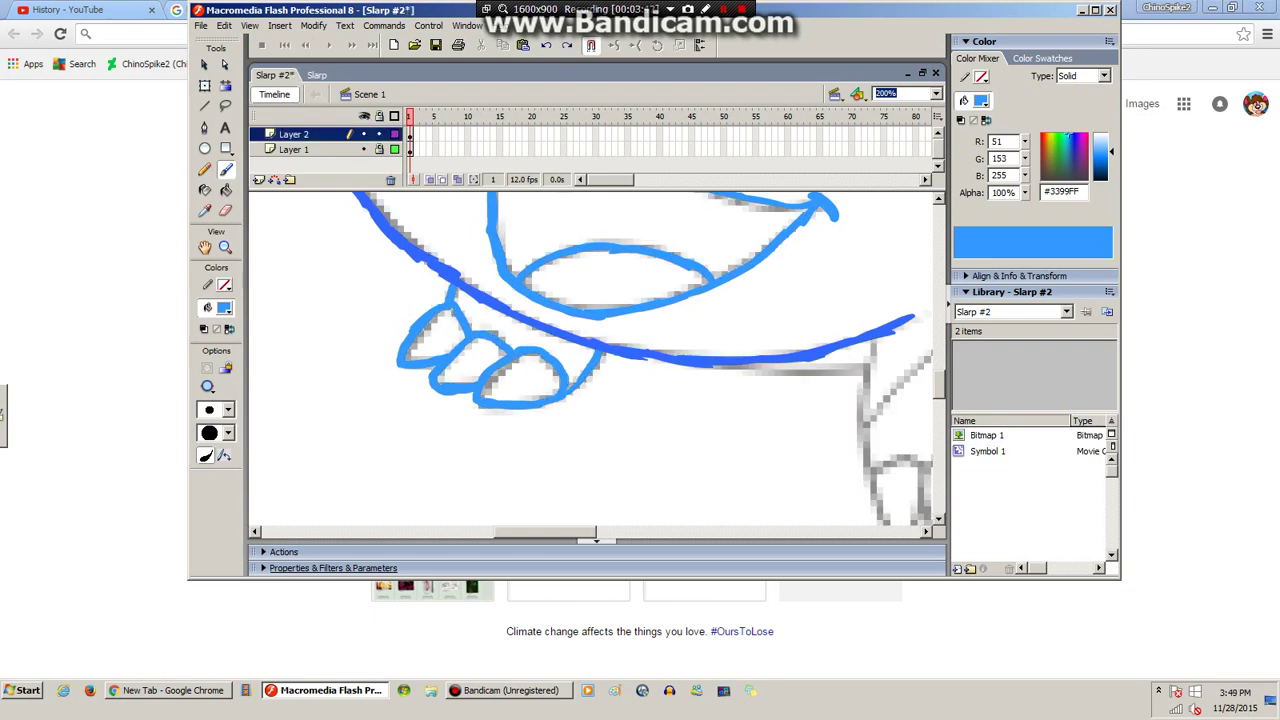
Trace both sides and the three toes of the front leg in the middle of the body in light blue.
{"action": "left_click_drag", "start_coordinate": [545, 532], "coordinate": [596, 532]}
{"action": "scroll", "coordinate": [592, 360], "scroll_direction": "down", "scroll_amount": 2}
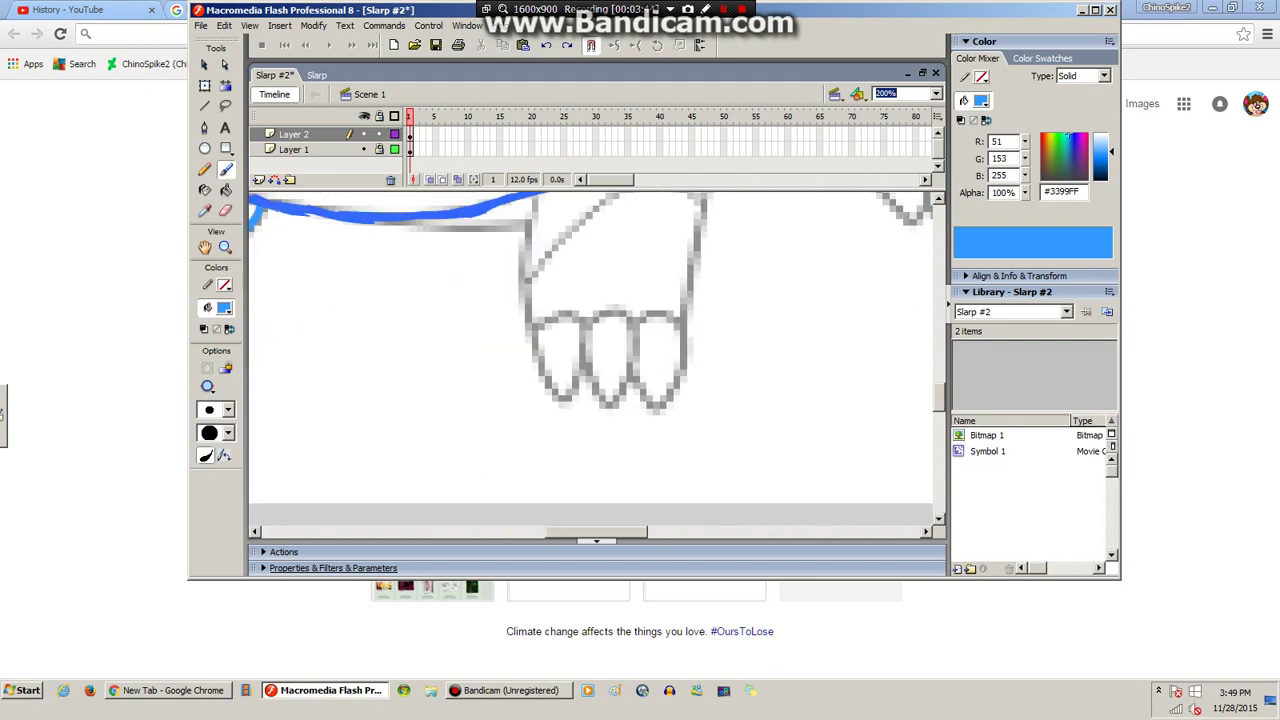
{"action": "scroll", "coordinate": [592, 360], "scroll_direction": "up", "scroll_amount": 1}
{"action": "mouse_move", "coordinate": [537, 262]}
{"action": "left_mouse_down"}
{"action": "mouse_move", "coordinate": [531, 404]}
{"action": "mouse_move", "coordinate": [581, 393]}
{"action": "mouse_move", "coordinate": [558, 384]}
{"action": "mouse_move", "coordinate": [530, 405]}
{"action": "mouse_move", "coordinate": [560, 472]}
{"action": "mouse_move", "coordinate": [580, 447]}
{"action": "mouse_move", "coordinate": [585, 394]}
{"action": "mouse_move", "coordinate": [585, 454]}
{"action": "mouse_move", "coordinate": [604, 475]}
{"action": "mouse_move", "coordinate": [624, 464]}
{"action": "mouse_move", "coordinate": [634, 397]}
{"action": "mouse_move", "coordinate": [604, 382]}
{"action": "mouse_move", "coordinate": [590, 390]}
{"action": "mouse_move", "coordinate": [594, 462]}
{"action": "mouse_move", "coordinate": [654, 477]}
{"action": "mouse_move", "coordinate": [689, 408]}
{"action": "mouse_move", "coordinate": [683, 380]}
{"action": "mouse_move", "coordinate": [636, 392]}
{"action": "left_mouse_up"}
{"action": "scroll", "coordinate": [595, 359], "scroll_direction": "up", "scroll_amount": 3}
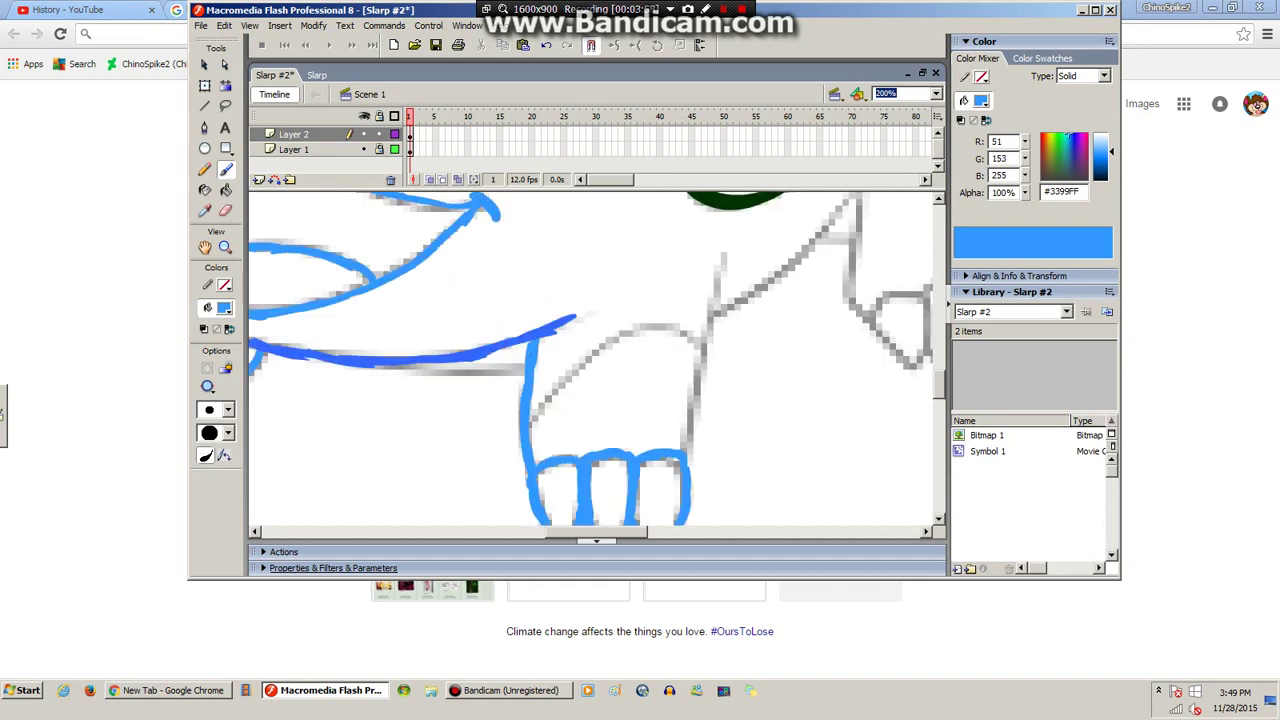
{"action": "left_click_drag", "start_coordinate": [727, 258], "coordinate": [683, 452]}
Set the brush fill to dark teal #336666 and trace the front leg's curved marking and the belly lines on both sides of that leg.
{"action": "left_click", "coordinate": [224, 307]}
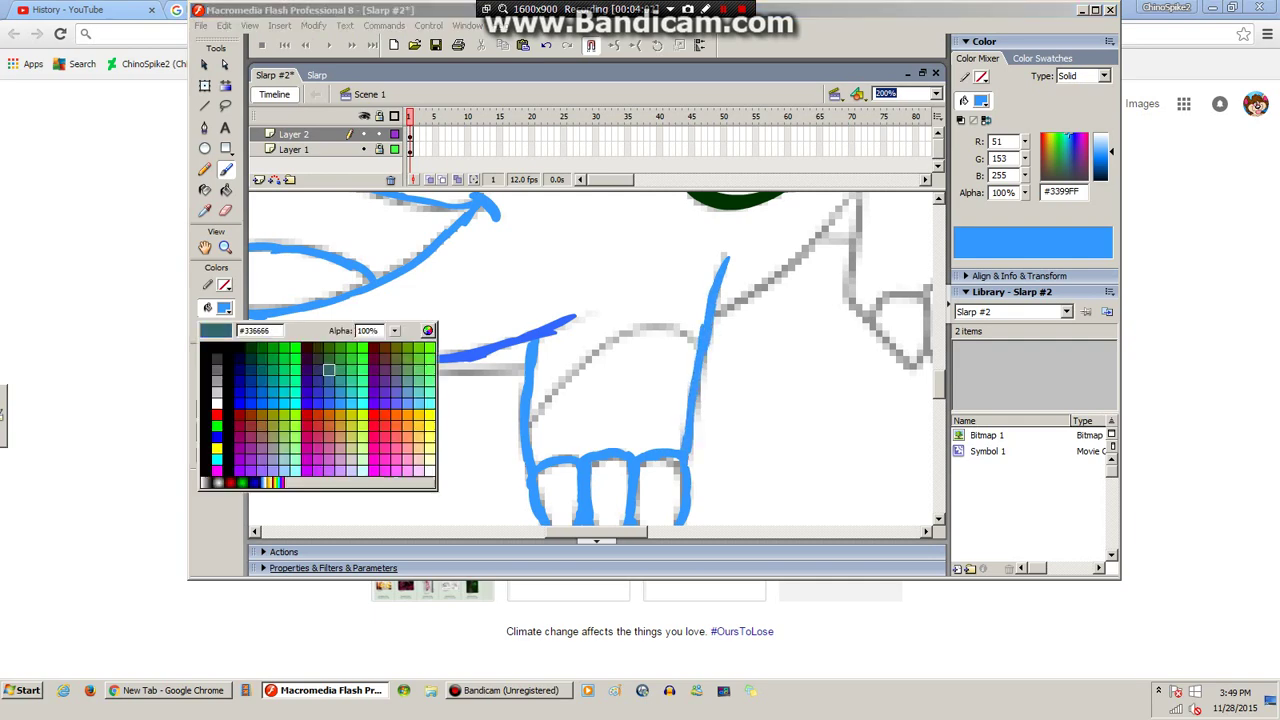
{"action": "left_click", "coordinate": [329, 366]}
{"action": "mouse_move", "coordinate": [698, 352]}
{"action": "left_mouse_down"}
{"action": "mouse_move", "coordinate": [656, 322]}
{"action": "mouse_move", "coordinate": [613, 340]}
{"action": "mouse_move", "coordinate": [528, 432]}
{"action": "left_mouse_up"}
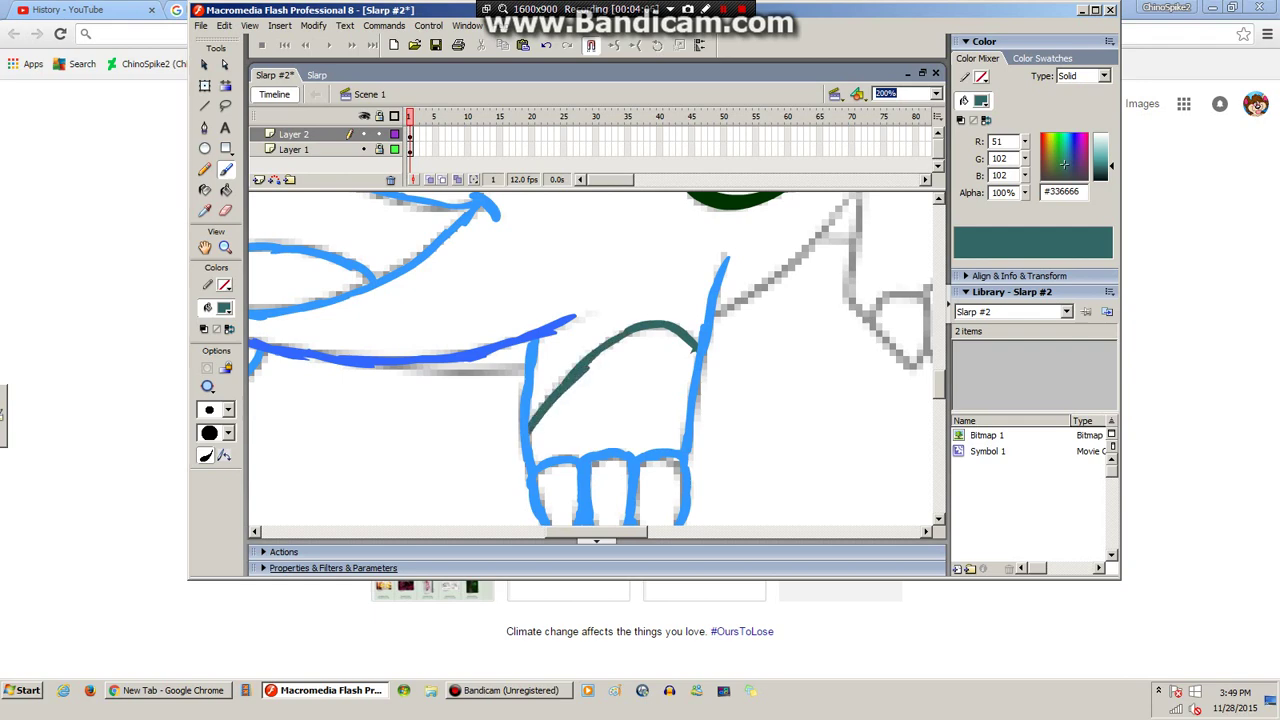
{"action": "mouse_move", "coordinate": [376, 368]}
{"action": "left_mouse_down"}
{"action": "mouse_move", "coordinate": [418, 383]}
{"action": "mouse_move", "coordinate": [520, 378]}
{"action": "left_mouse_up"}
{"action": "scroll", "coordinate": [597, 359], "scroll_direction": "up", "scroll_amount": 3}
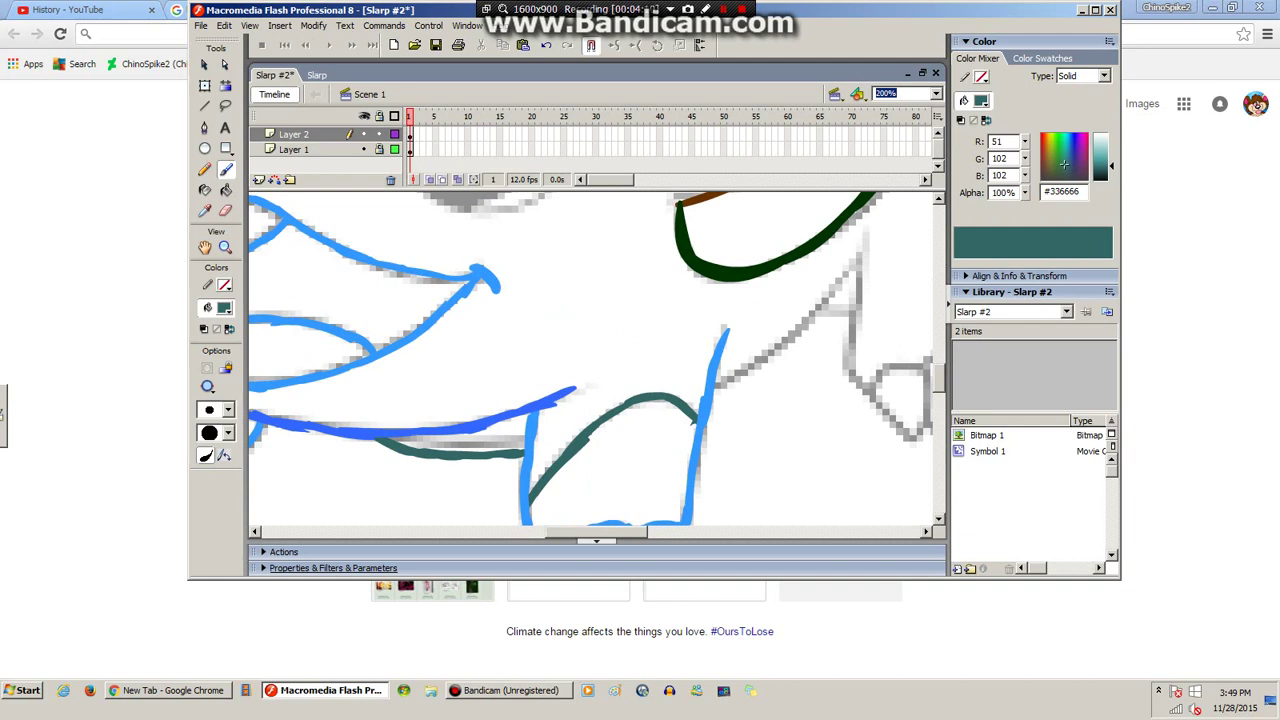
{"action": "mouse_move", "coordinate": [712, 402]}
{"action": "left_mouse_down"}
{"action": "mouse_move", "coordinate": [782, 356]}
{"action": "mouse_move", "coordinate": [860, 263]}
{"action": "left_mouse_up"}
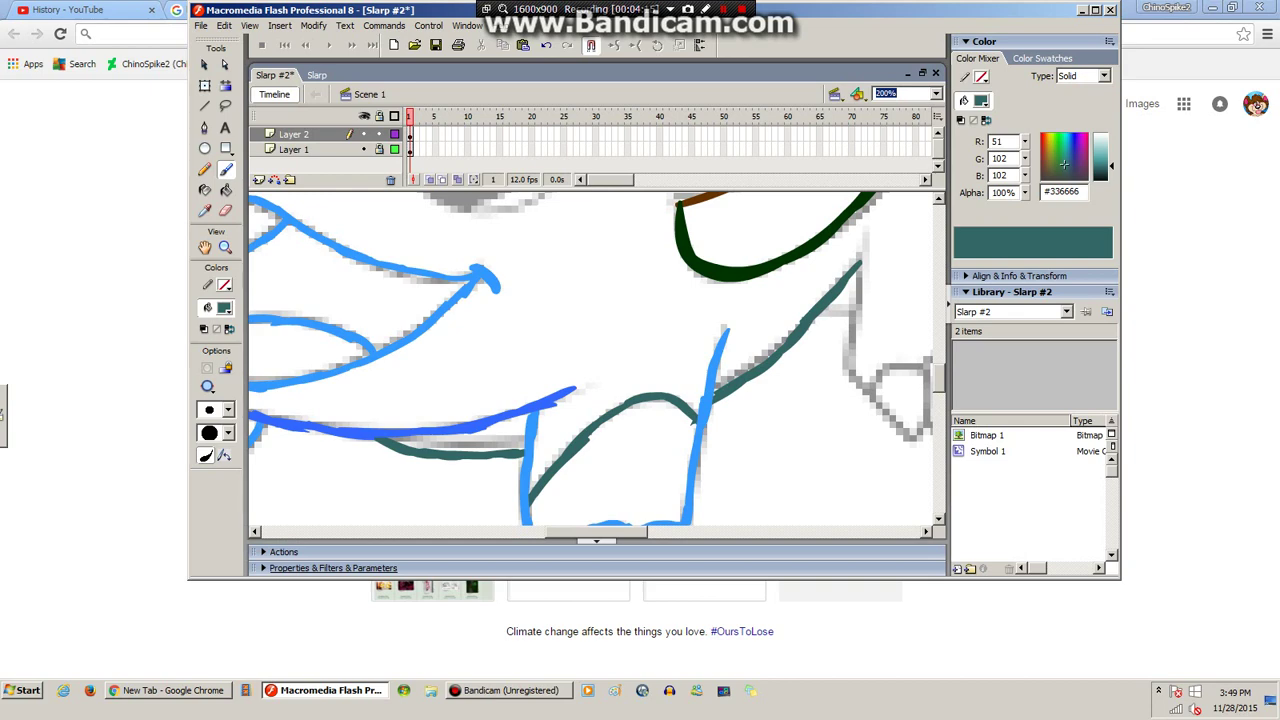
Set the brush fill to green #336600 and trace the hind leg's front edge and its three toes.
{"action": "left_click", "coordinate": [224, 307]}
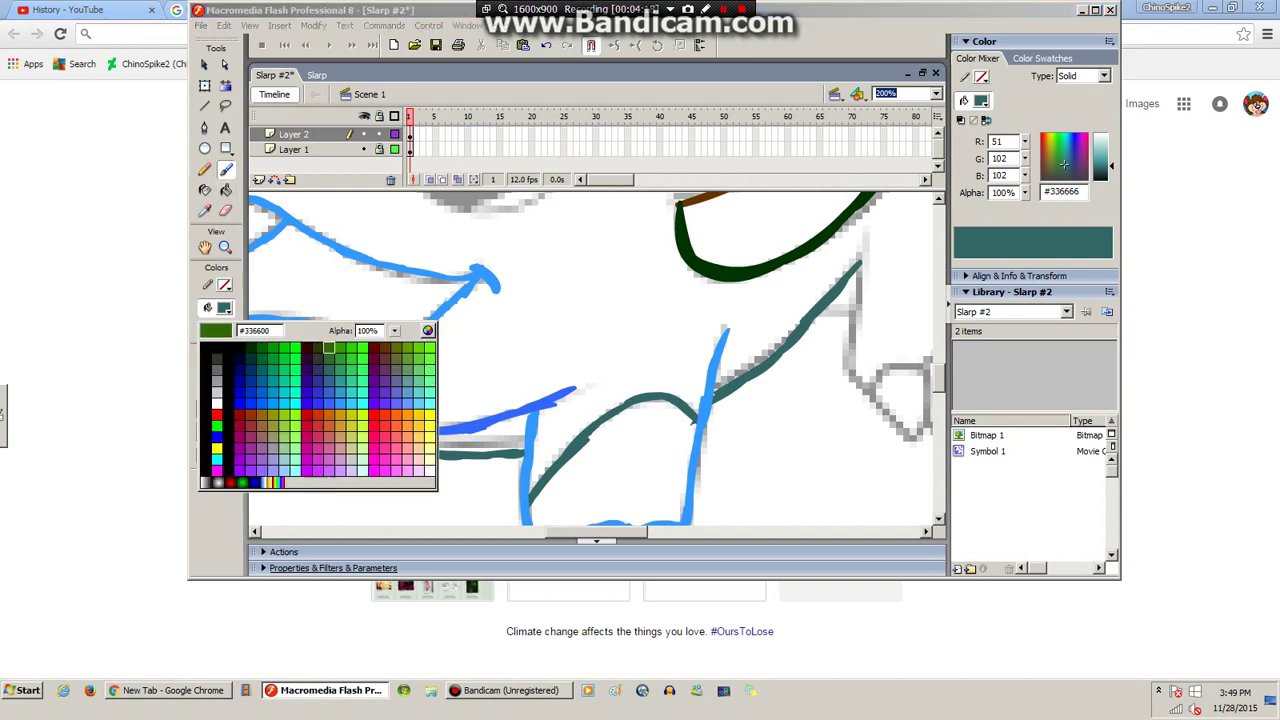
{"action": "left_click", "coordinate": [328, 347]}
{"action": "left_click_drag", "start_coordinate": [597, 532], "coordinate": [645, 532]}
{"action": "scroll", "coordinate": [595, 360], "scroll_direction": "up", "scroll_amount": 2}
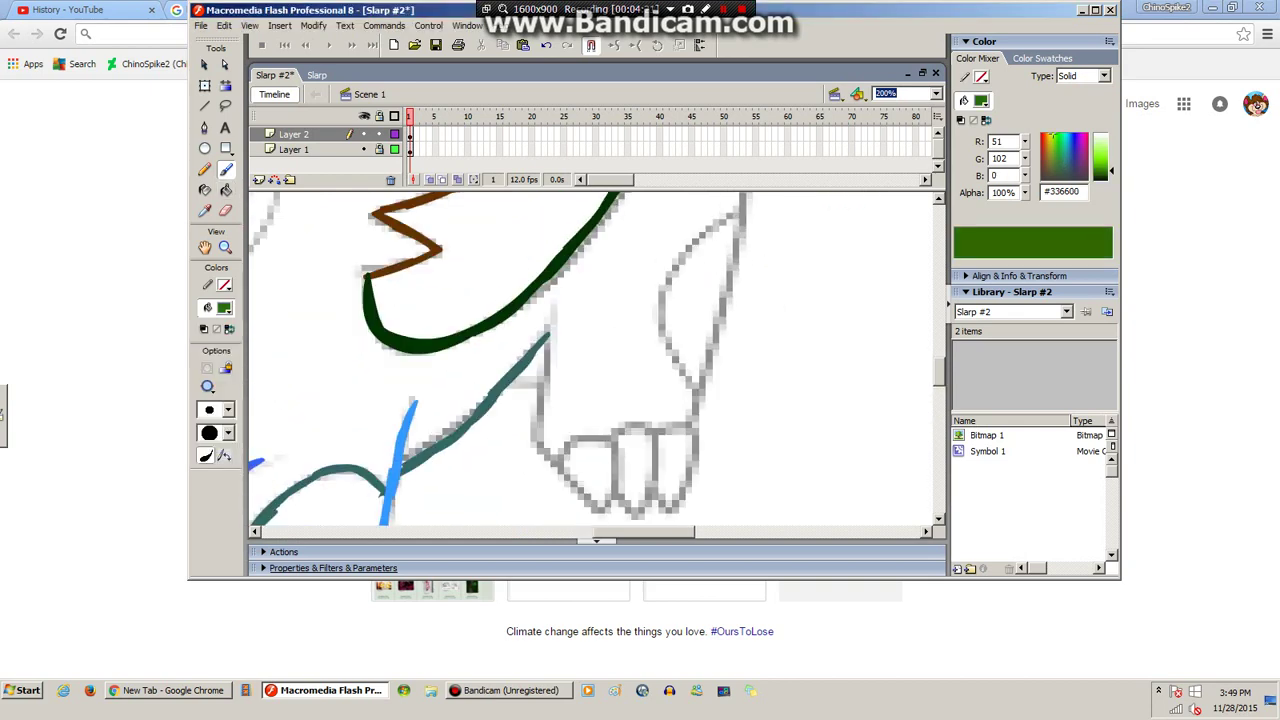
{"action": "scroll", "coordinate": [595, 360], "scroll_direction": "down", "scroll_amount": 1}
{"action": "mouse_move", "coordinate": [550, 314]}
{"action": "left_mouse_down"}
{"action": "mouse_move", "coordinate": [537, 456]}
{"action": "mouse_move", "coordinate": [598, 510]}
{"action": "mouse_move", "coordinate": [614, 440]}
{"action": "mouse_move", "coordinate": [558, 456]}
{"action": "mouse_move", "coordinate": [566, 470]}
{"action": "left_mouse_up"}
{"action": "left_click", "coordinate": [1235, 700]}
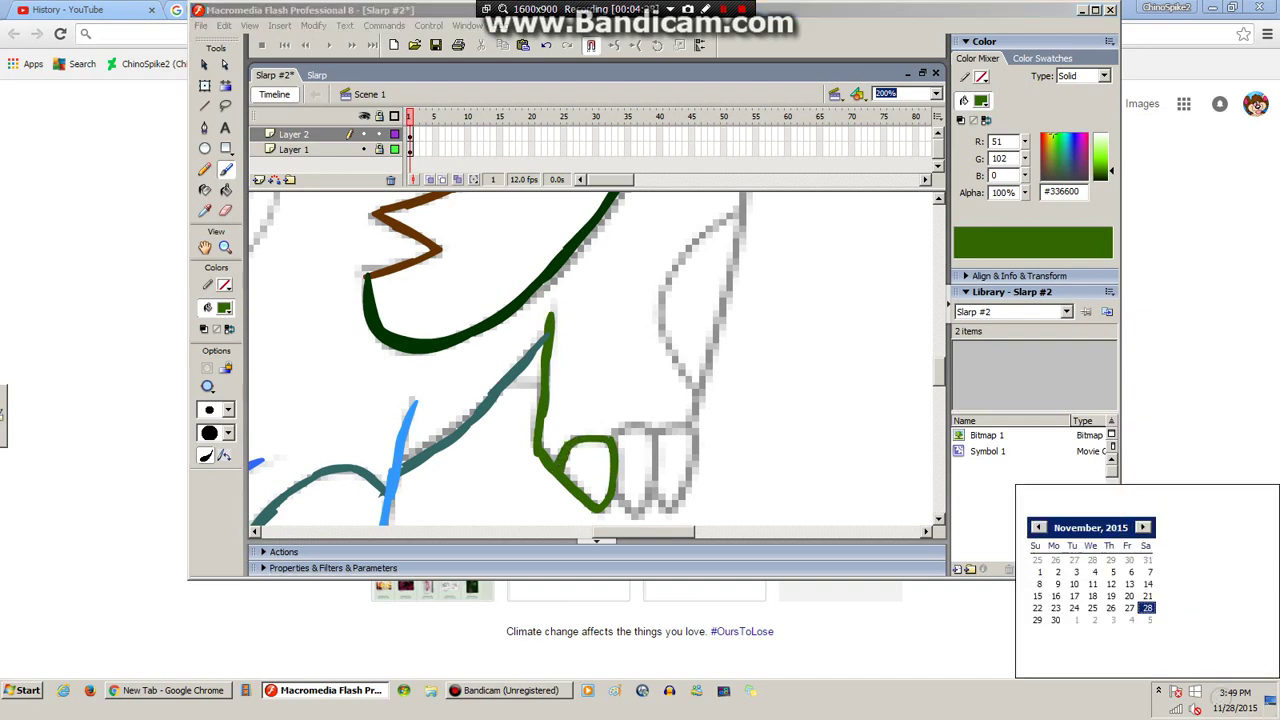
{"action": "left_click", "coordinate": [980, 504]}
{"action": "mouse_move", "coordinate": [612, 436]}
{"action": "left_mouse_down"}
{"action": "mouse_move", "coordinate": [658, 428]}
{"action": "mouse_move", "coordinate": [656, 494]}
{"action": "mouse_move", "coordinate": [635, 518]}
{"action": "left_mouse_up"}
{"action": "scroll", "coordinate": [635, 518], "scroll_direction": "down", "scroll_amount": 1}
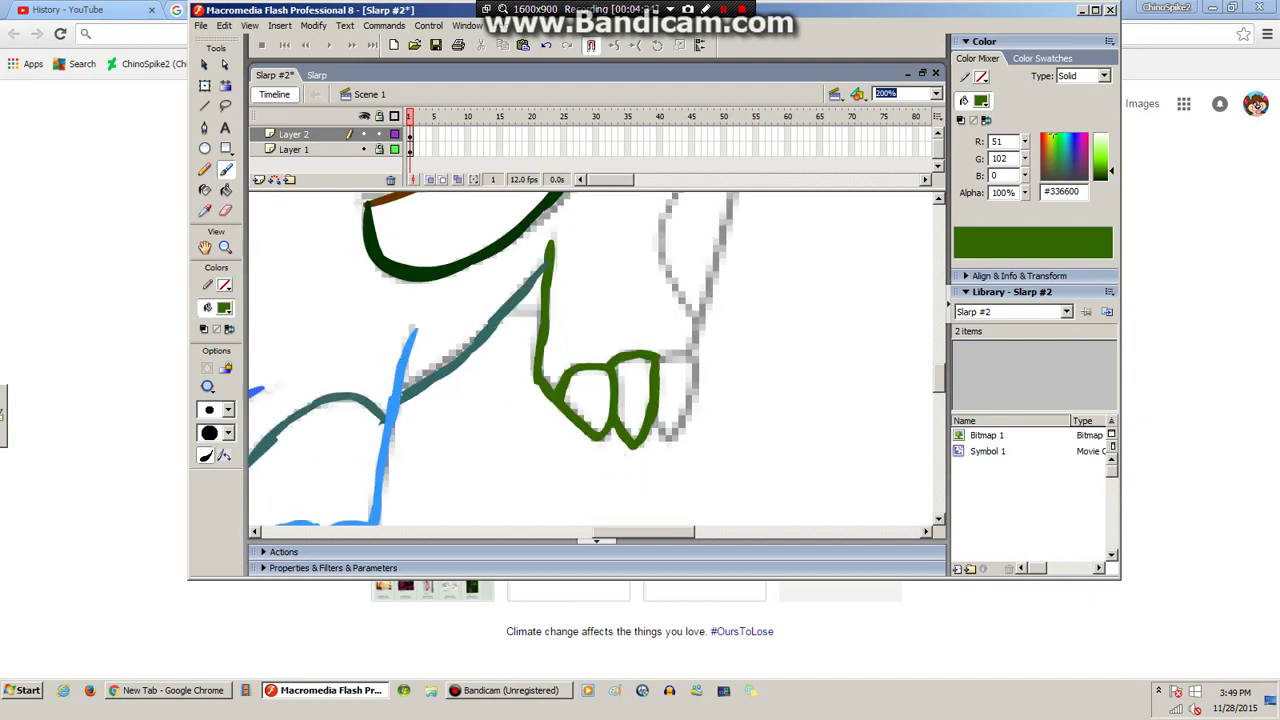
{"action": "mouse_move", "coordinate": [652, 428]}
{"action": "left_mouse_down"}
{"action": "mouse_move", "coordinate": [666, 446]}
{"action": "mouse_move", "coordinate": [700, 366]}
{"action": "mouse_move", "coordinate": [660, 358]}
{"action": "left_mouse_up"}
Trace the hind leg's back edge in green from just below the ear tip down to the toes.
{"action": "scroll", "coordinate": [660, 358], "scroll_direction": "up", "scroll_amount": 4}
{"action": "scroll", "coordinate": [660, 358], "scroll_direction": "down", "scroll_amount": 1}
{"action": "scroll", "coordinate": [660, 358], "scroll_direction": "up", "scroll_amount": 1}
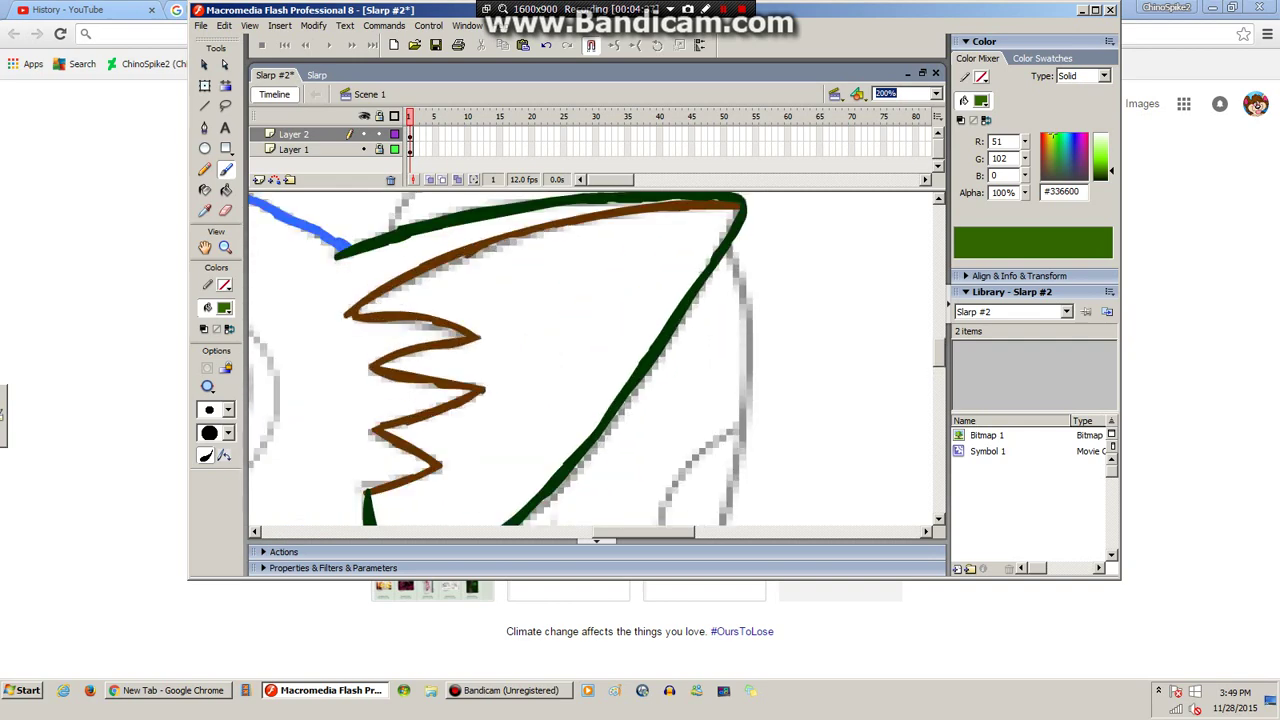
{"action": "mouse_move", "coordinate": [724, 248]}
{"action": "left_mouse_down"}
{"action": "mouse_move", "coordinate": [742, 294]}
{"action": "mouse_move", "coordinate": [745, 408]}
{"action": "left_mouse_up"}
{"action": "scroll", "coordinate": [596, 360], "scroll_direction": "down", "scroll_amount": 4}
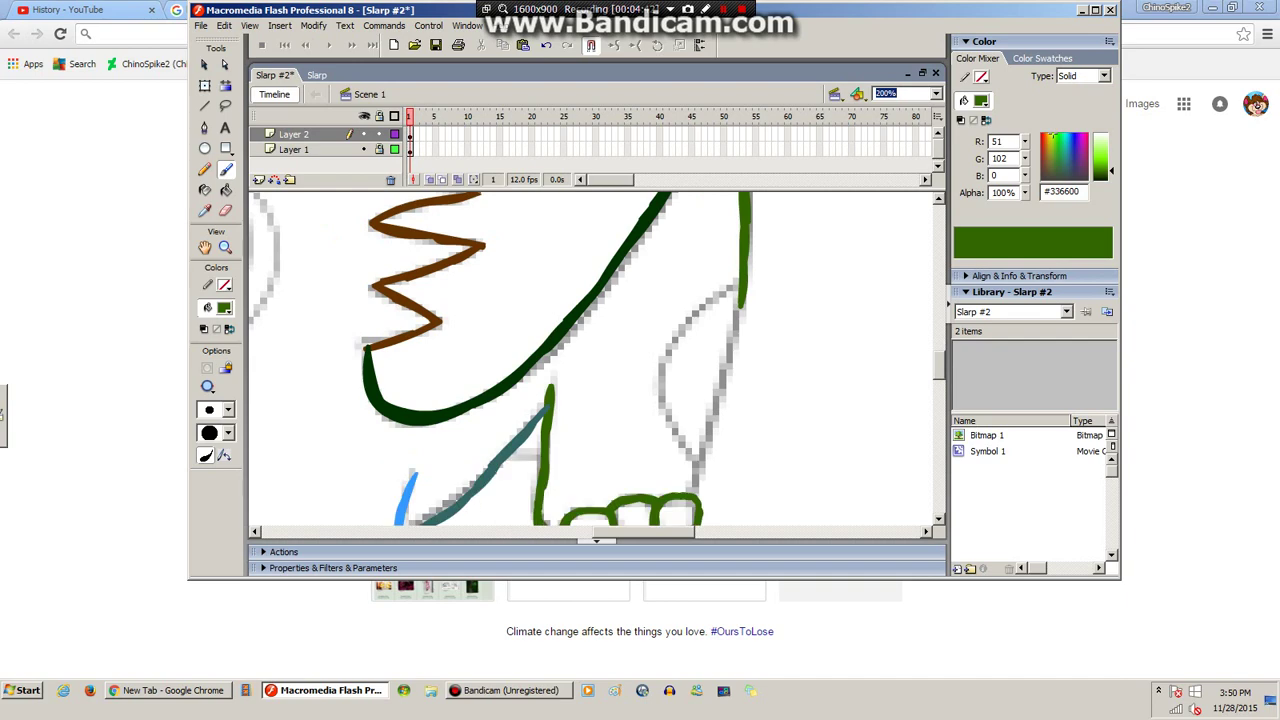
{"action": "left_click_drag", "start_coordinate": [742, 296], "coordinate": [692, 496]}
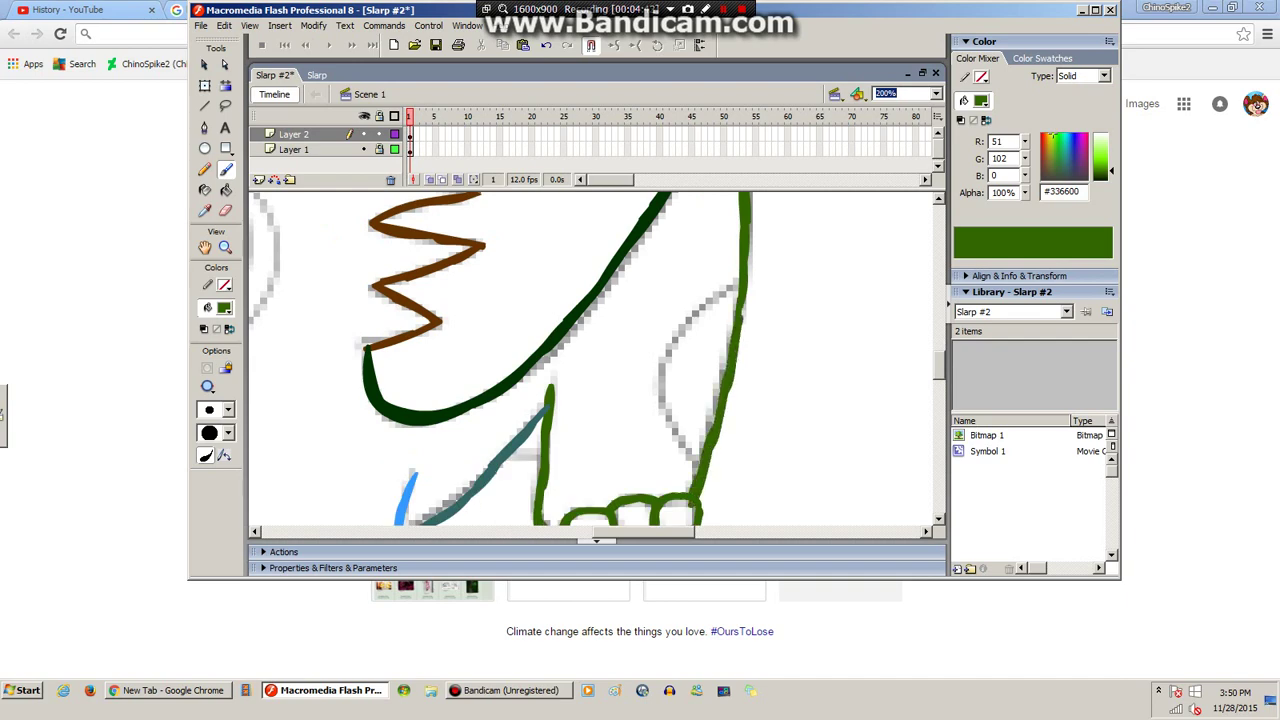
Set the brush fill to #336633, trace the curved patch on the hind leg's back edge, and save the drawing.
{"action": "left_click", "coordinate": [224, 307]}
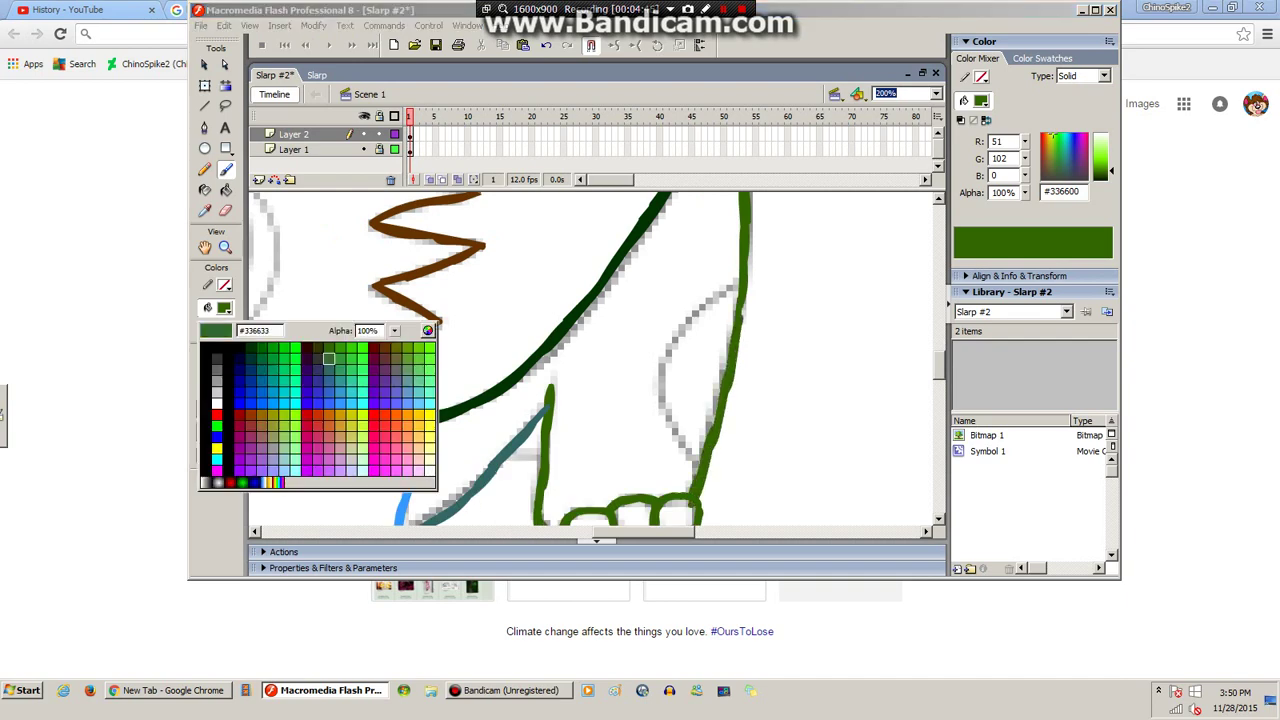
{"action": "left_click", "coordinate": [329, 359]}
{"action": "mouse_move", "coordinate": [734, 288]}
{"action": "left_mouse_down"}
{"action": "mouse_move", "coordinate": [680, 345]}
{"action": "mouse_move", "coordinate": [666, 382]}
{"action": "mouse_move", "coordinate": [672, 450]}
{"action": "mouse_move", "coordinate": [698, 470]}
{"action": "left_mouse_up"}
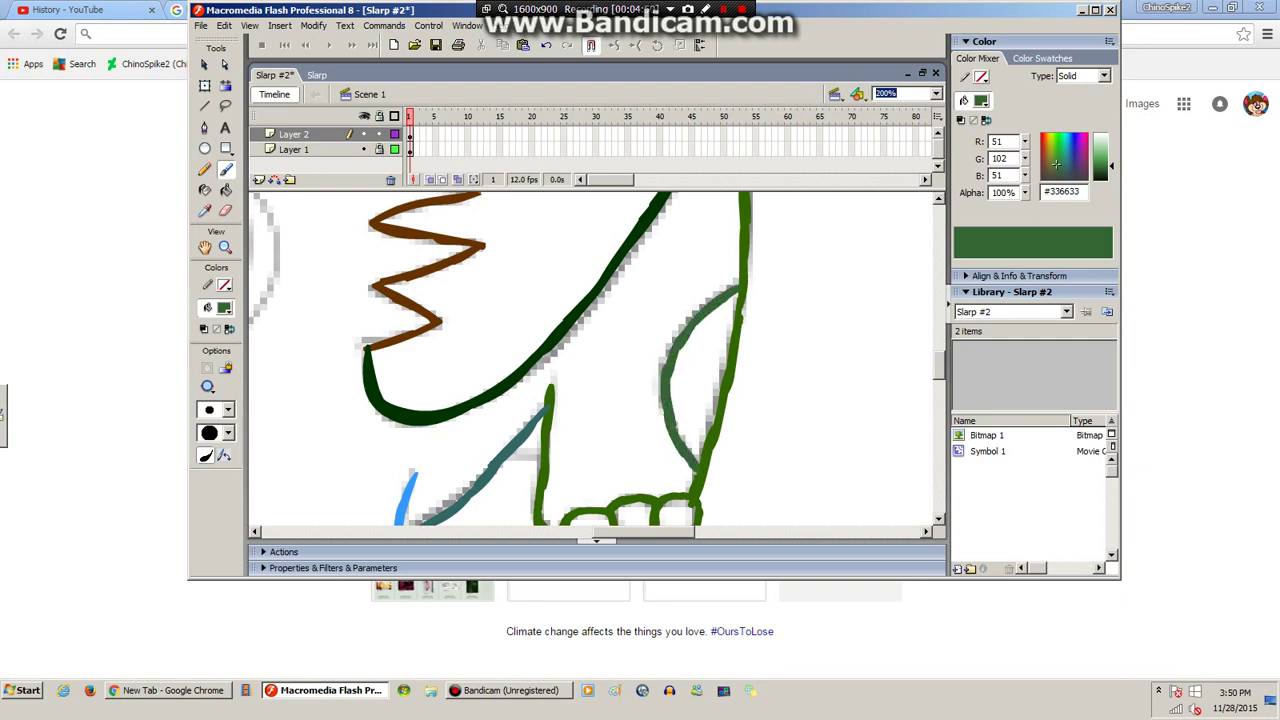
{"action": "key", "text": "ctrl+s"}
Set the stage zoom to 50% and preview the whole drawing with Test Movie, closing the preview when done.
{"action": "left_click", "coordinate": [936, 93]}
{"action": "left_click", "coordinate": [900, 155]}
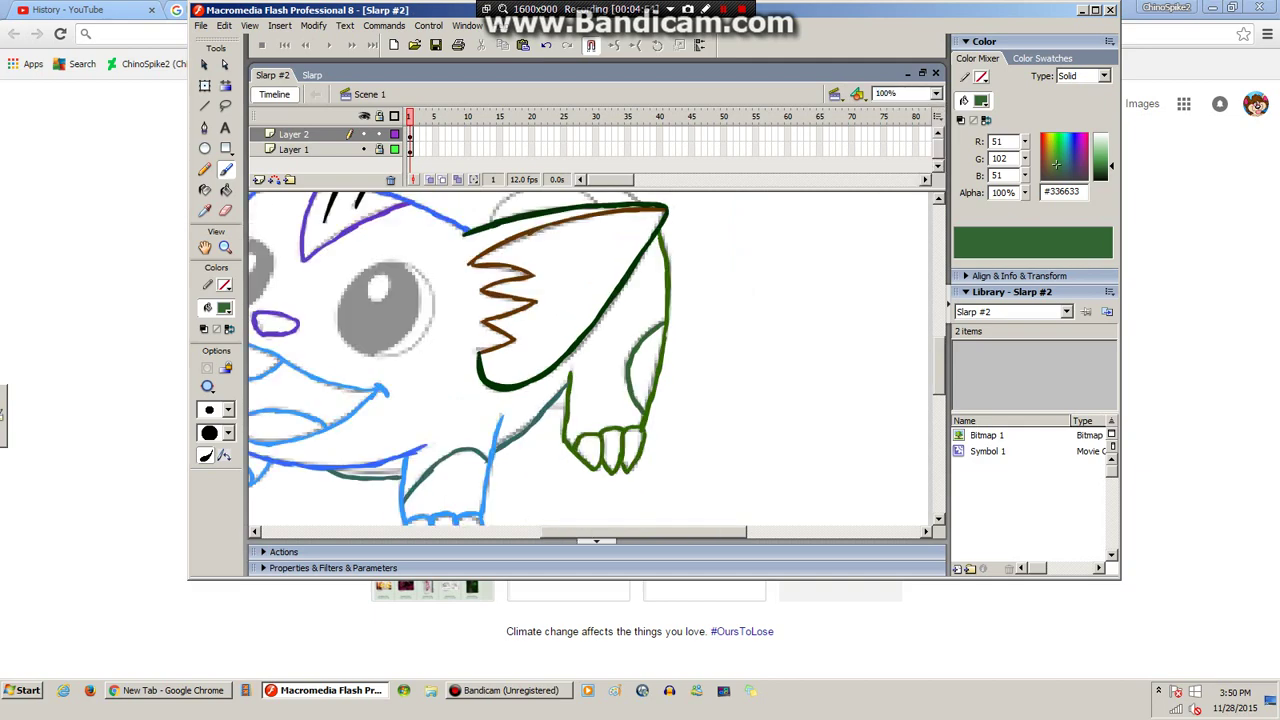
{"action": "key", "text": "alt+Down"}
{"action": "key", "text": "Down"}
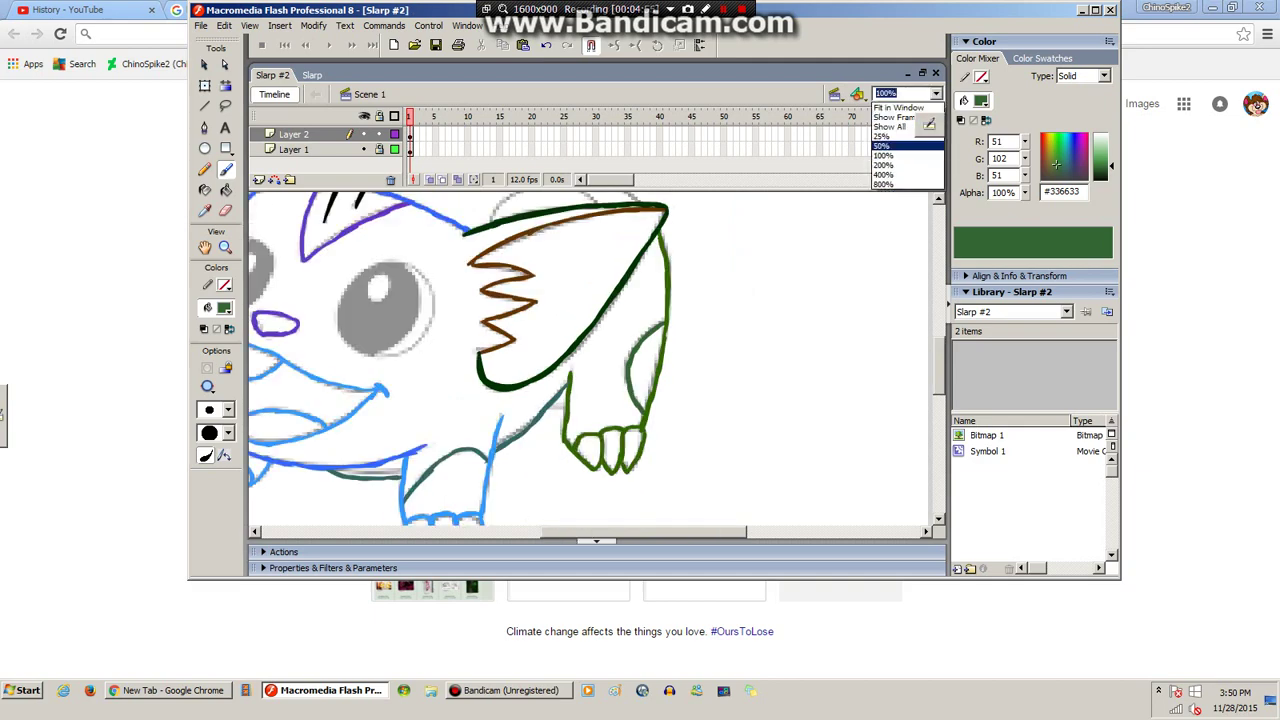
{"action": "key", "text": "Return"}
{"action": "key", "text": "ctrl+Return"}
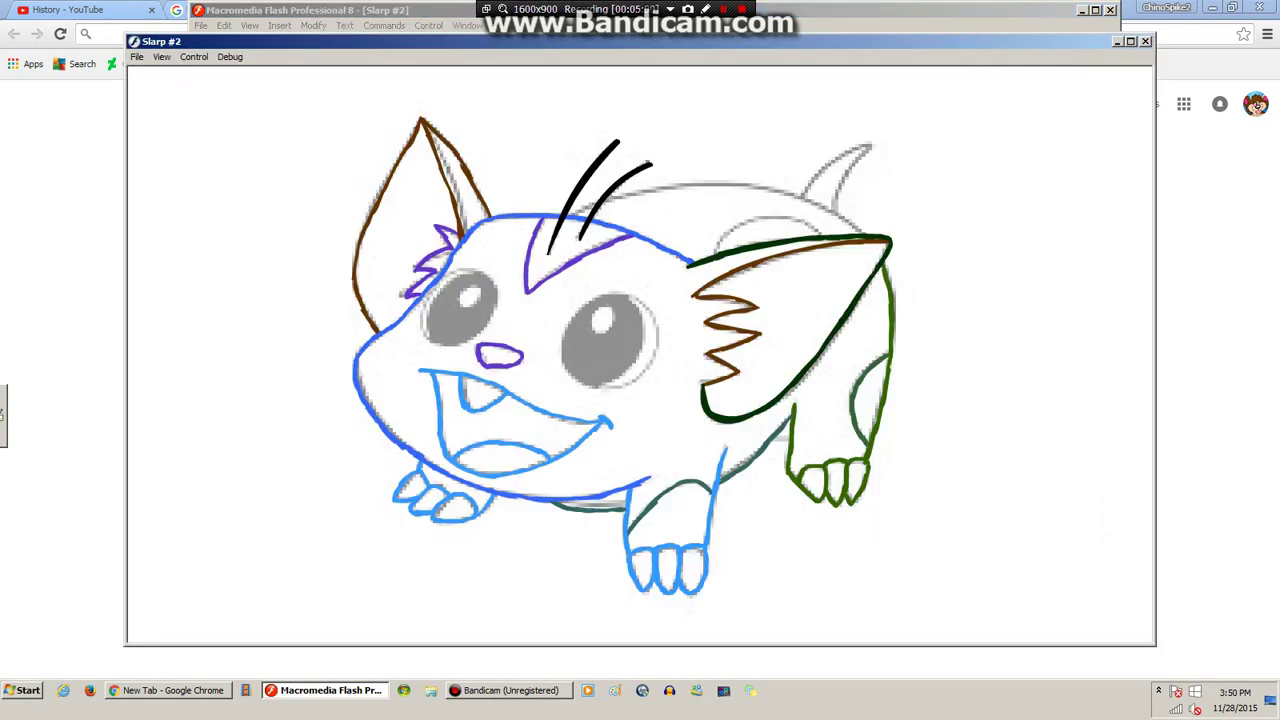
{"action": "key", "text": "ctrl+w"}
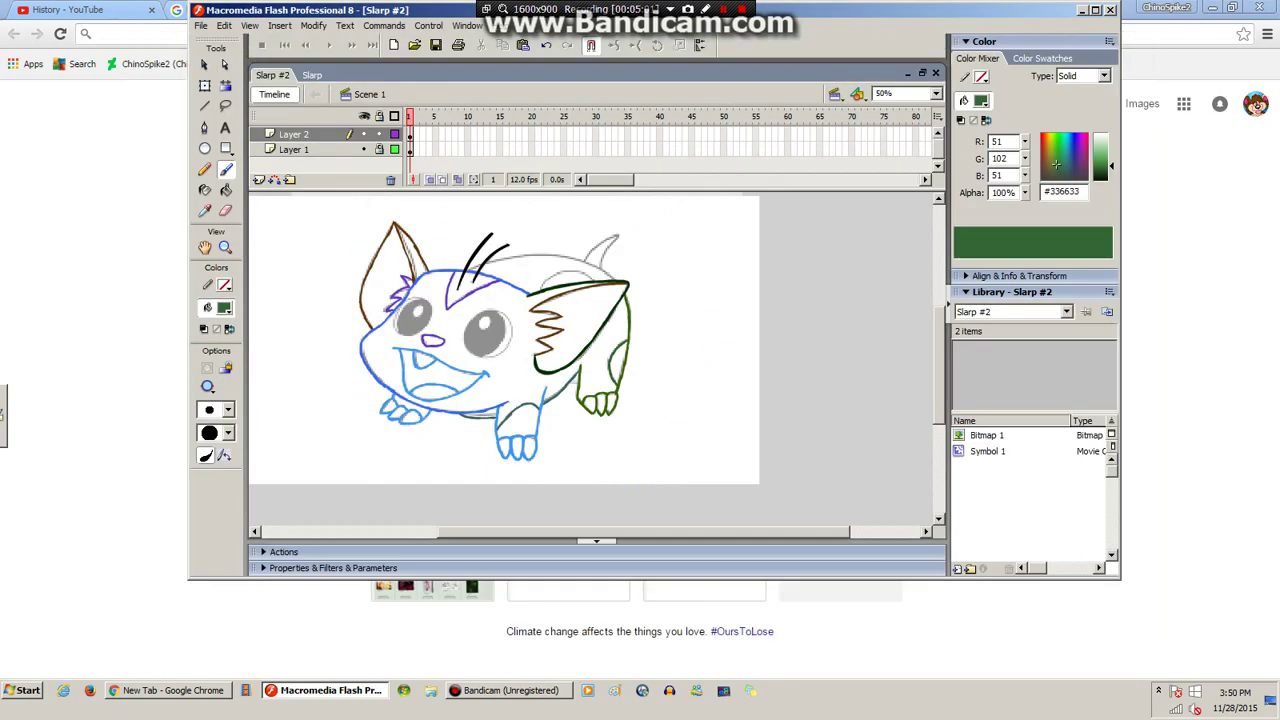
Centre the whole creature in view and switch Layer 1 off and on to compare the tracing with the sketch.
{"action": "left_click_drag", "start_coordinate": [643, 532], "coordinate": [566, 532]}
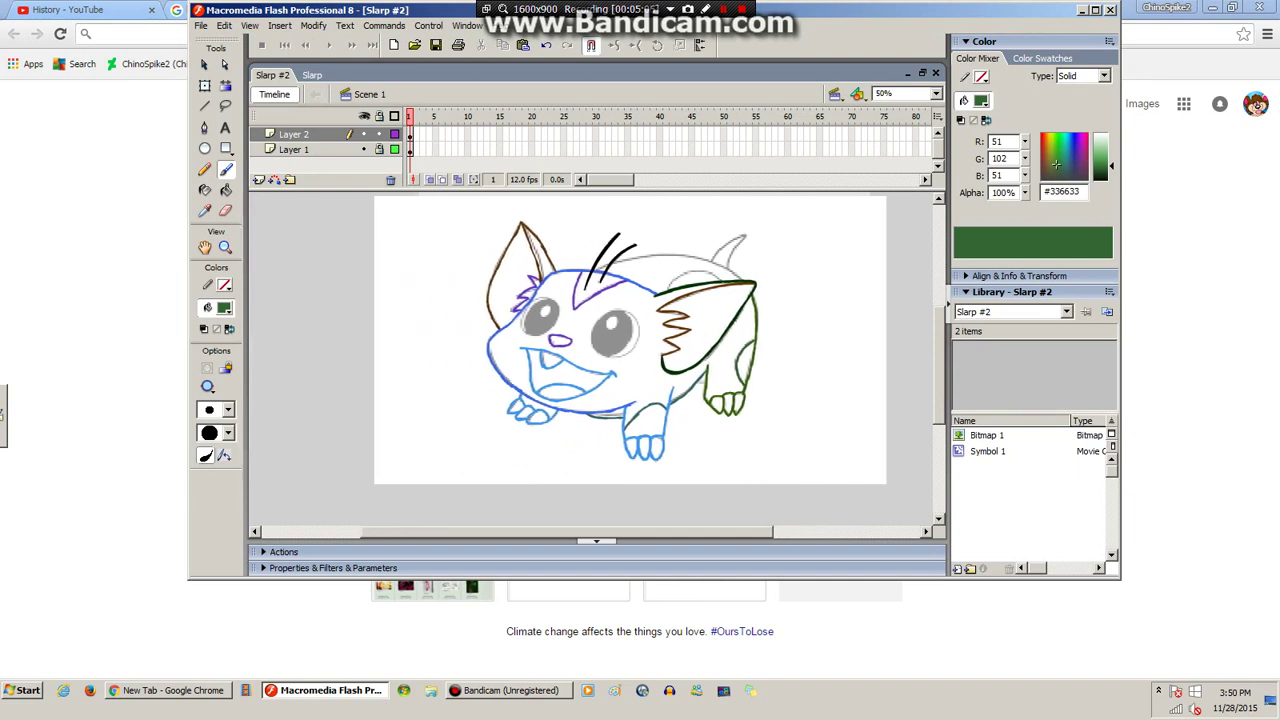
{"action": "left_click", "coordinate": [364, 149]}
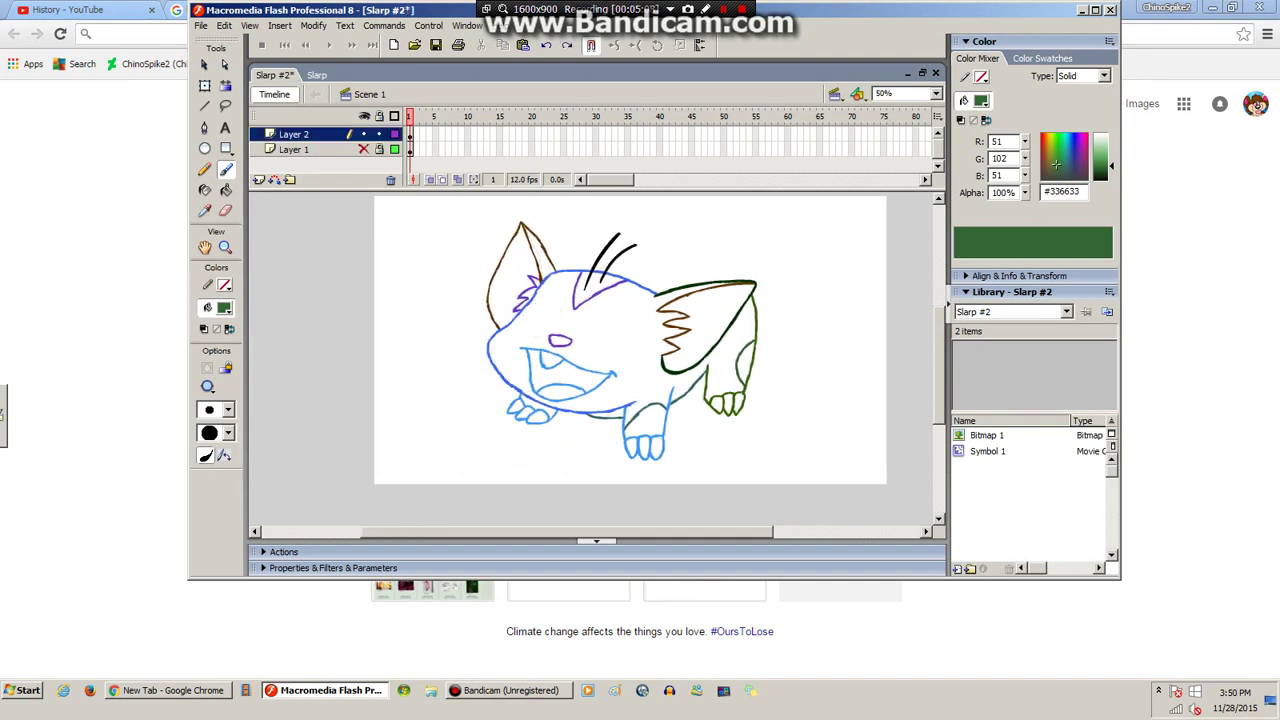
{"action": "left_click", "coordinate": [364, 149]}
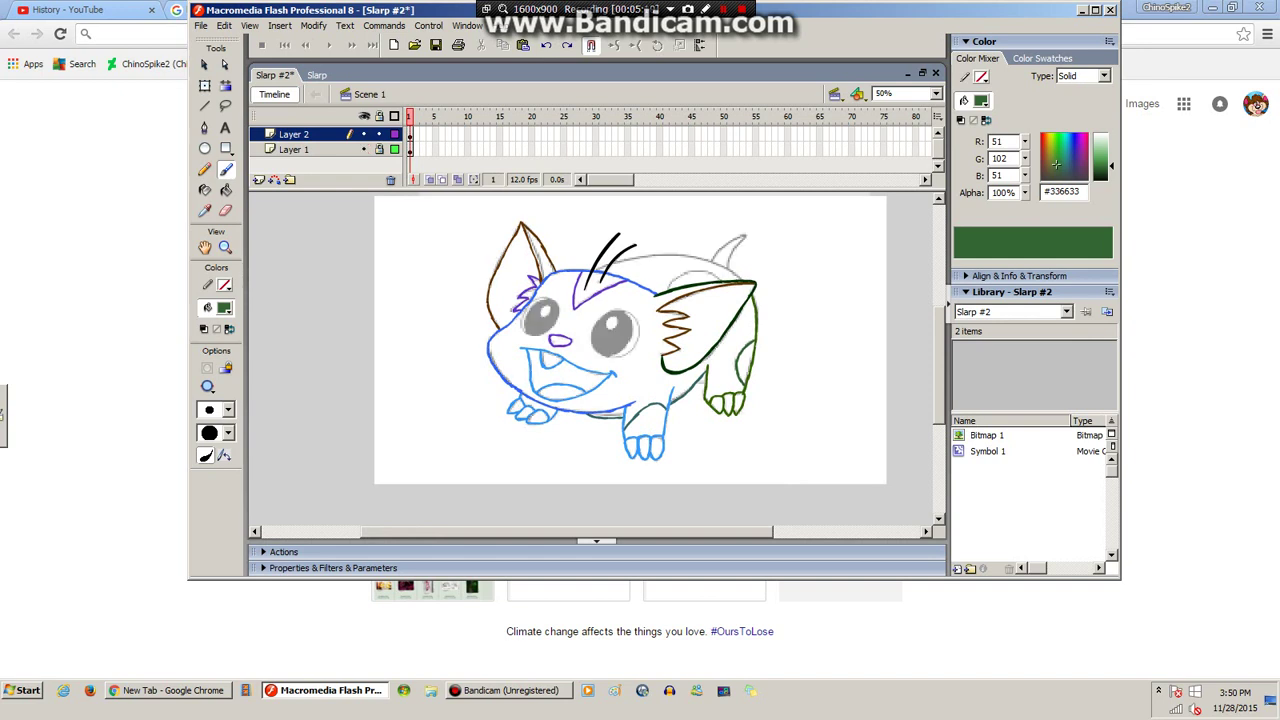
At 200% zoom, trace the creature's back in #336633 from the ear tip to the head outline behind the hair strands.
{"action": "left_click", "coordinate": [936, 93]}
{"action": "left_click", "coordinate": [908, 167]}
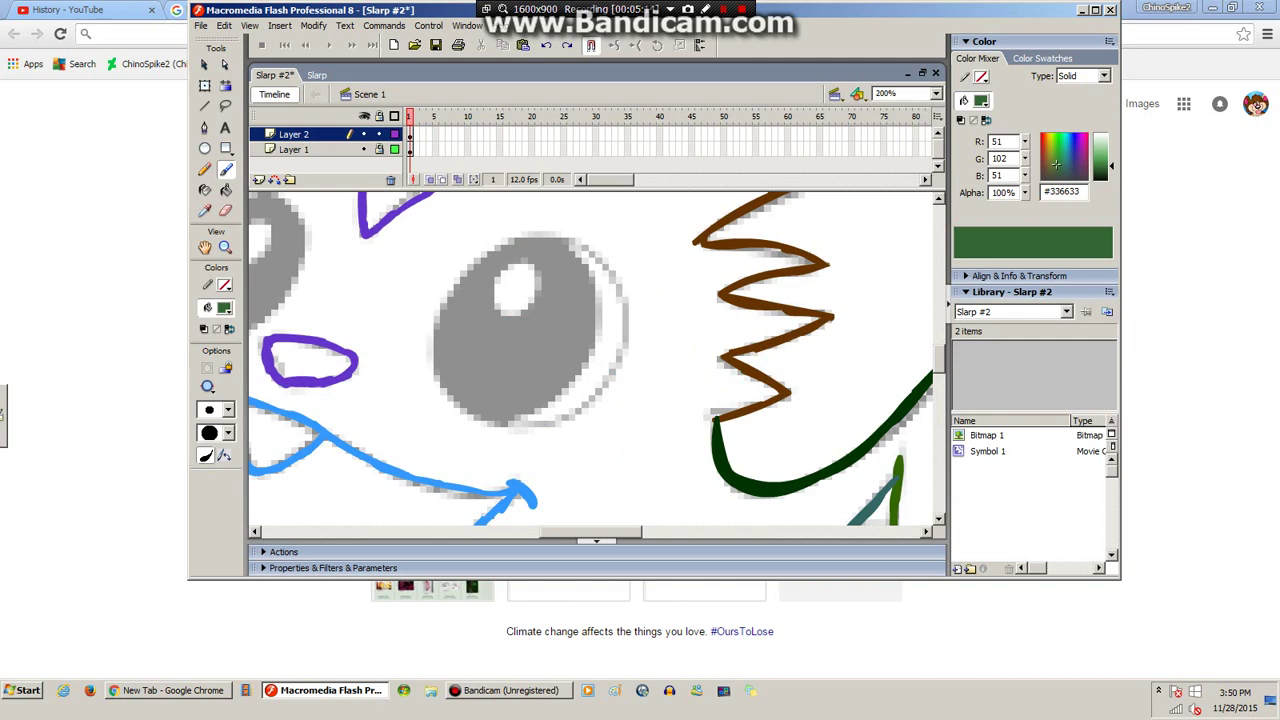
{"action": "mouse_move", "coordinate": [939, 358]}
{"action": "left_mouse_down"}
{"action": "mouse_move", "coordinate": [939, 319]}
{"action": "mouse_move", "coordinate": [939, 333]}
{"action": "left_mouse_up"}
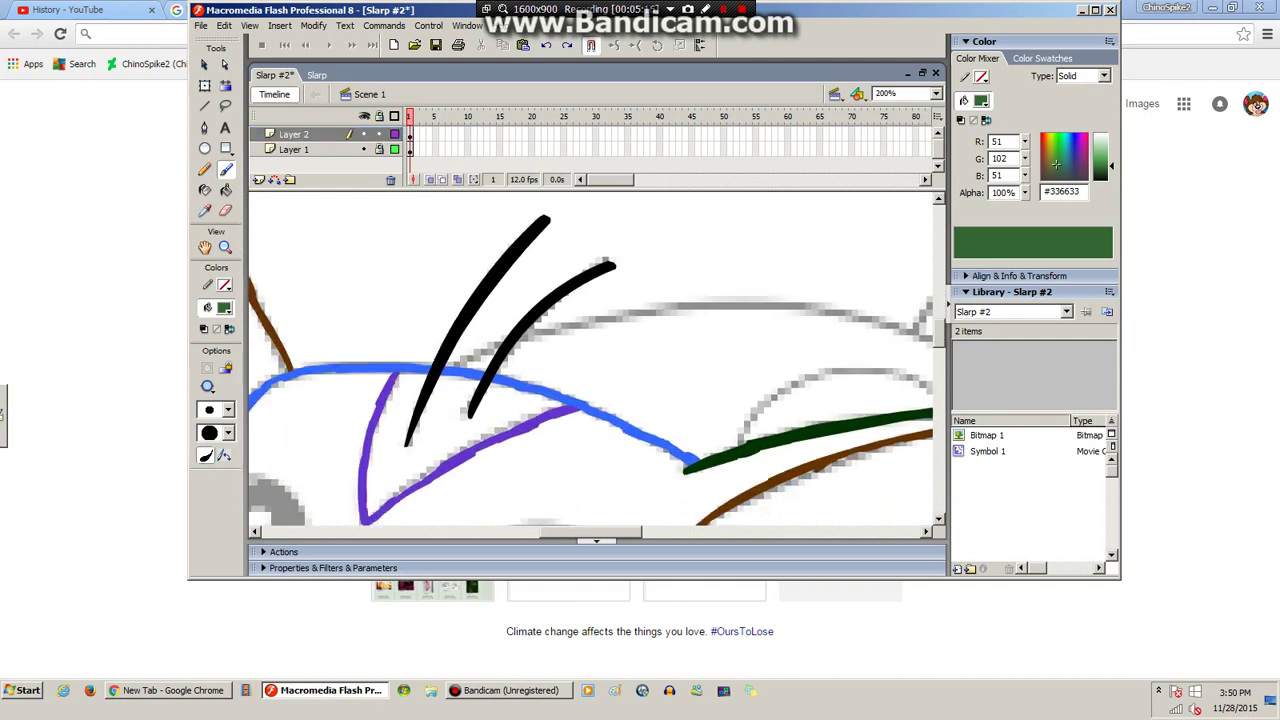
{"action": "left_click_drag", "start_coordinate": [591, 532], "coordinate": [618, 532]}
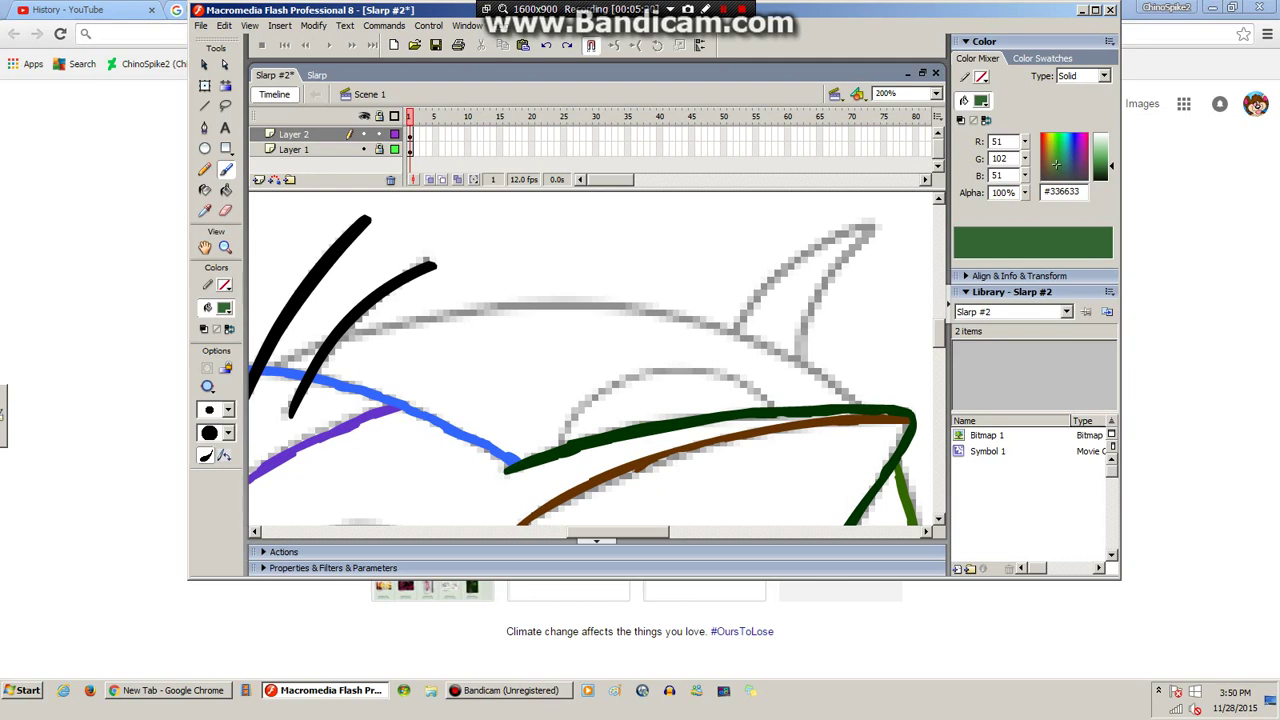
{"action": "mouse_move", "coordinate": [860, 408]}
{"action": "left_mouse_down"}
{"action": "mouse_move", "coordinate": [704, 328]}
{"action": "mouse_move", "coordinate": [576, 311]}
{"action": "mouse_move", "coordinate": [330, 325]}
{"action": "mouse_move", "coordinate": [262, 366]}
{"action": "left_mouse_up"}
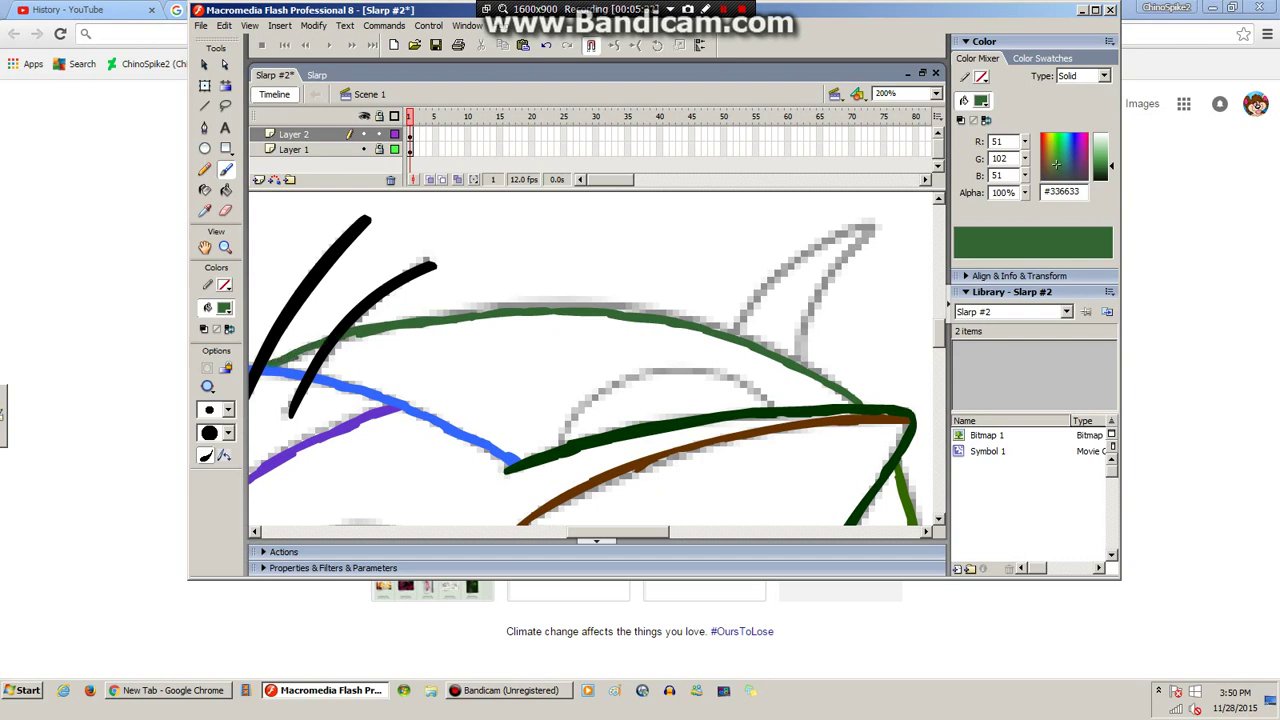
Set the brush fill to #6600FF, trace the curved patch on the back above the ear, and save the drawing.
{"action": "left_click", "coordinate": [225, 308]}
{"action": "left_click", "coordinate": [376, 404]}
{"action": "mouse_move", "coordinate": [778, 411]}
{"action": "left_mouse_down"}
{"action": "mouse_move", "coordinate": [675, 365]}
{"action": "mouse_move", "coordinate": [625, 380]}
{"action": "mouse_move", "coordinate": [558, 440]}
{"action": "left_mouse_up"}
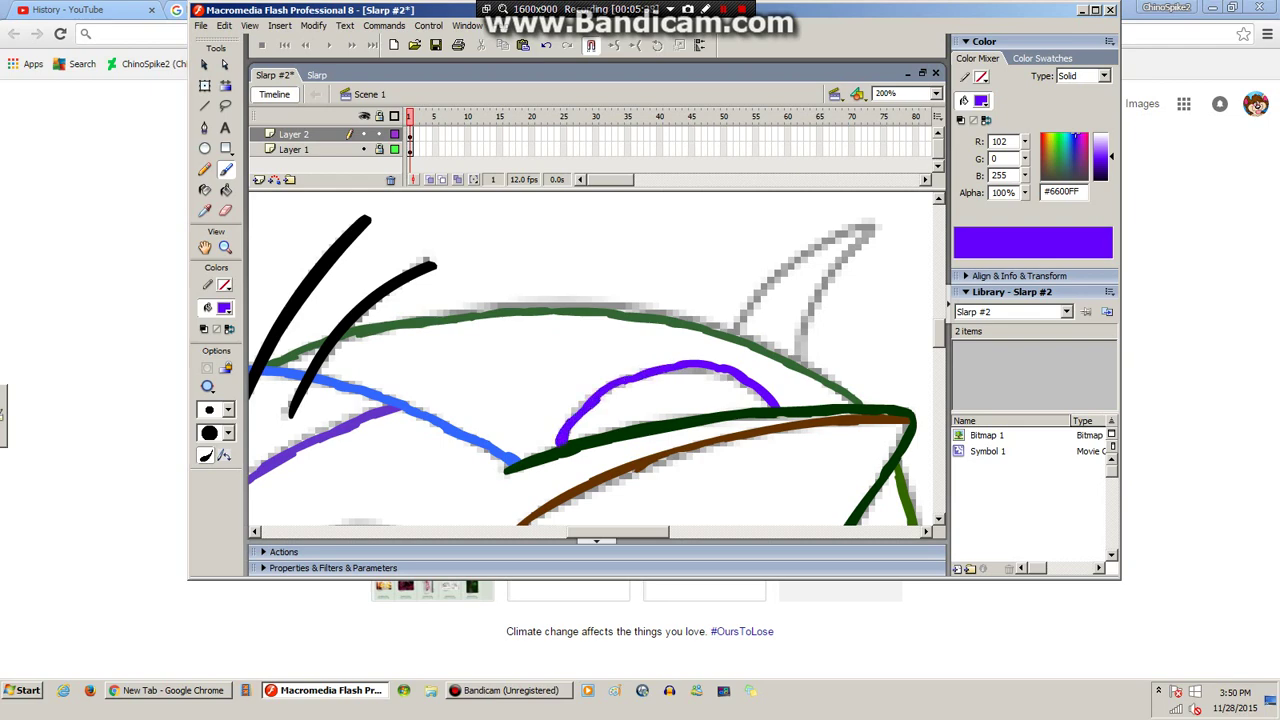
{"action": "key", "text": "ctrl+s"}
Select the purple arc on the back, apply Smooth twice, and deselect it.
{"action": "key", "text": "v"}
{"action": "left_click", "coordinate": [600, 395]}
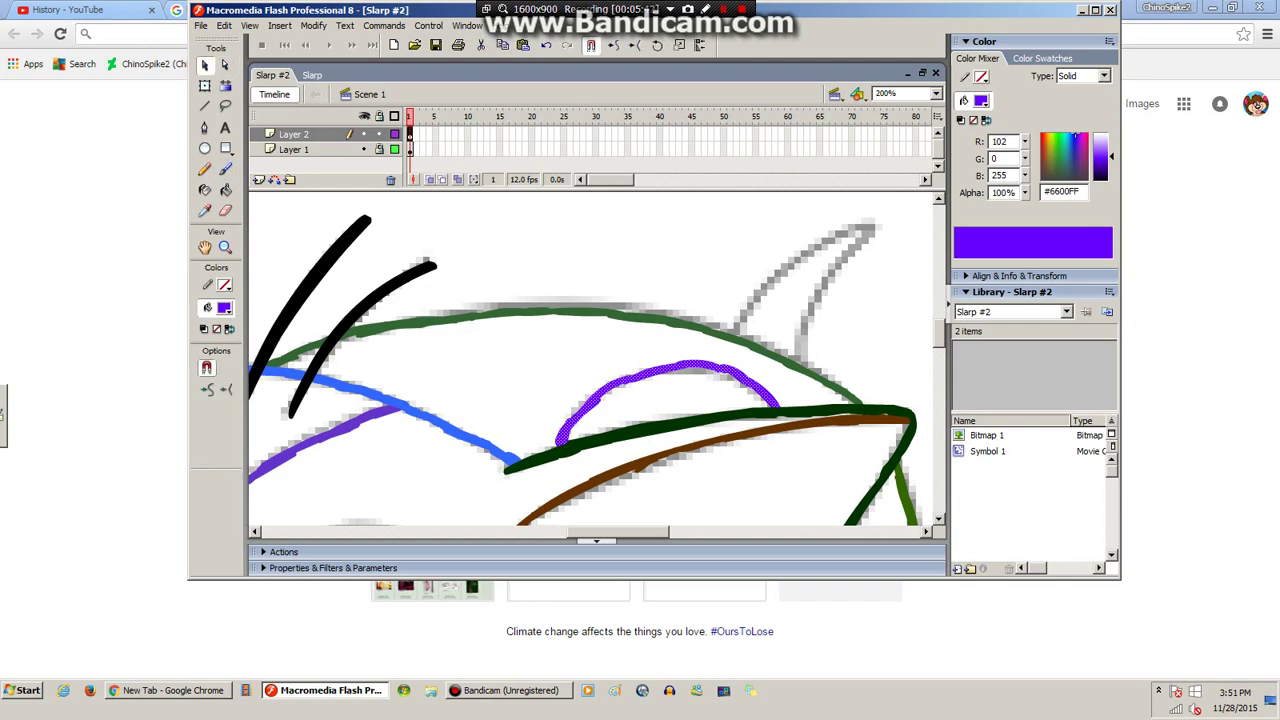
{"action": "left_click", "coordinate": [614, 45]}
{"action": "left_click", "coordinate": [614, 45]}
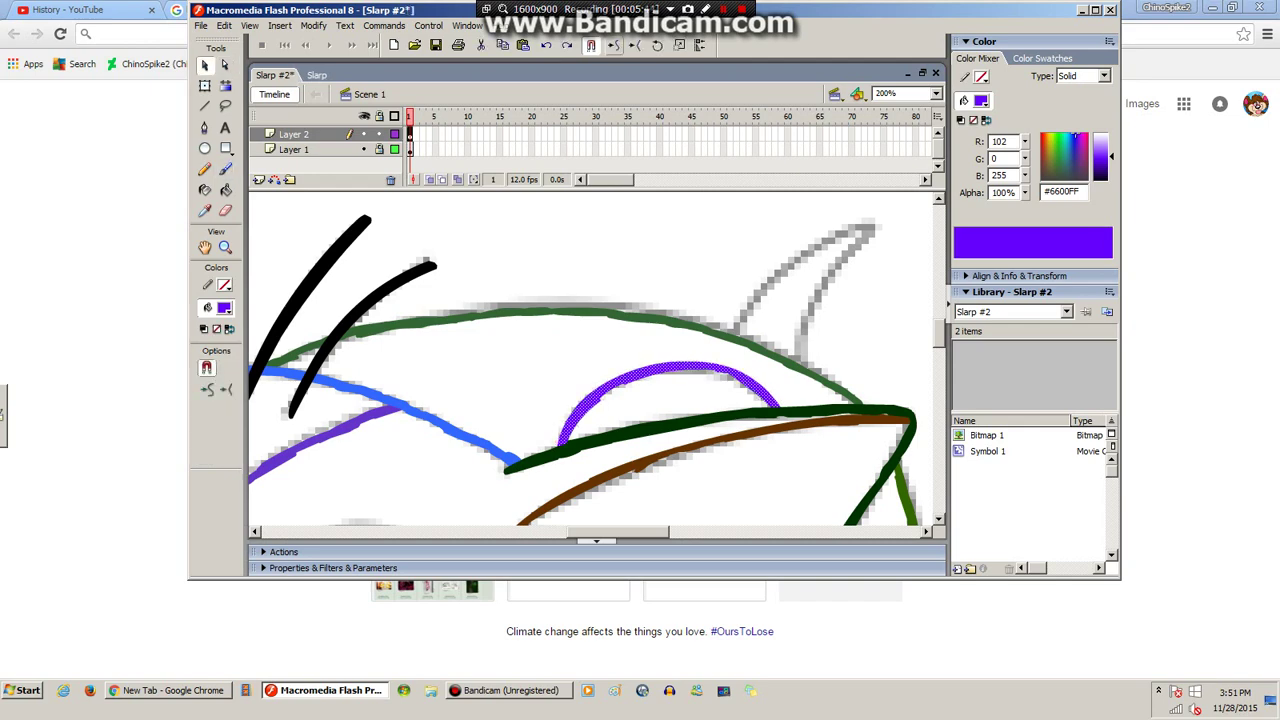
{"action": "left_click", "coordinate": [667, 244]}
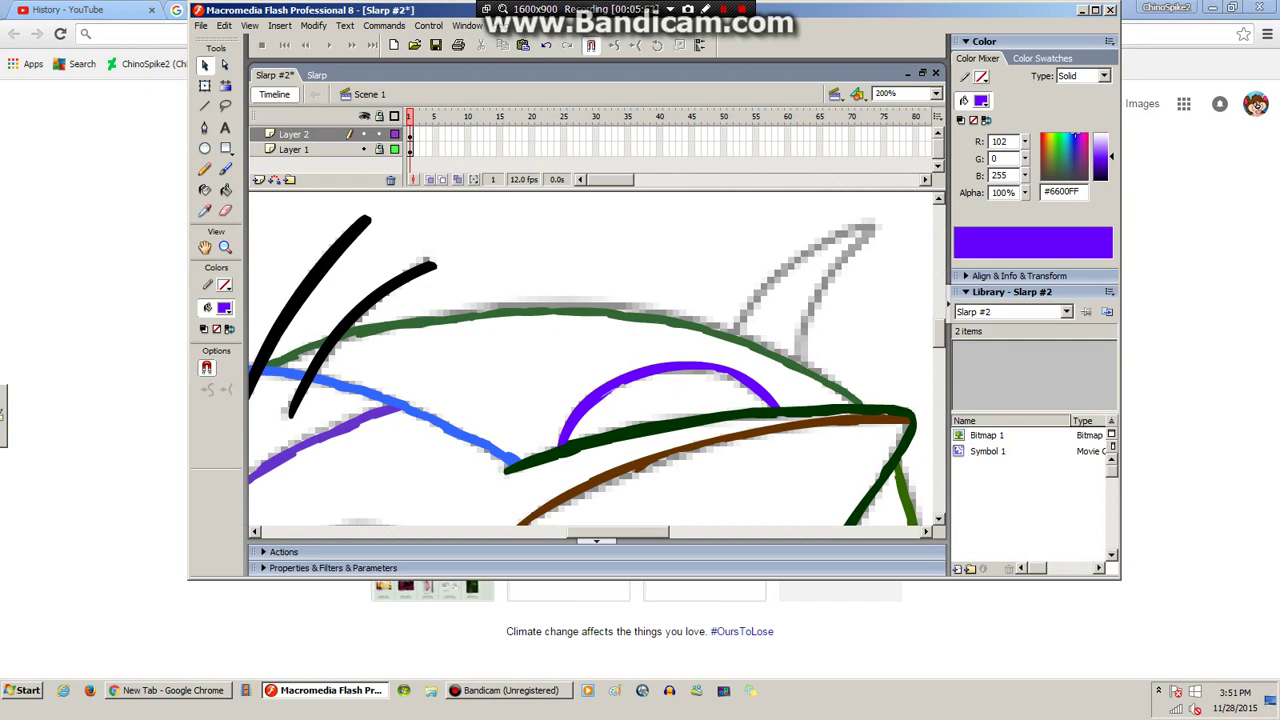
Trace the pointed tail above the back with the Brush in #6600FF.
{"action": "left_click", "coordinate": [226, 169]}
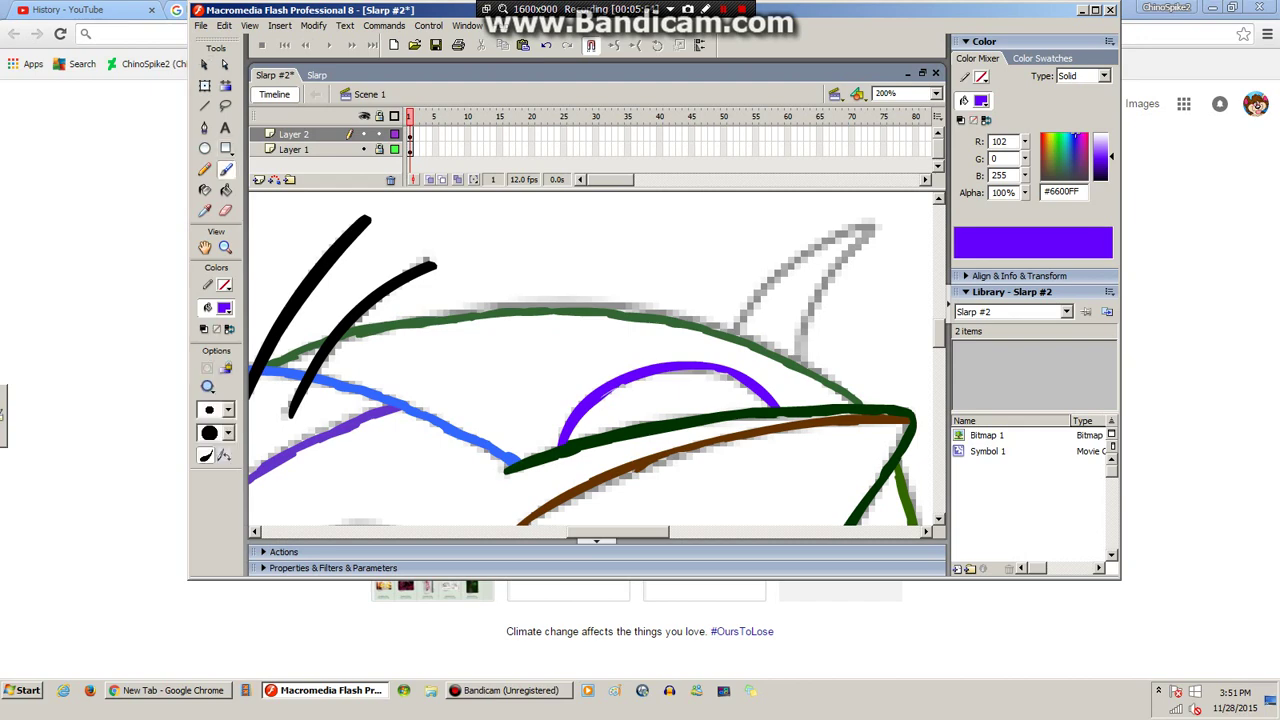
{"action": "mouse_move", "coordinate": [730, 334]}
{"action": "left_mouse_down"}
{"action": "mouse_move", "coordinate": [804, 260]}
{"action": "mouse_move", "coordinate": [877, 228]}
{"action": "mouse_move", "coordinate": [839, 243]}
{"action": "mouse_move", "coordinate": [796, 361]}
{"action": "left_mouse_up"}
Trace the outlines of both eyes in #6600FF, checking them with Layer 1 hidden and touching up the right eye's lower edge.
{"action": "scroll", "coordinate": [592, 358], "scroll_direction": "down", "scroll_amount": 6}
{"action": "scroll", "coordinate": [592, 358], "scroll_direction": "up", "scroll_amount": 2}
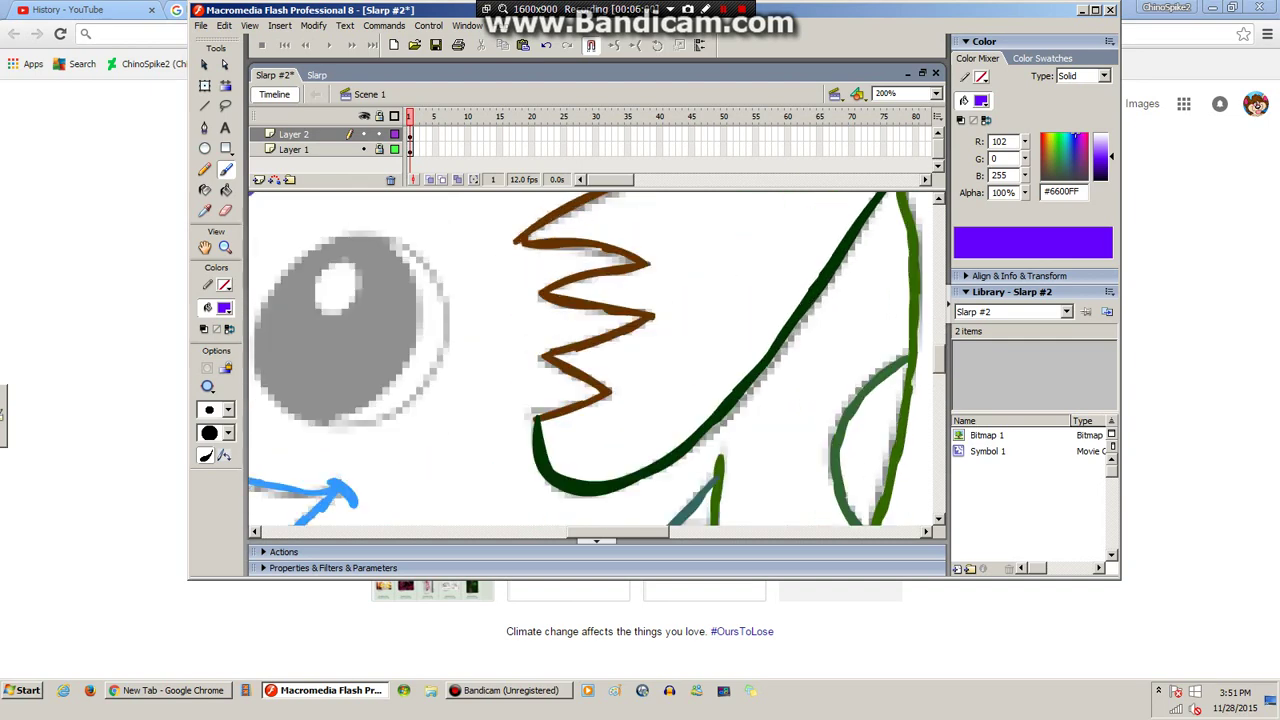
{"action": "left_click_drag", "start_coordinate": [618, 532], "coordinate": [567, 532]}
{"action": "scroll", "coordinate": [592, 358], "scroll_direction": "up", "scroll_amount": 1}
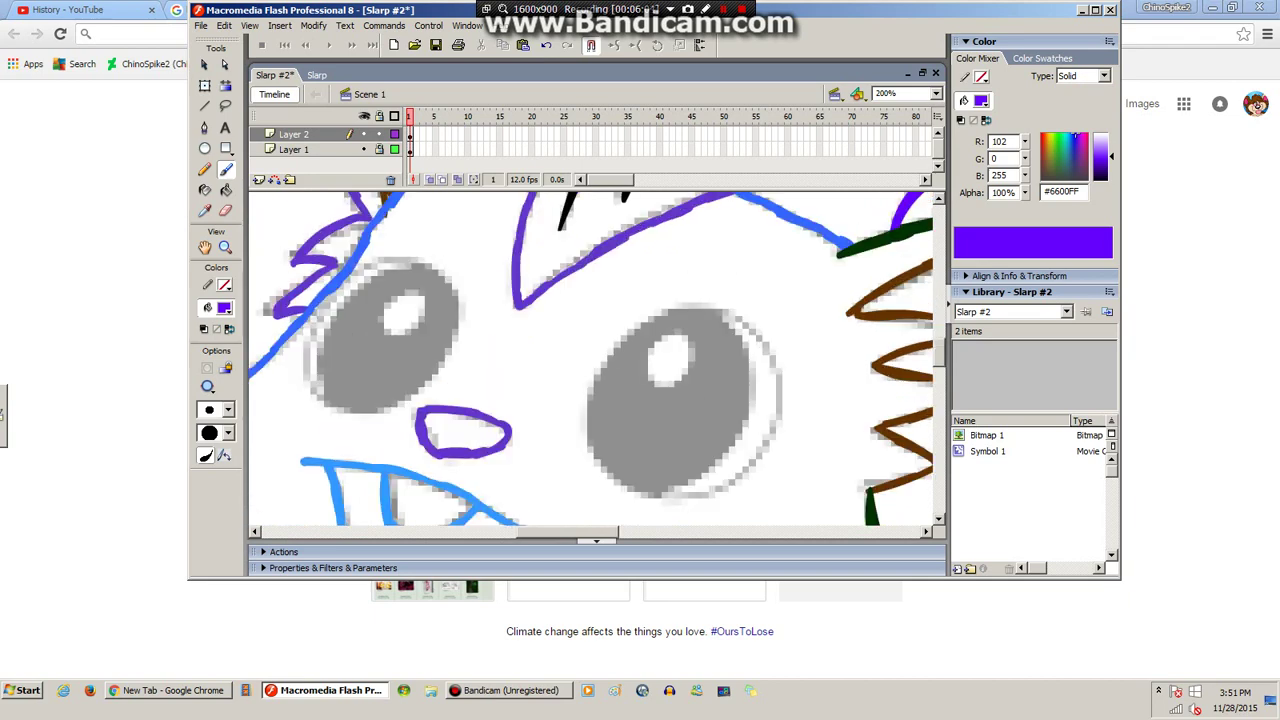
{"action": "mouse_move", "coordinate": [326, 294]}
{"action": "left_mouse_down"}
{"action": "mouse_move", "coordinate": [304, 369]}
{"action": "mouse_move", "coordinate": [312, 404]}
{"action": "mouse_move", "coordinate": [376, 412]}
{"action": "mouse_move", "coordinate": [444, 368]}
{"action": "mouse_move", "coordinate": [458, 334]}
{"action": "mouse_move", "coordinate": [436, 264]}
{"action": "mouse_move", "coordinate": [404, 252]}
{"action": "mouse_move", "coordinate": [354, 266]}
{"action": "mouse_move", "coordinate": [332, 292]}
{"action": "left_mouse_up"}
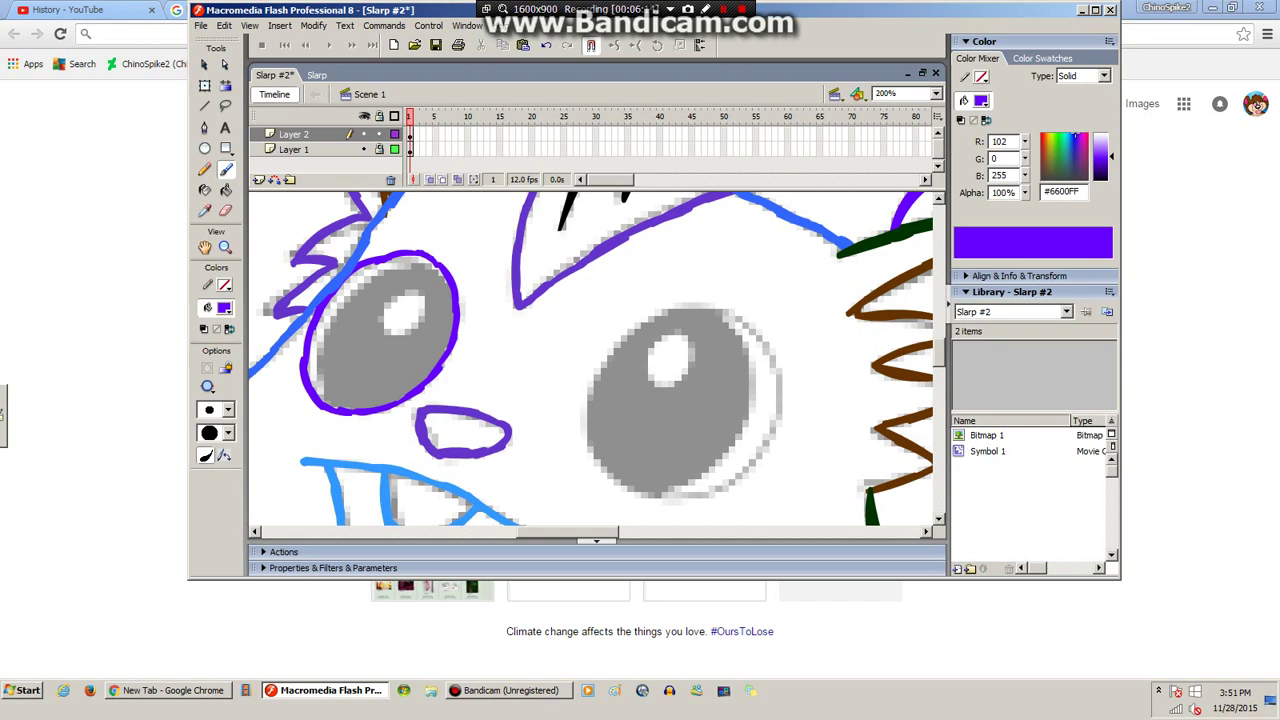
{"action": "mouse_move", "coordinate": [626, 311]}
{"action": "left_mouse_down"}
{"action": "mouse_move", "coordinate": [590, 370]}
{"action": "mouse_move", "coordinate": [581, 428]}
{"action": "mouse_move", "coordinate": [600, 478]}
{"action": "mouse_move", "coordinate": [658, 497]}
{"action": "mouse_move", "coordinate": [716, 484]}
{"action": "mouse_move", "coordinate": [750, 433]}
{"action": "mouse_move", "coordinate": [757, 356]}
{"action": "mouse_move", "coordinate": [740, 324]}
{"action": "mouse_move", "coordinate": [694, 298]}
{"action": "mouse_move", "coordinate": [624, 304]}
{"action": "mouse_move", "coordinate": [610, 322]}
{"action": "left_mouse_up"}
{"action": "left_click", "coordinate": [364, 149]}
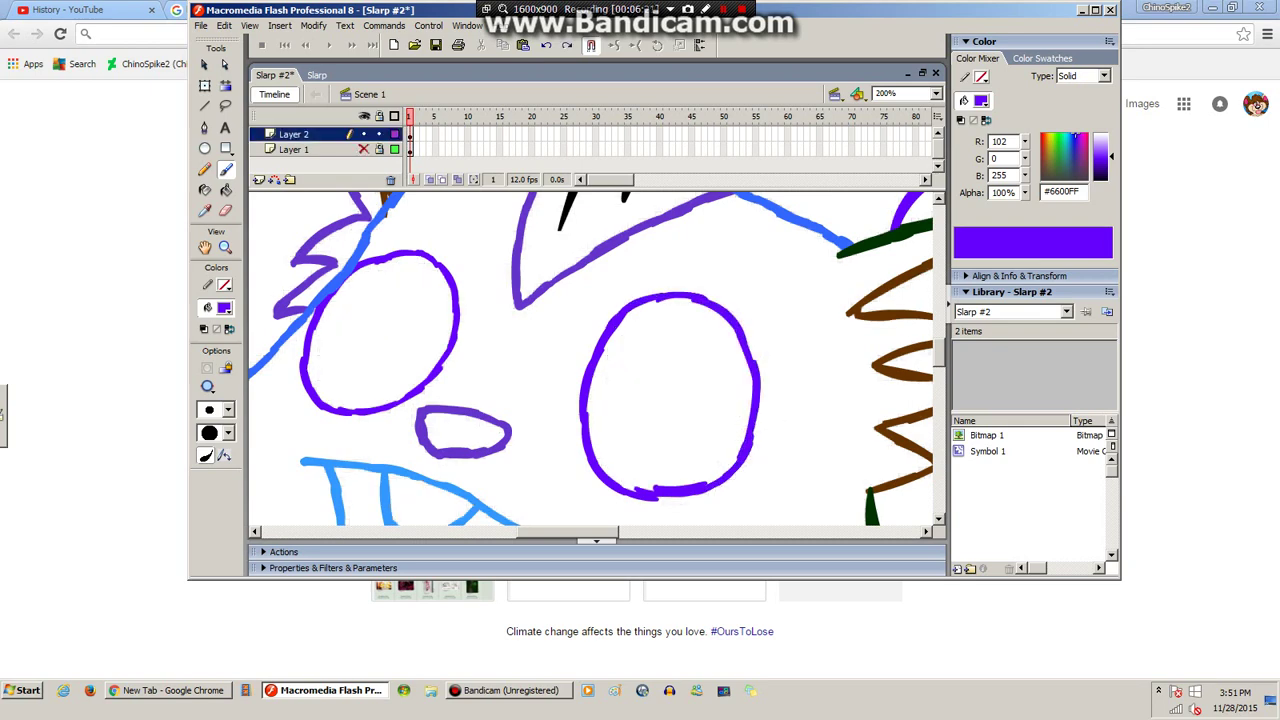
{"action": "left_click", "coordinate": [364, 149]}
{"action": "left_click_drag", "start_coordinate": [652, 495], "coordinate": [682, 496]}
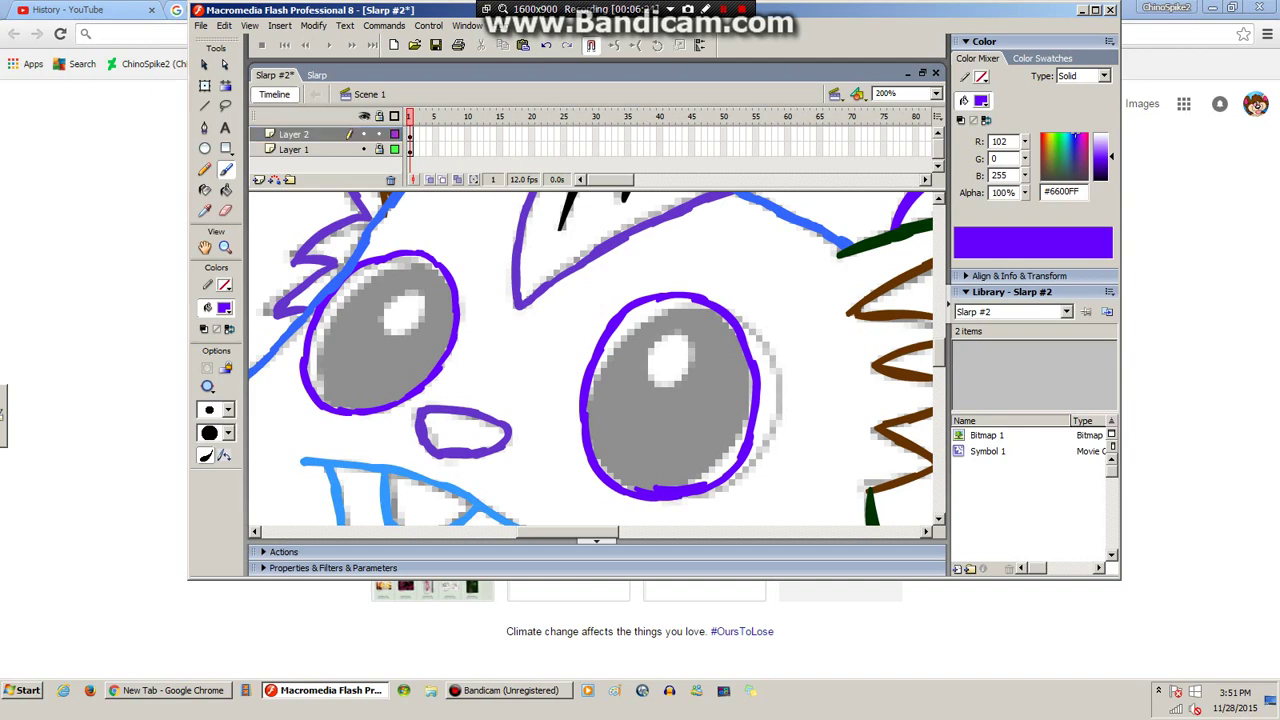
Preview the drawing with Test Movie, close it, and erase the excess paint inside the right eye's lower edge.
{"action": "key", "text": "ctrl+Return"}
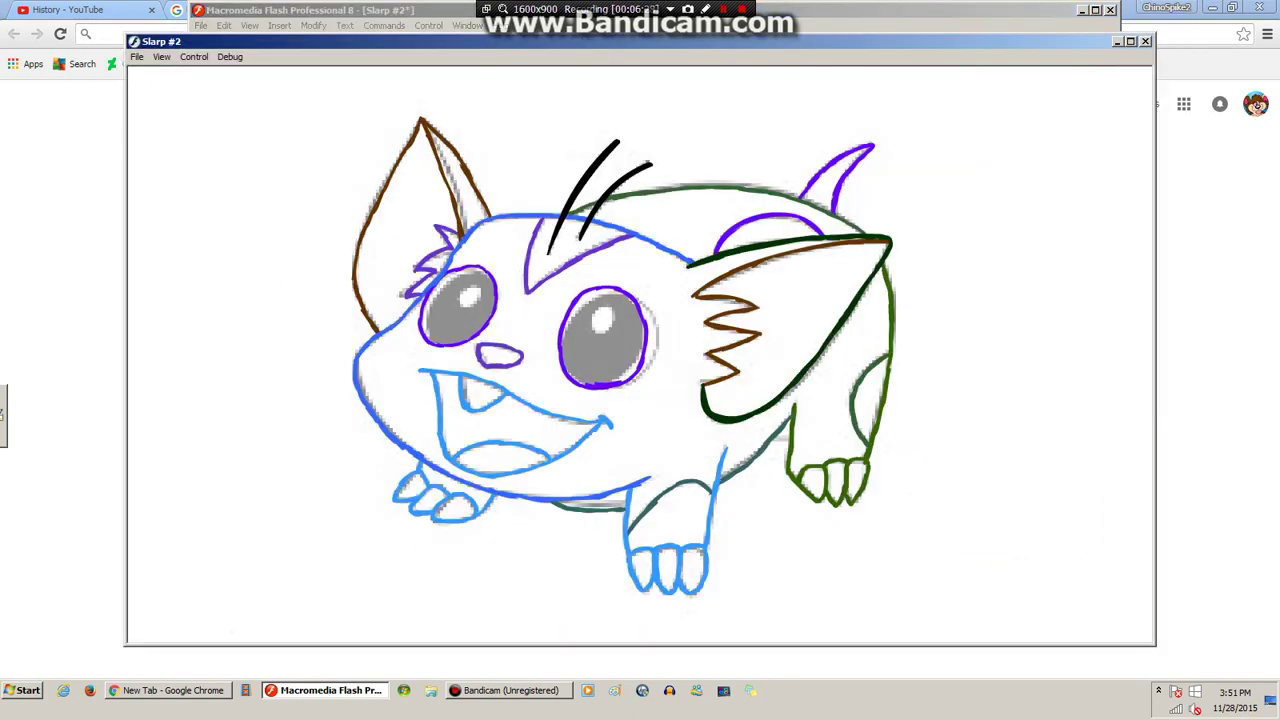
{"action": "left_click", "coordinate": [1145, 41]}
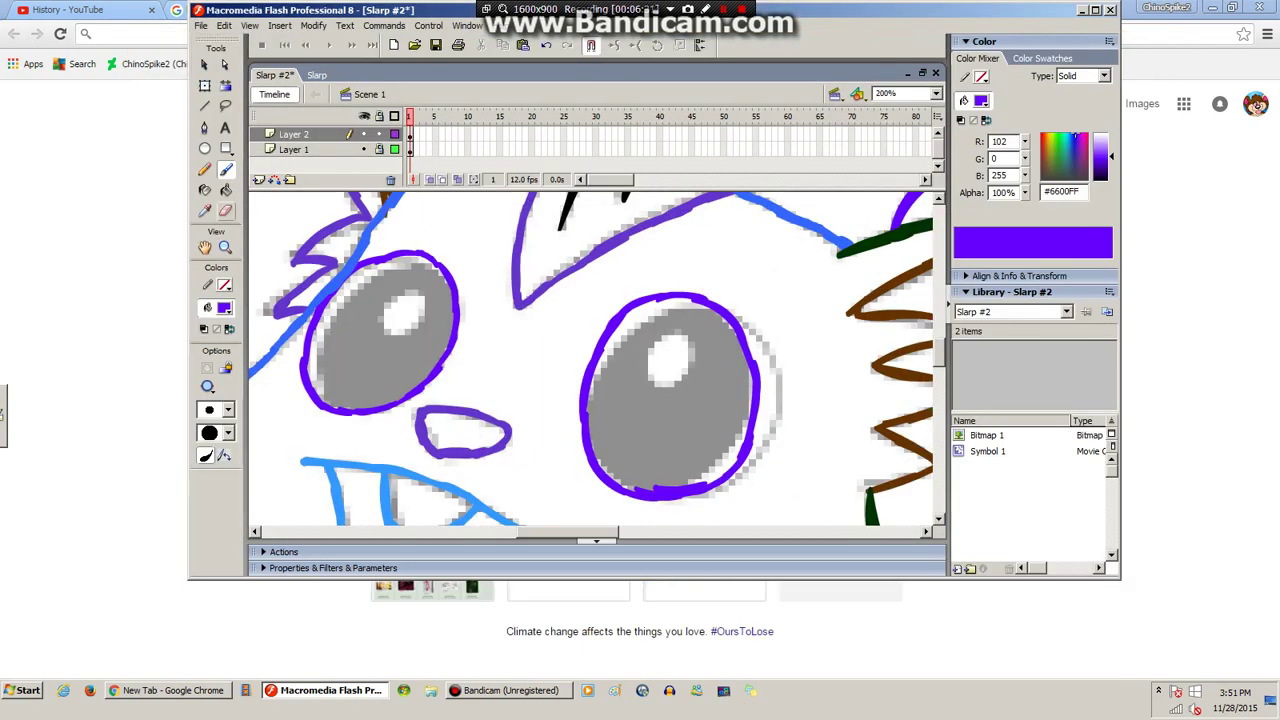
{"action": "left_click", "coordinate": [225, 210]}
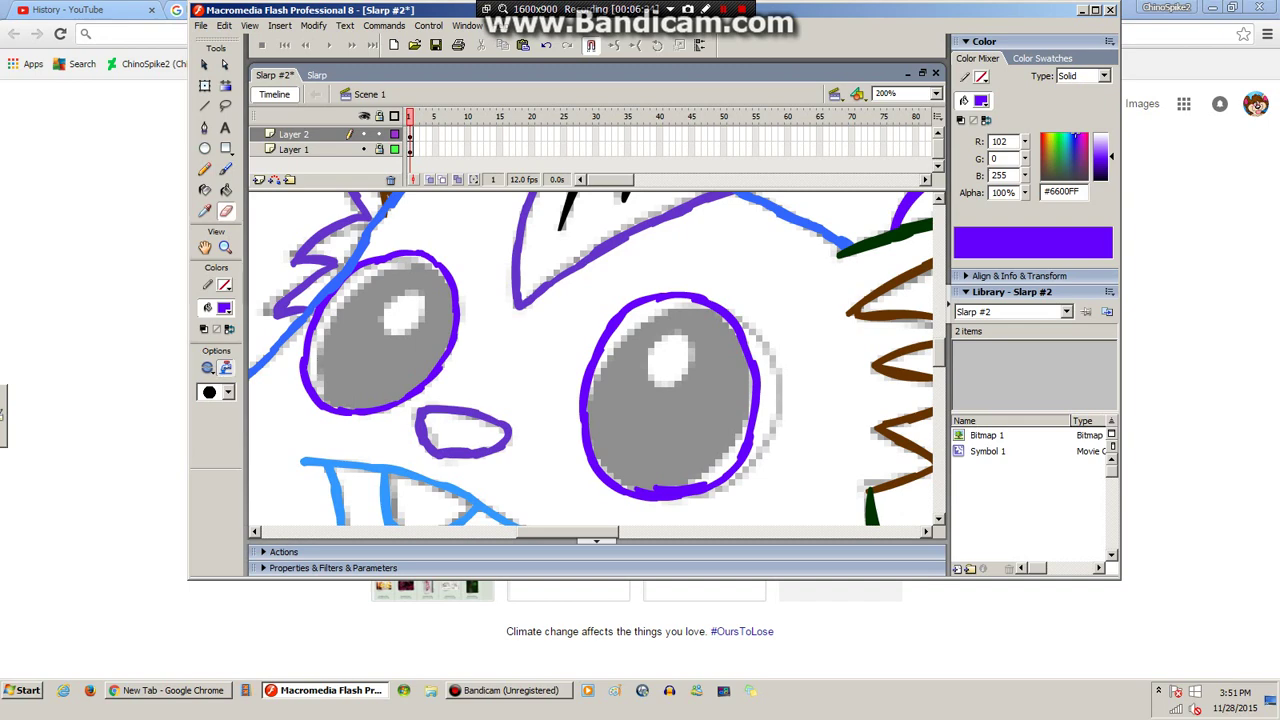
{"action": "mouse_move", "coordinate": [633, 474]}
{"action": "left_mouse_down"}
{"action": "mouse_move", "coordinate": [697, 483]}
{"action": "mouse_move", "coordinate": [634, 484]}
{"action": "left_mouse_up"}
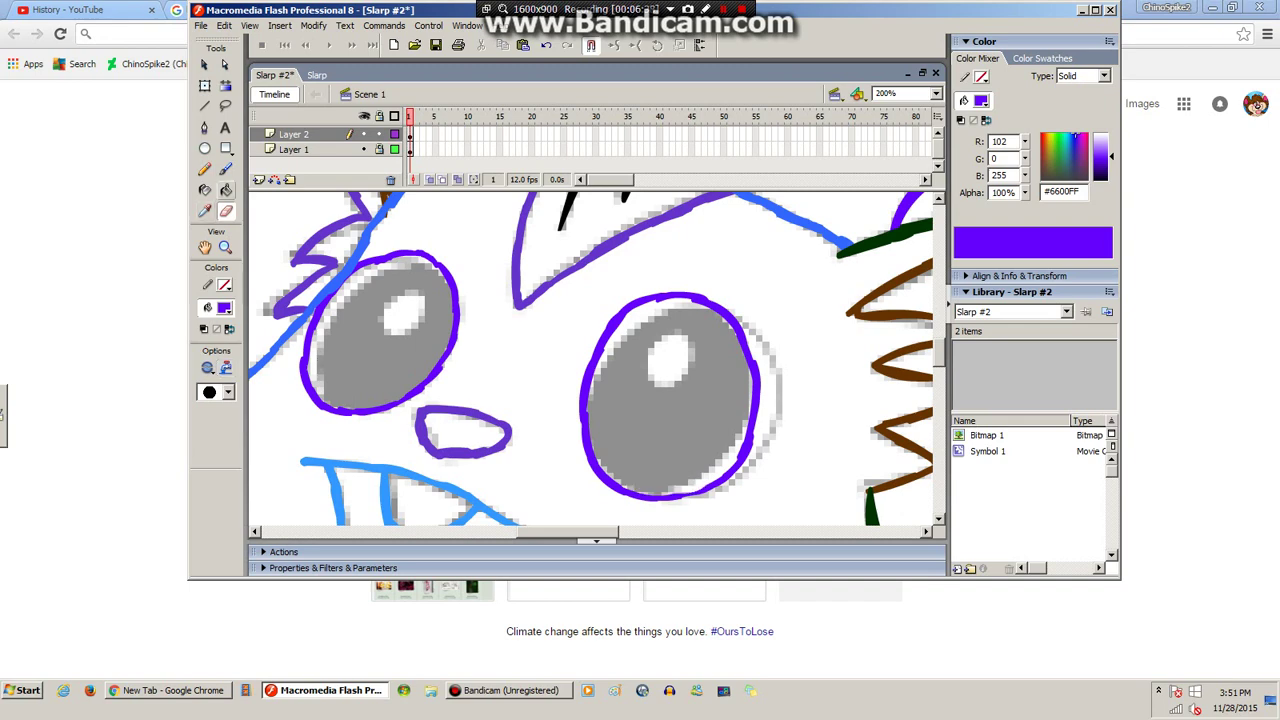
Paint a curved inner line and a small oval highlight inside each eye with the Brush in #6600FF.
{"action": "left_click", "coordinate": [225, 169]}
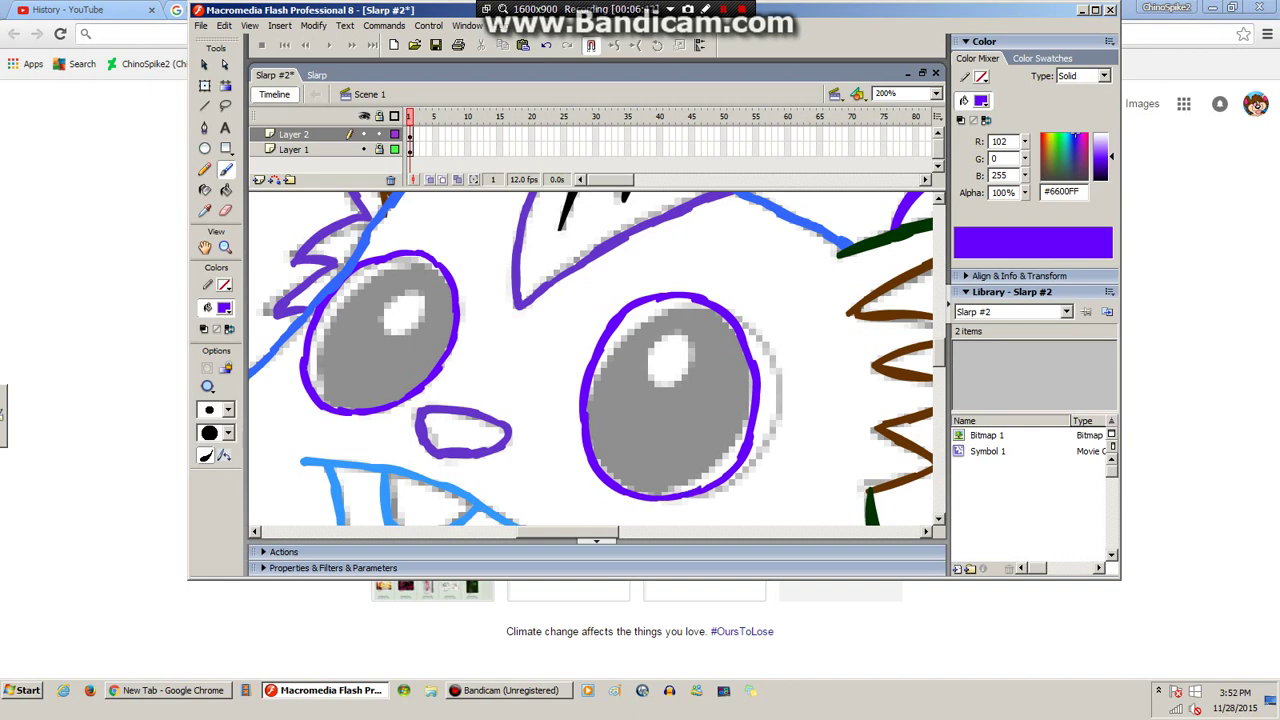
{"action": "mouse_move", "coordinate": [722, 316]}
{"action": "left_mouse_down"}
{"action": "mouse_move", "coordinate": [731, 400]}
{"action": "mouse_move", "coordinate": [688, 486]}
{"action": "mouse_move", "coordinate": [668, 496]}
{"action": "left_mouse_up"}
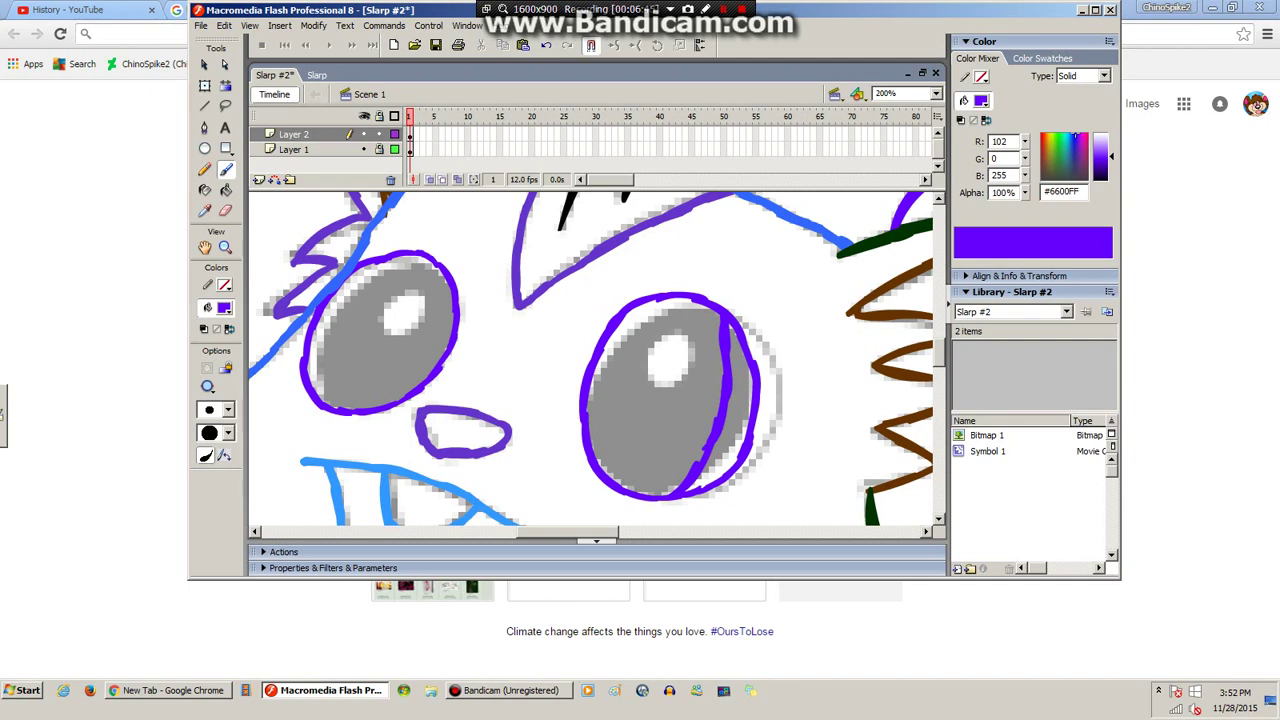
{"action": "mouse_move", "coordinate": [418, 256]}
{"action": "left_mouse_down"}
{"action": "mouse_move", "coordinate": [346, 316]}
{"action": "mouse_move", "coordinate": [330, 405]}
{"action": "left_mouse_up"}
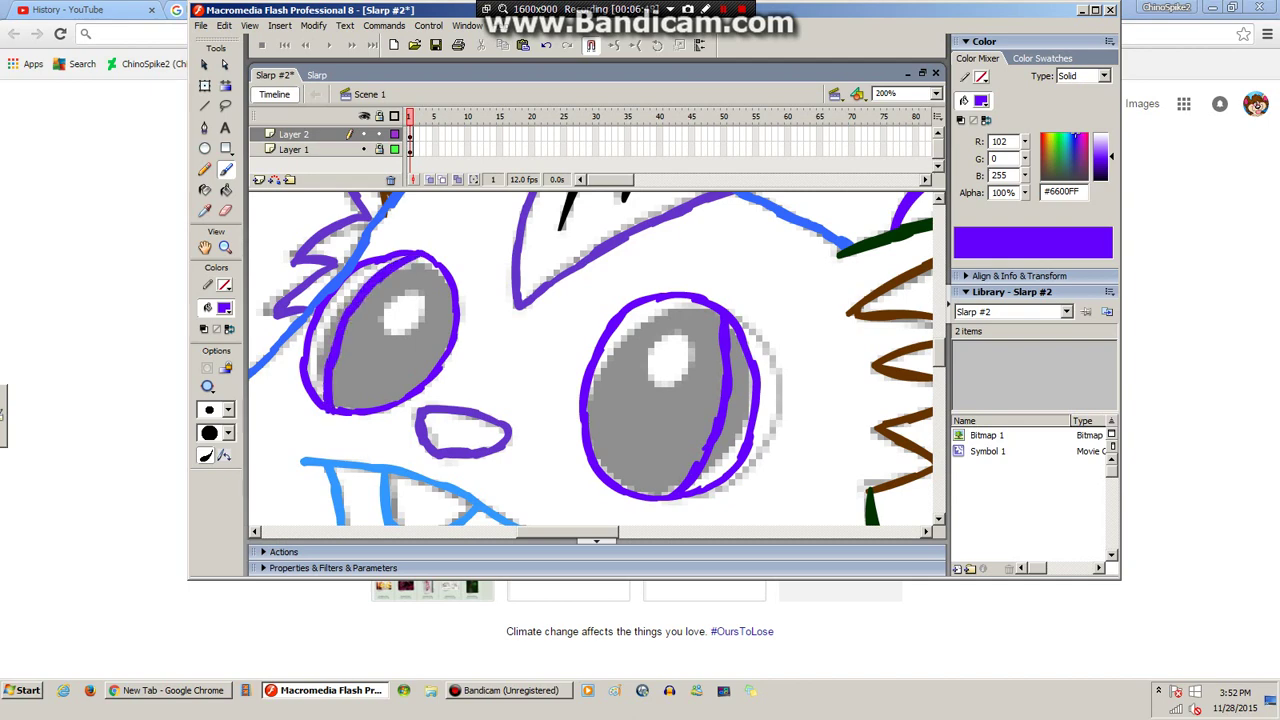
{"action": "left_click", "coordinate": [363, 149]}
{"action": "left_click", "coordinate": [364, 149]}
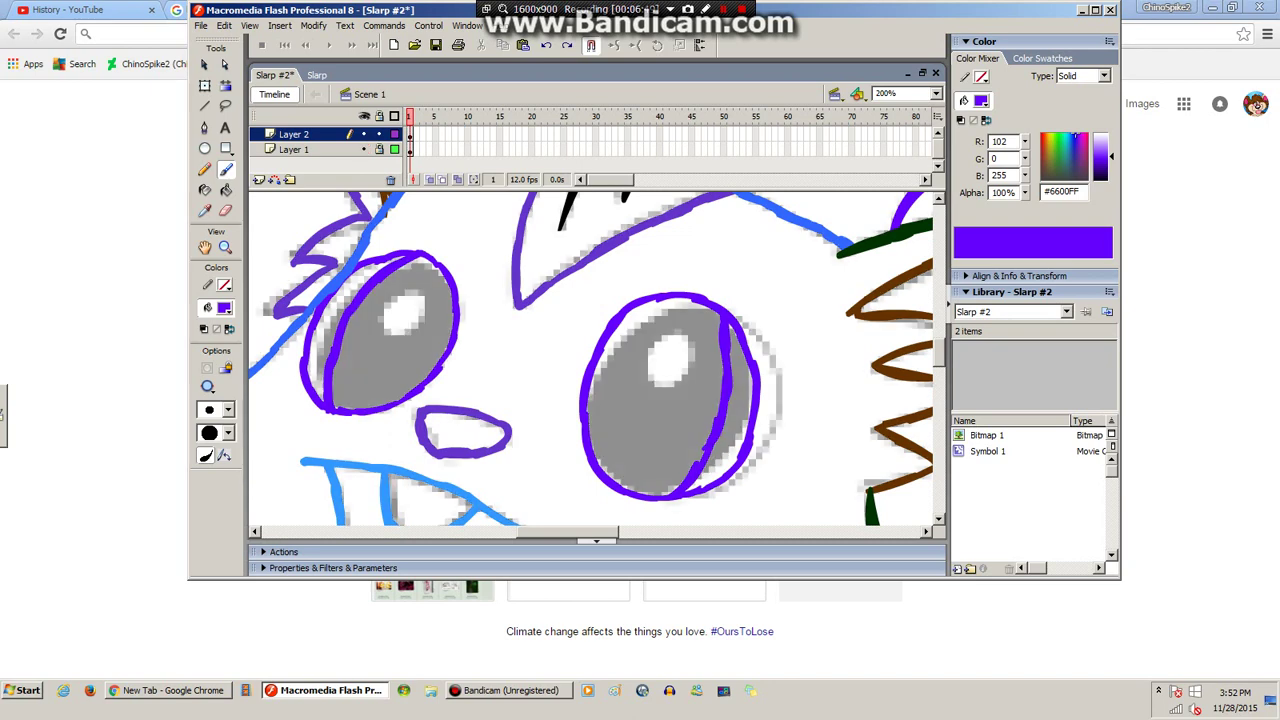
{"action": "mouse_move", "coordinate": [408, 286]}
{"action": "left_mouse_down"}
{"action": "mouse_move", "coordinate": [386, 320]}
{"action": "mouse_move", "coordinate": [388, 300]}
{"action": "left_mouse_up"}
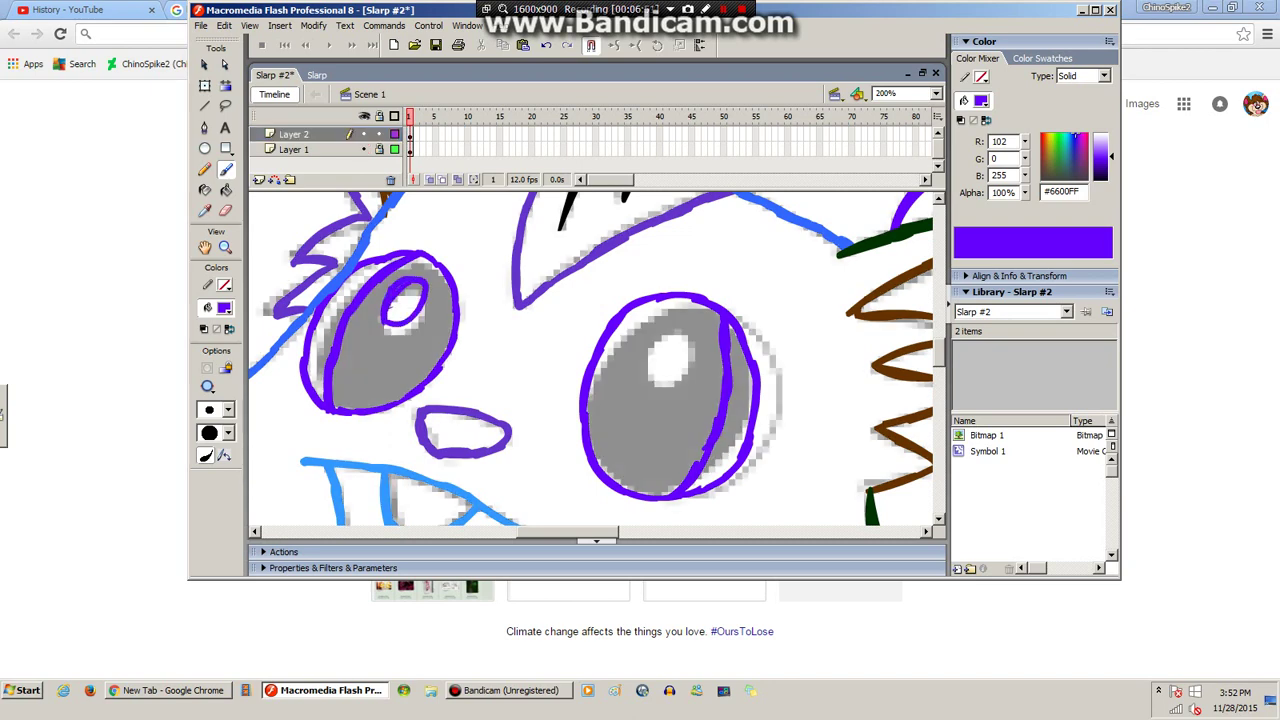
{"action": "mouse_move", "coordinate": [648, 324]}
{"action": "left_mouse_down"}
{"action": "mouse_move", "coordinate": [638, 376]}
{"action": "mouse_move", "coordinate": [642, 326]}
{"action": "left_mouse_up"}
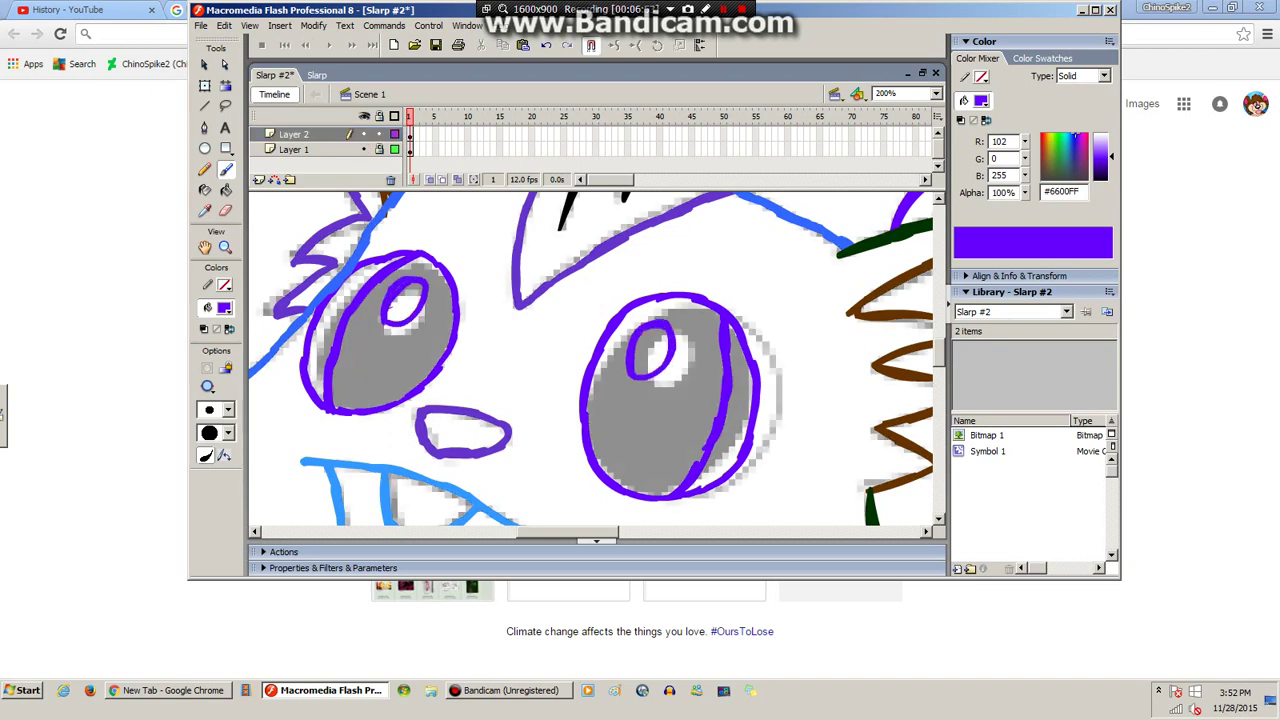
Check the eyes with Layer 1 hidden, preview the drawing with Test Movie, and show Layer 1 again.
{"action": "left_click", "coordinate": [363, 149]}
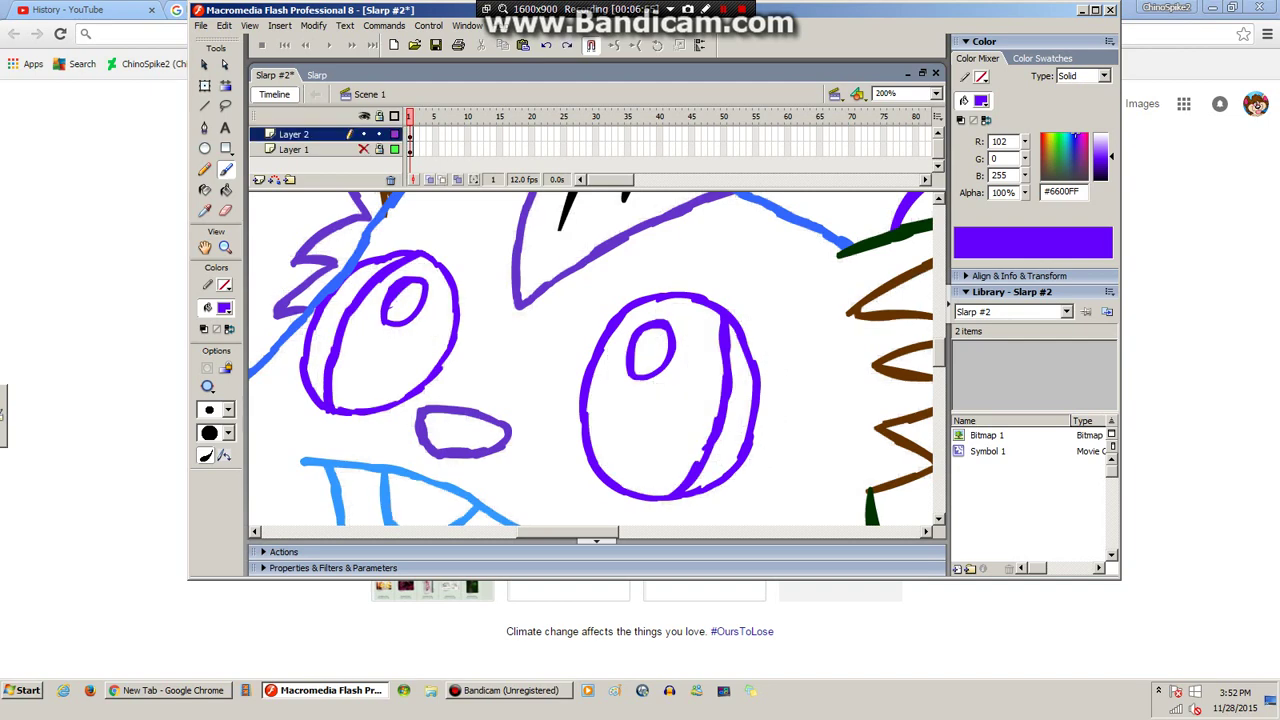
{"action": "key", "text": "ctrl+Return"}
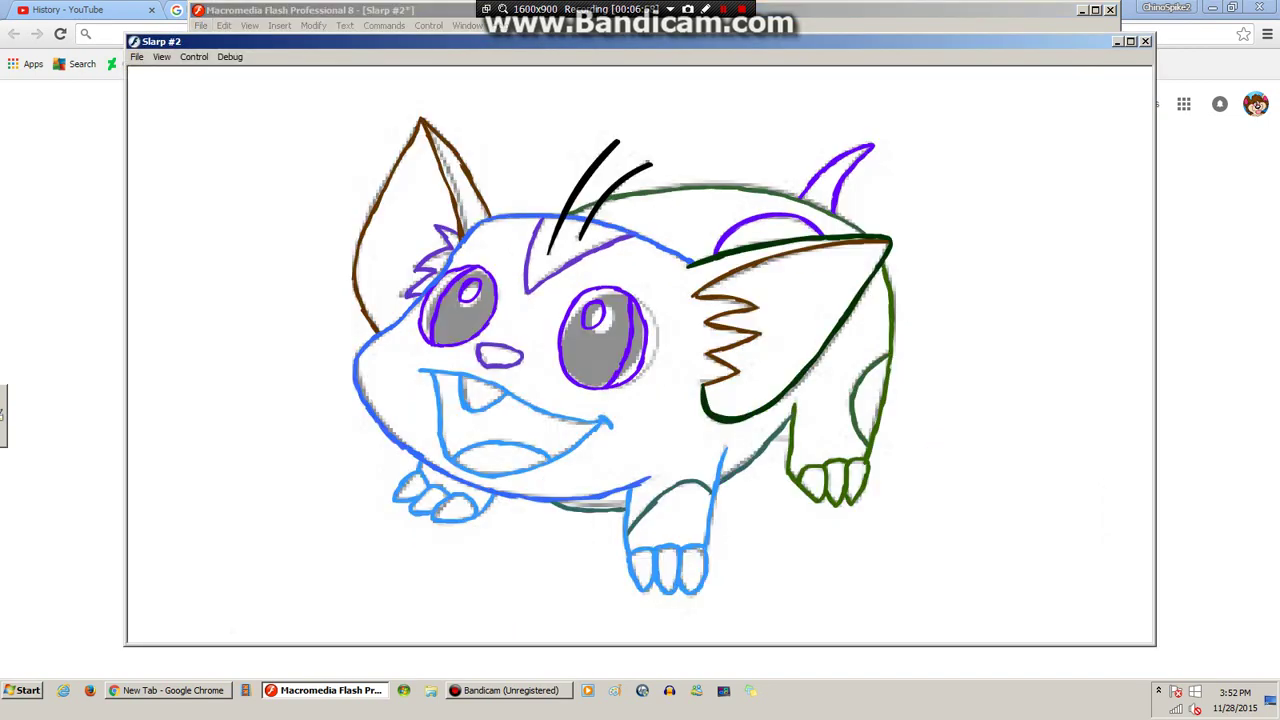
{"action": "key", "text": "ctrl+w"}
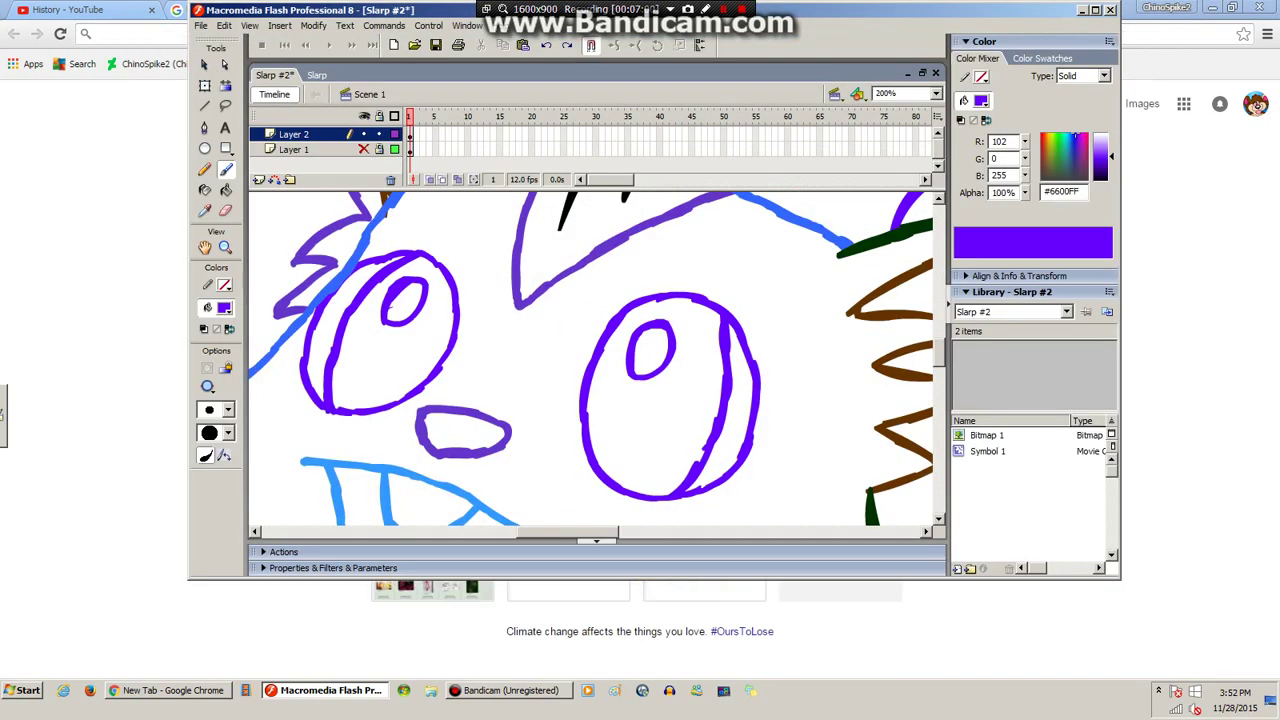
{"action": "left_click", "coordinate": [363, 149]}
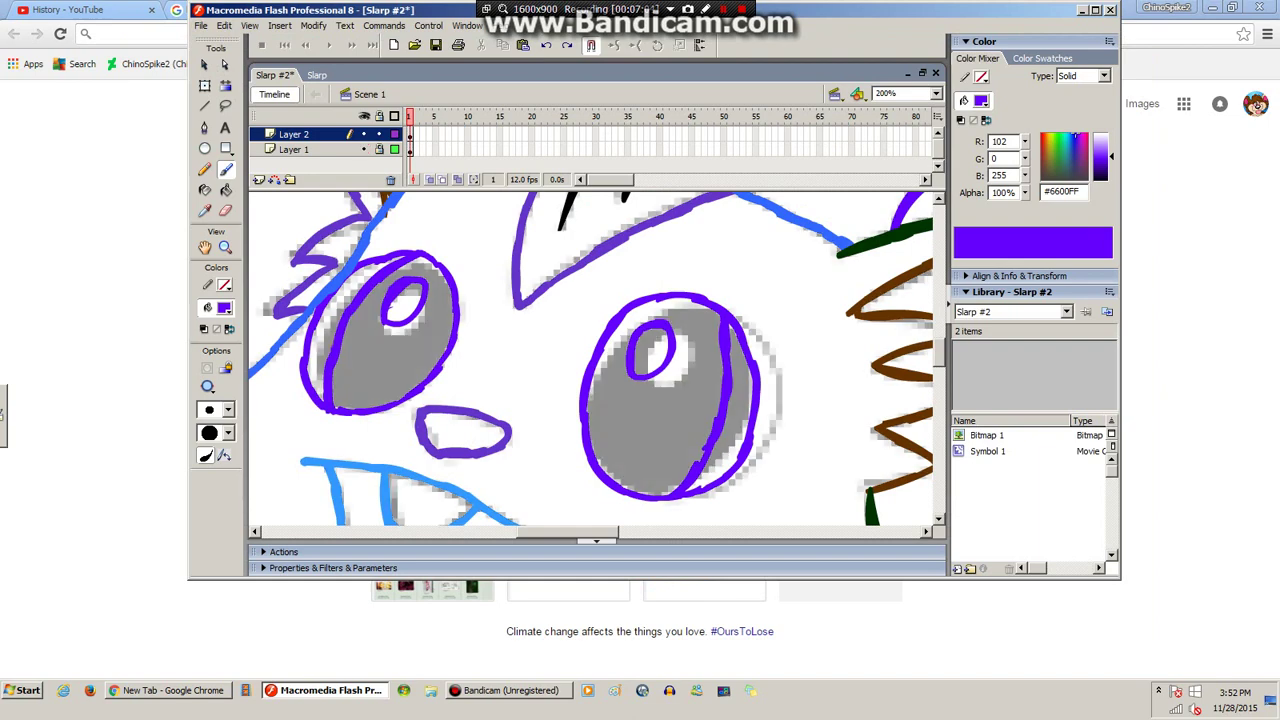
Try painting a brow arc above the right eye across the head outline, and undo the stroke.
{"action": "scroll", "coordinate": [700, 360], "scroll_direction": "up", "scroll_amount": 3}
{"action": "scroll", "coordinate": [700, 360], "scroll_direction": "down", "scroll_amount": 1}
{"action": "mouse_move", "coordinate": [796, 391]}
{"action": "left_mouse_down"}
{"action": "mouse_move", "coordinate": [719, 341]}
{"action": "mouse_move", "coordinate": [691, 372]}
{"action": "left_mouse_up"}
{"action": "scroll", "coordinate": [691, 372], "scroll_direction": "down", "scroll_amount": 1}
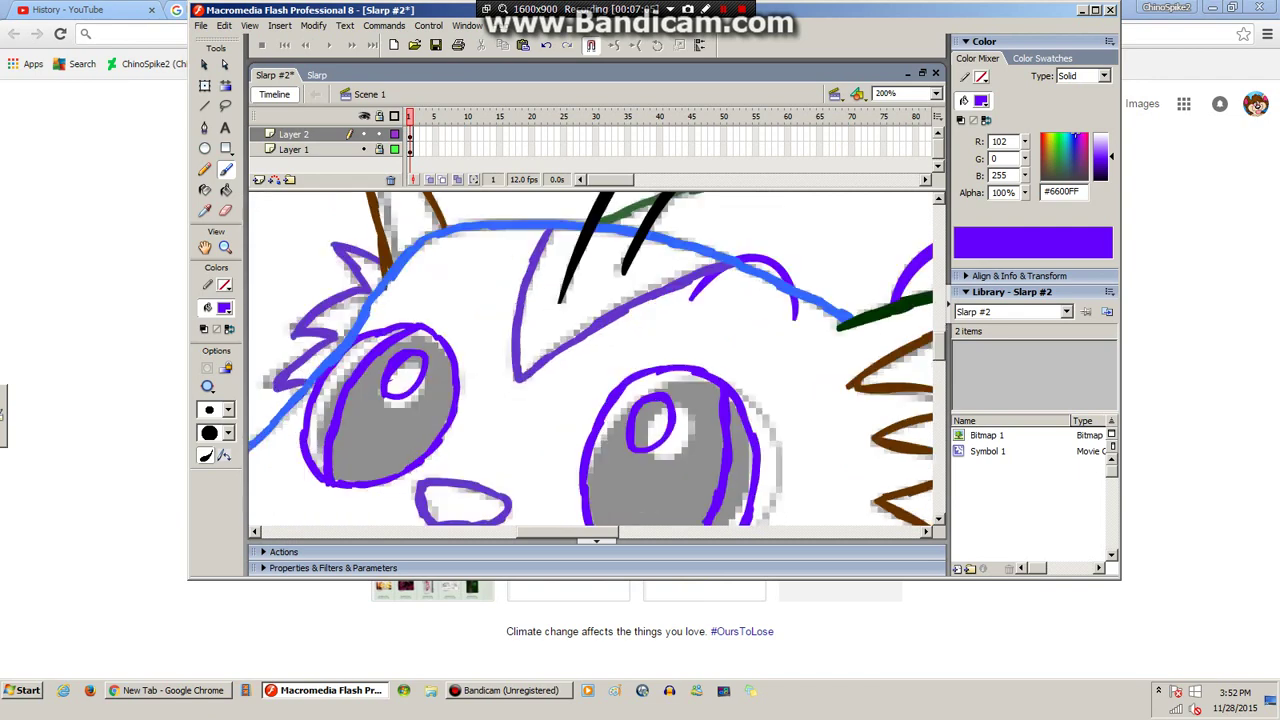
{"action": "scroll", "coordinate": [597, 360], "scroll_direction": "down", "scroll_amount": 2}
{"action": "scroll", "coordinate": [597, 360], "scroll_direction": "up", "scroll_amount": 2}
{"action": "key", "text": "ctrl+z"}
Set the brush to Paint Normal with fill #6600FF, paint a brow arc above each eye, and extend the arcs' ends.
{"action": "left_click", "coordinate": [224, 307]}
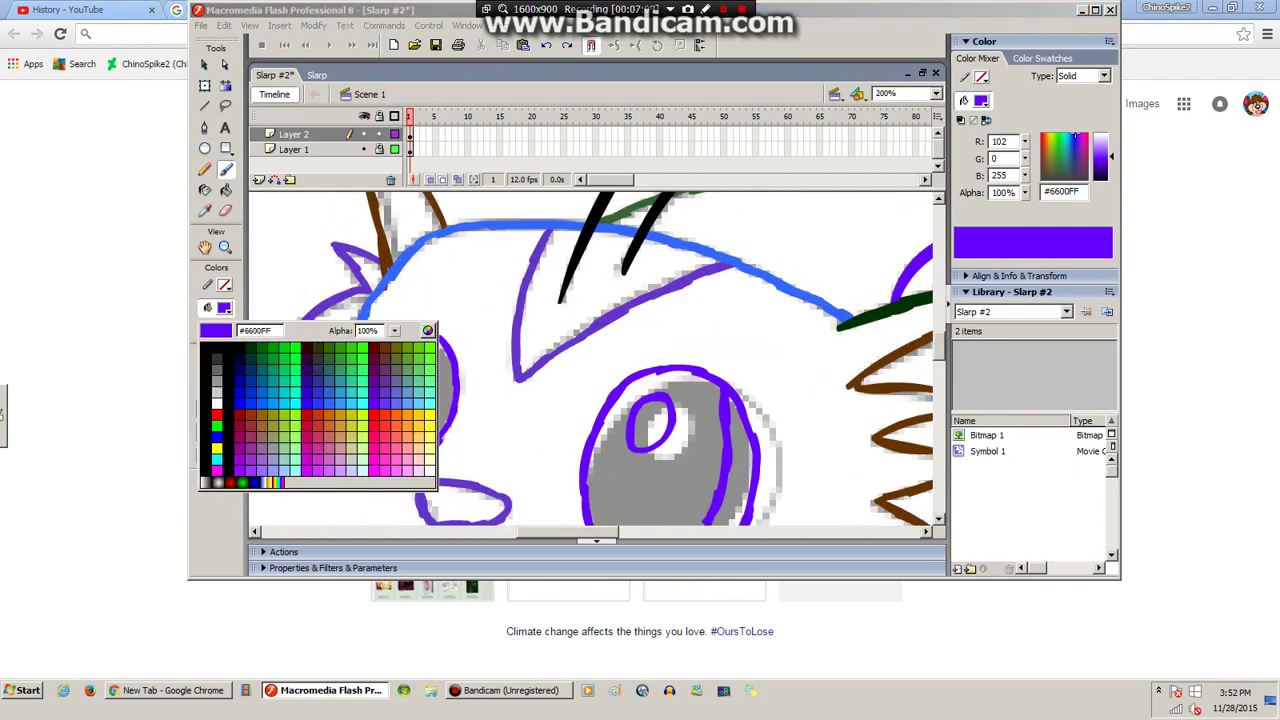
{"action": "left_click", "coordinate": [374, 404]}
{"action": "left_click", "coordinate": [207, 387]}
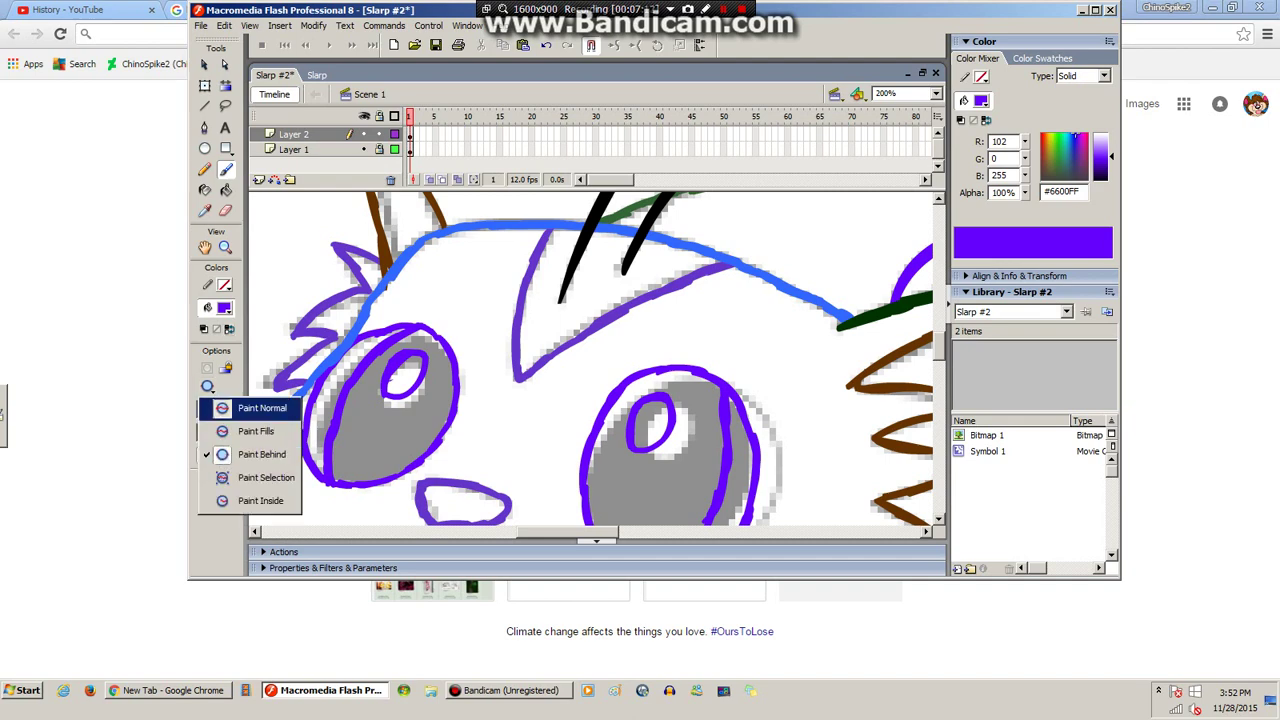
{"action": "left_click", "coordinate": [258, 408]}
{"action": "mouse_move", "coordinate": [798, 317]}
{"action": "left_mouse_down"}
{"action": "mouse_move", "coordinate": [783, 270]}
{"action": "mouse_move", "coordinate": [761, 260]}
{"action": "mouse_move", "coordinate": [729, 264]}
{"action": "mouse_move", "coordinate": [704, 290]}
{"action": "left_mouse_up"}
{"action": "mouse_move", "coordinate": [516, 244]}
{"action": "left_mouse_down"}
{"action": "mouse_move", "coordinate": [498, 208]}
{"action": "mouse_move", "coordinate": [435, 217]}
{"action": "mouse_move", "coordinate": [425, 258]}
{"action": "left_mouse_up"}
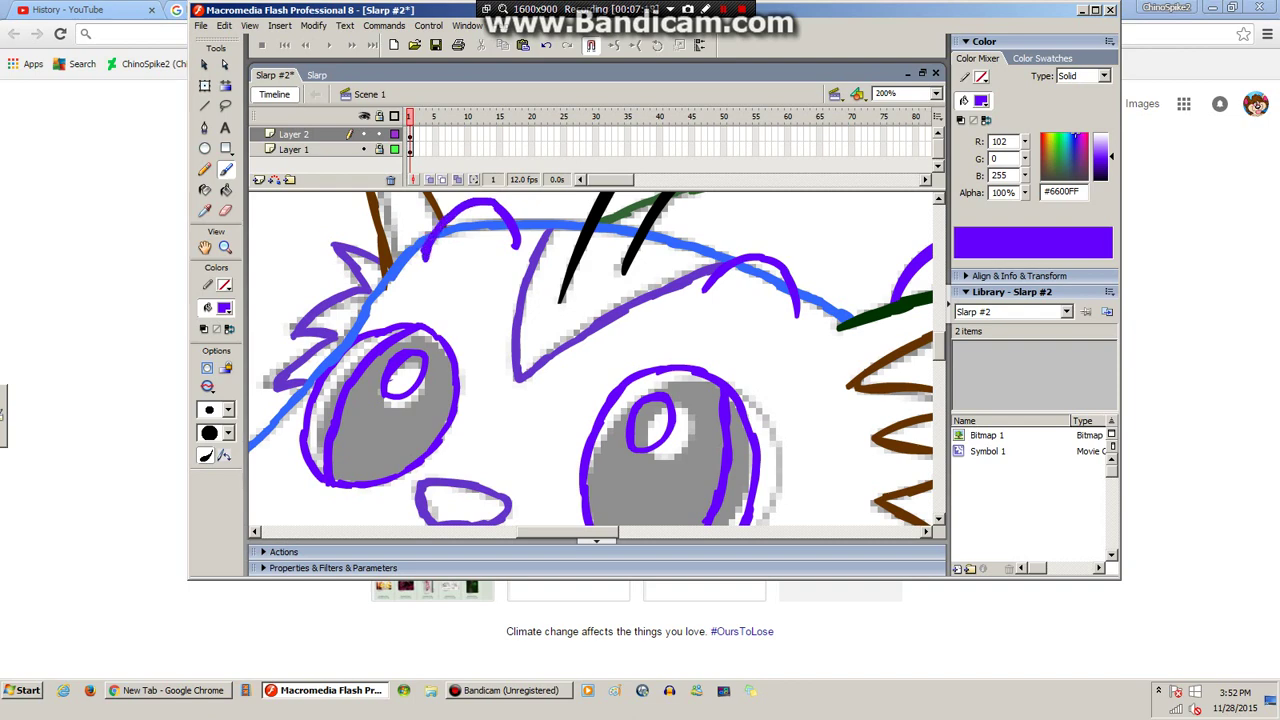
{"action": "left_click_drag", "start_coordinate": [517, 245], "coordinate": [515, 259]}
{"action": "left_click_drag", "start_coordinate": [798, 314], "coordinate": [800, 326]}
{"action": "left_click_drag", "start_coordinate": [706, 289], "coordinate": [700, 298]}
Remove the blue head-outline segments enclosed by both brow arcs using the Eraser's Faucet option.
{"action": "left_click", "coordinate": [225, 210]}
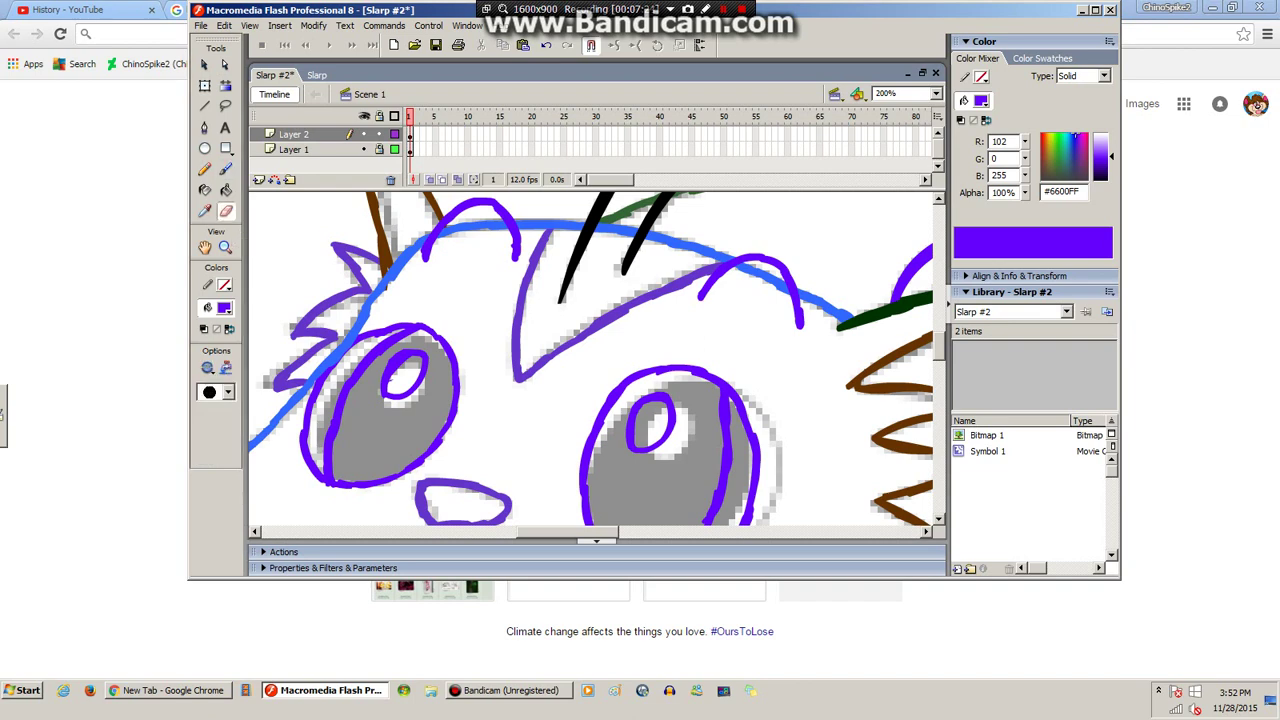
{"action": "left_click", "coordinate": [226, 368]}
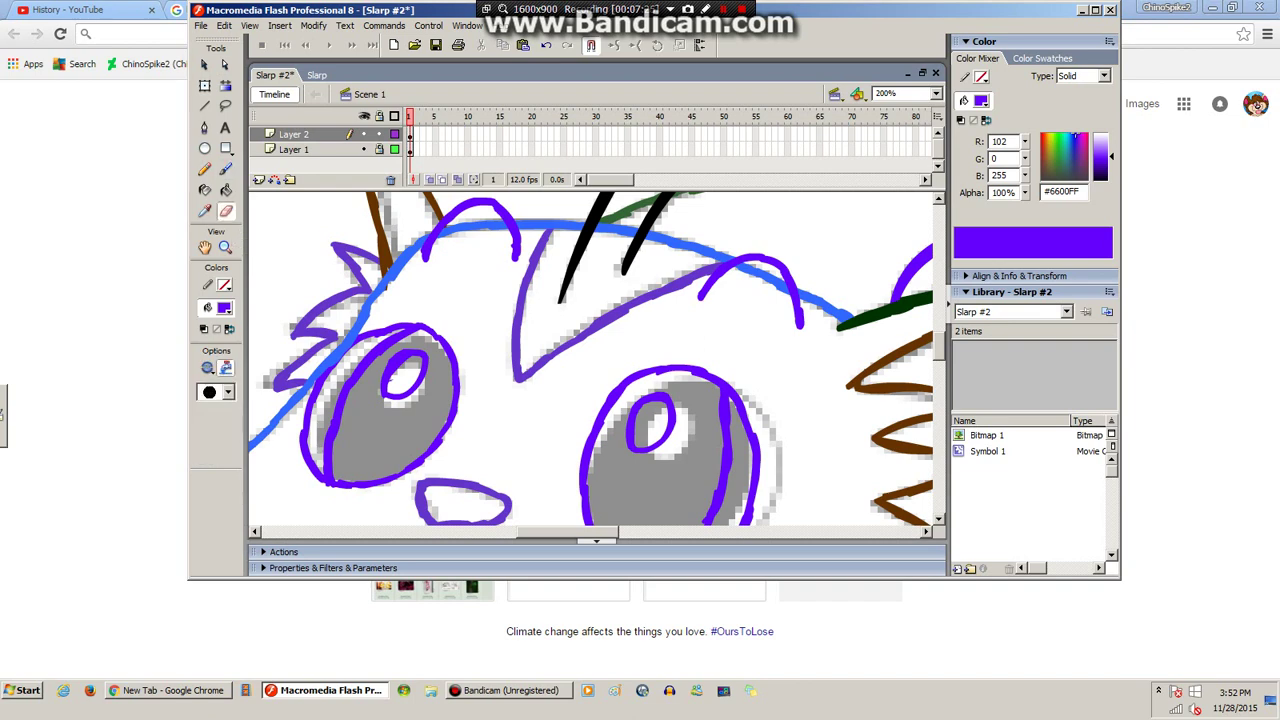
{"action": "left_click", "coordinate": [475, 228]}
{"action": "scroll", "coordinate": [590, 360], "scroll_direction": "up", "scroll_amount": 3}
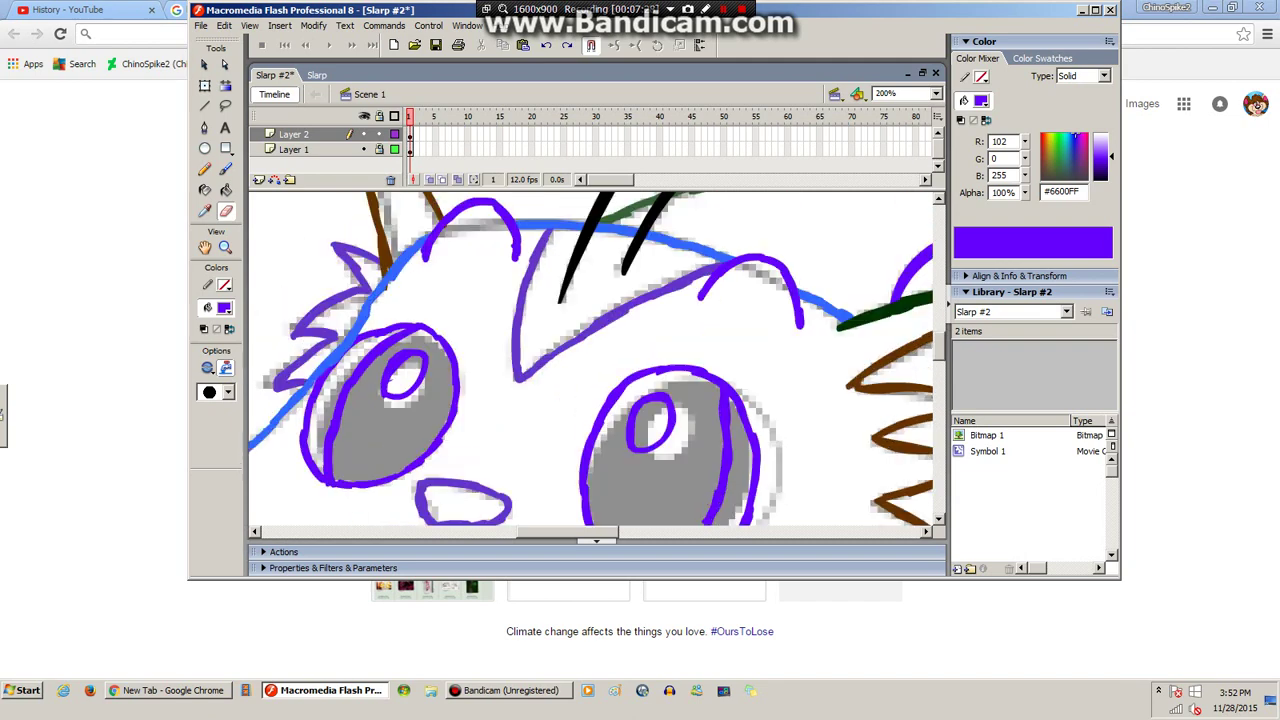
Preview the drawing with Test Movie, and smooth the purple brow arcs above the eyes.
{"action": "key", "text": "ctrl+Return"}
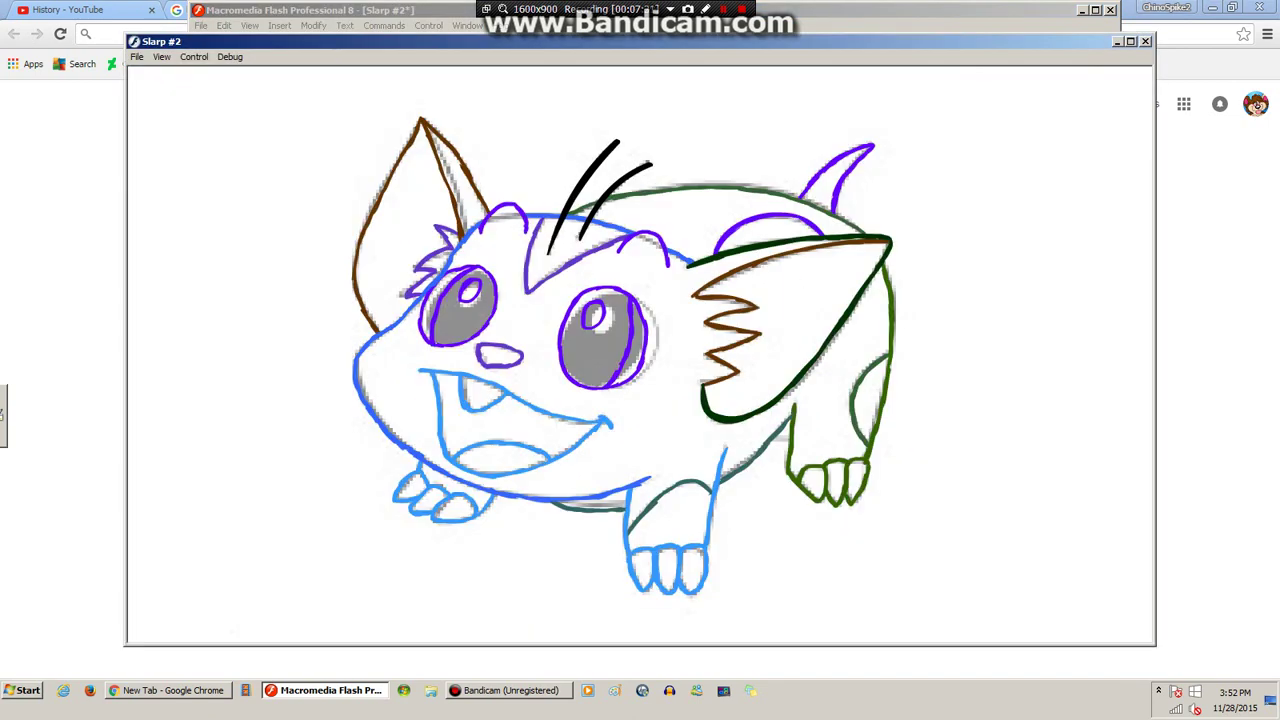
{"action": "key", "text": "ctrl+w"}
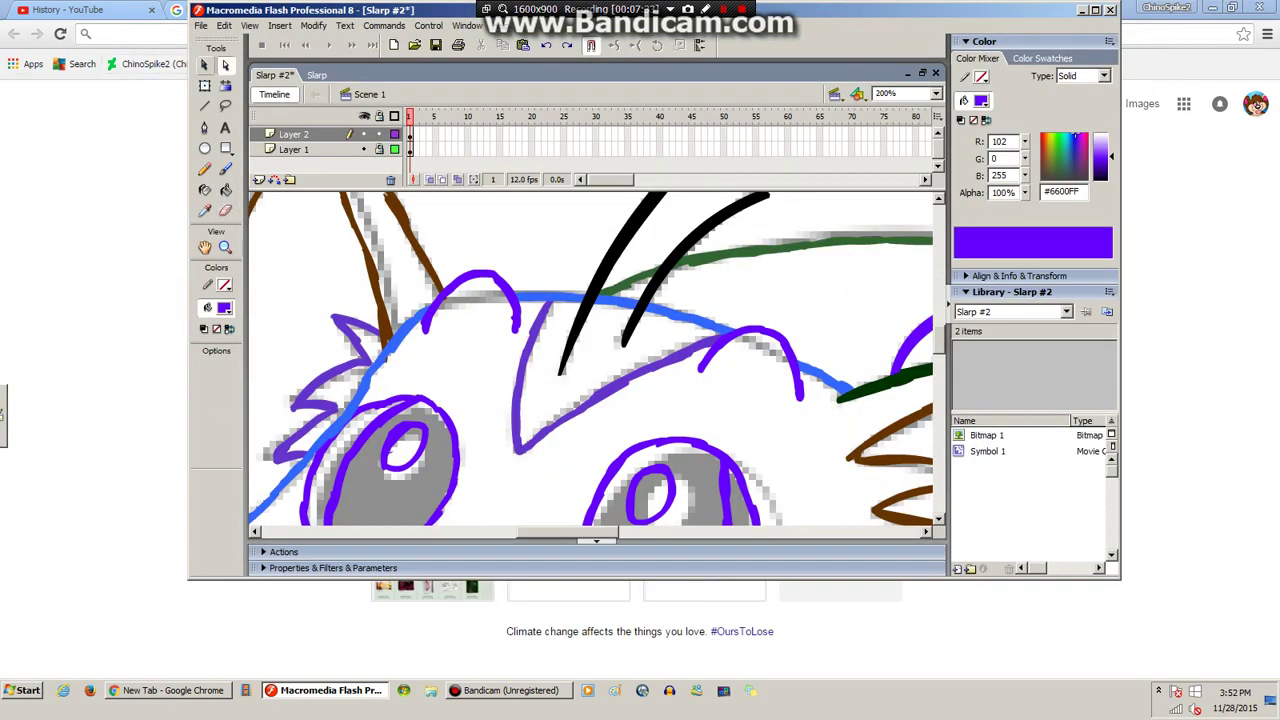
{"action": "left_click", "coordinate": [205, 66]}
{"action": "left_click", "coordinate": [484, 275]}
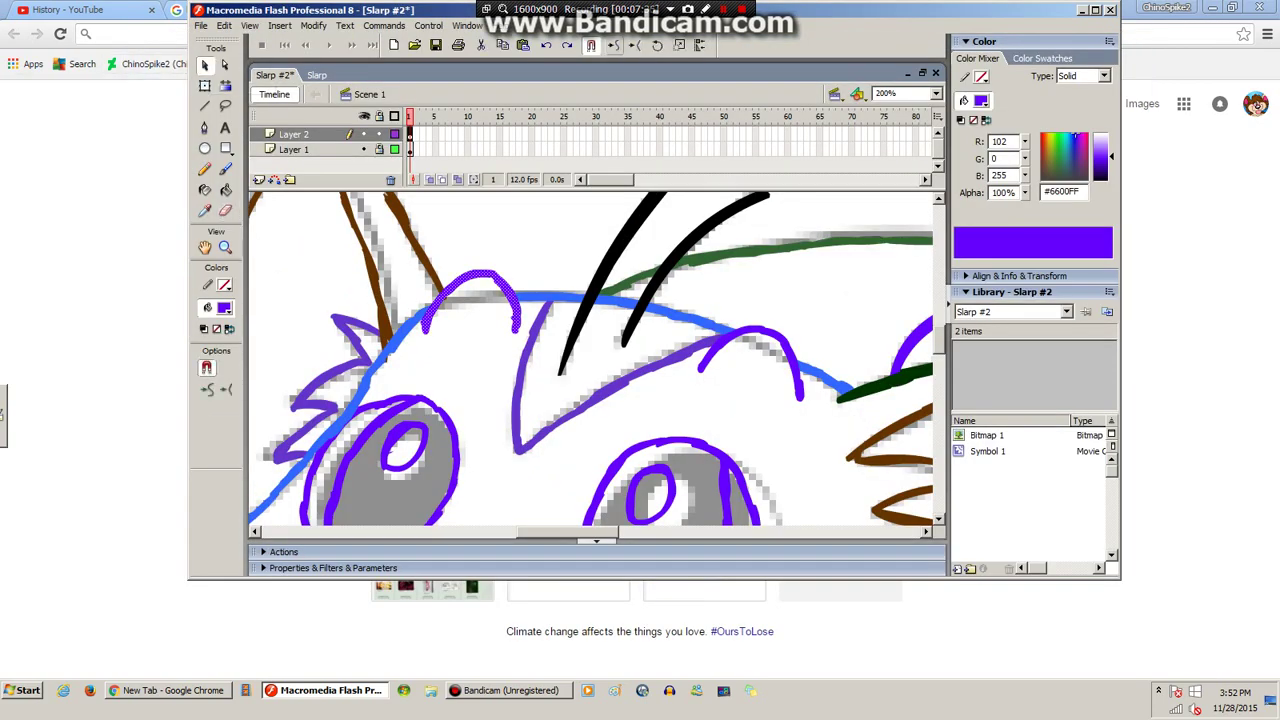
{"action": "key", "text": "Escape"}
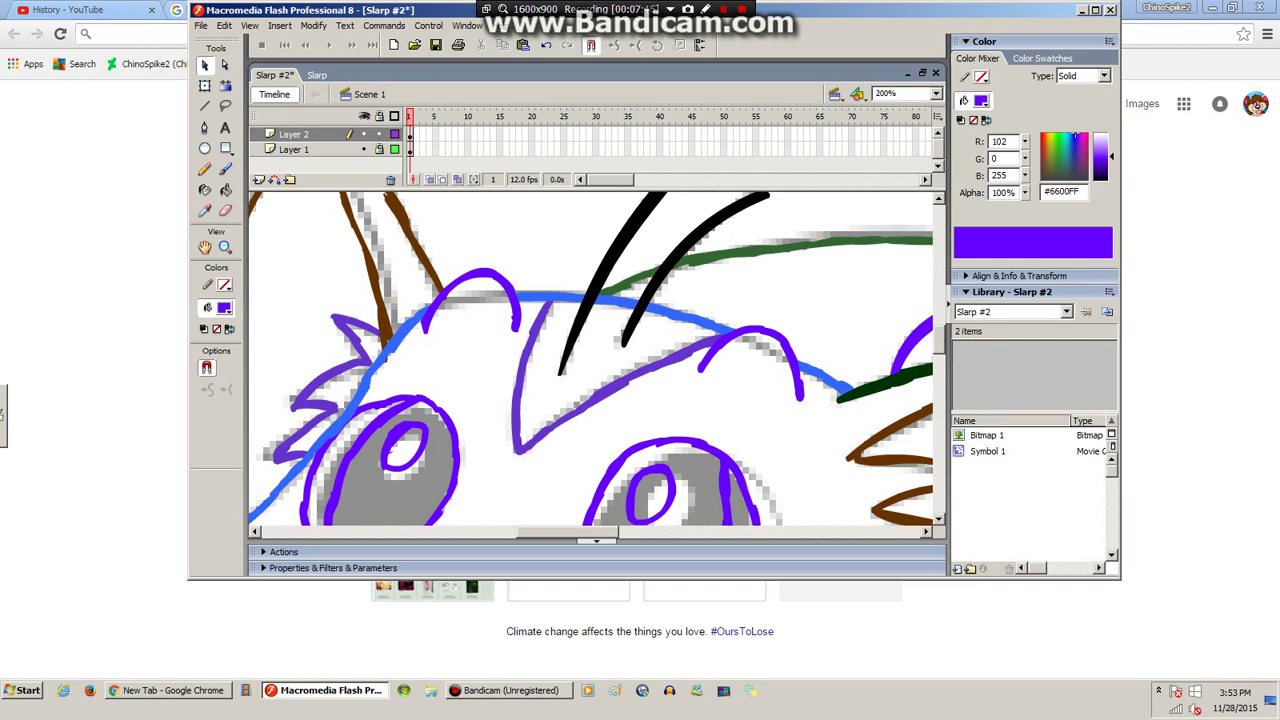
{"action": "left_click", "coordinate": [762, 331]}
{"action": "left_click", "coordinate": [614, 46]}
{"action": "left_click", "coordinate": [614, 46]}
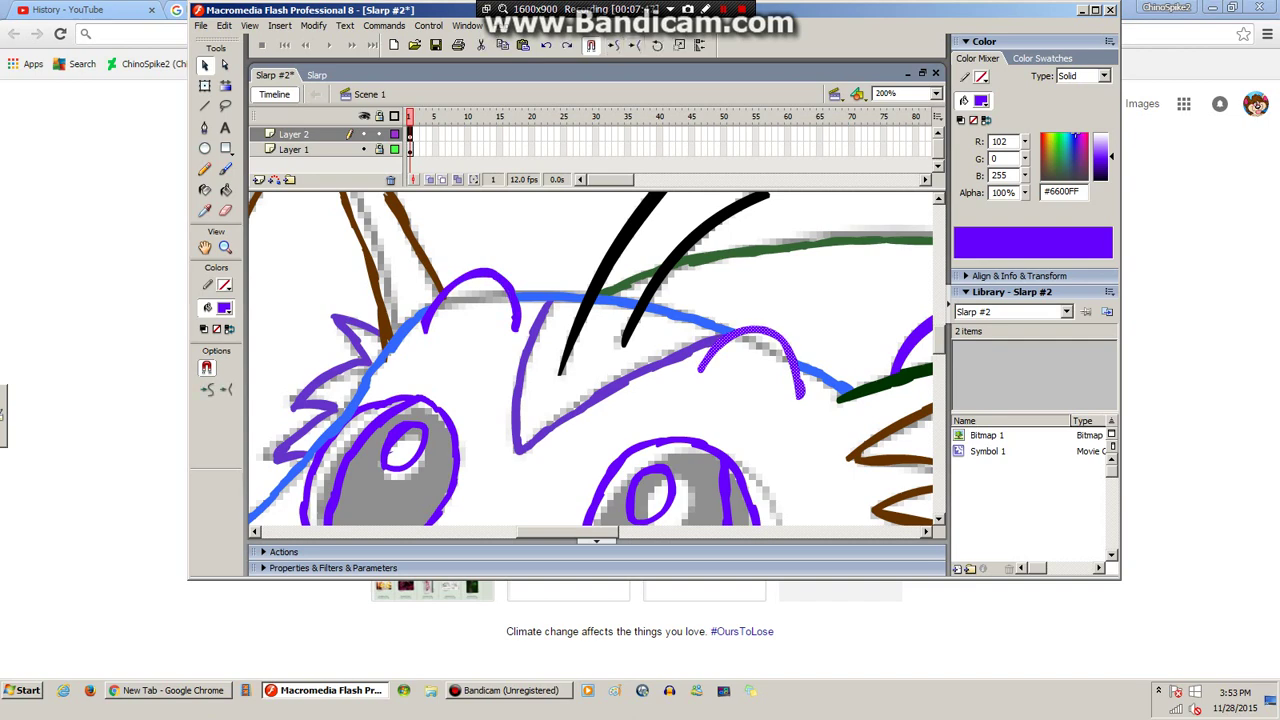
{"action": "left_click", "coordinate": [820, 327]}
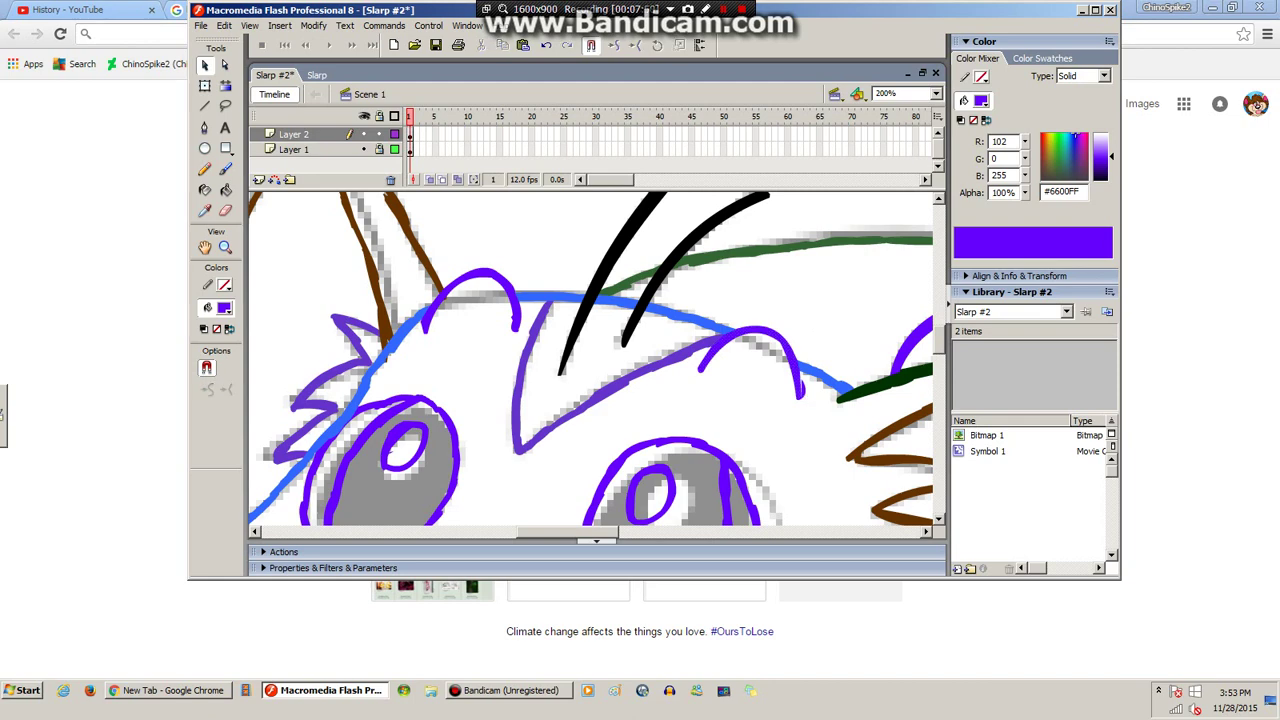
Cut the bulge off the outer end of the right brow arc, refine the tip's edge, and save the file.
{"action": "scroll", "coordinate": [597, 360], "scroll_direction": "down", "scroll_amount": 3}
{"action": "left_click", "coordinate": [802, 322]}
{"action": "right_click", "coordinate": [804, 323]}
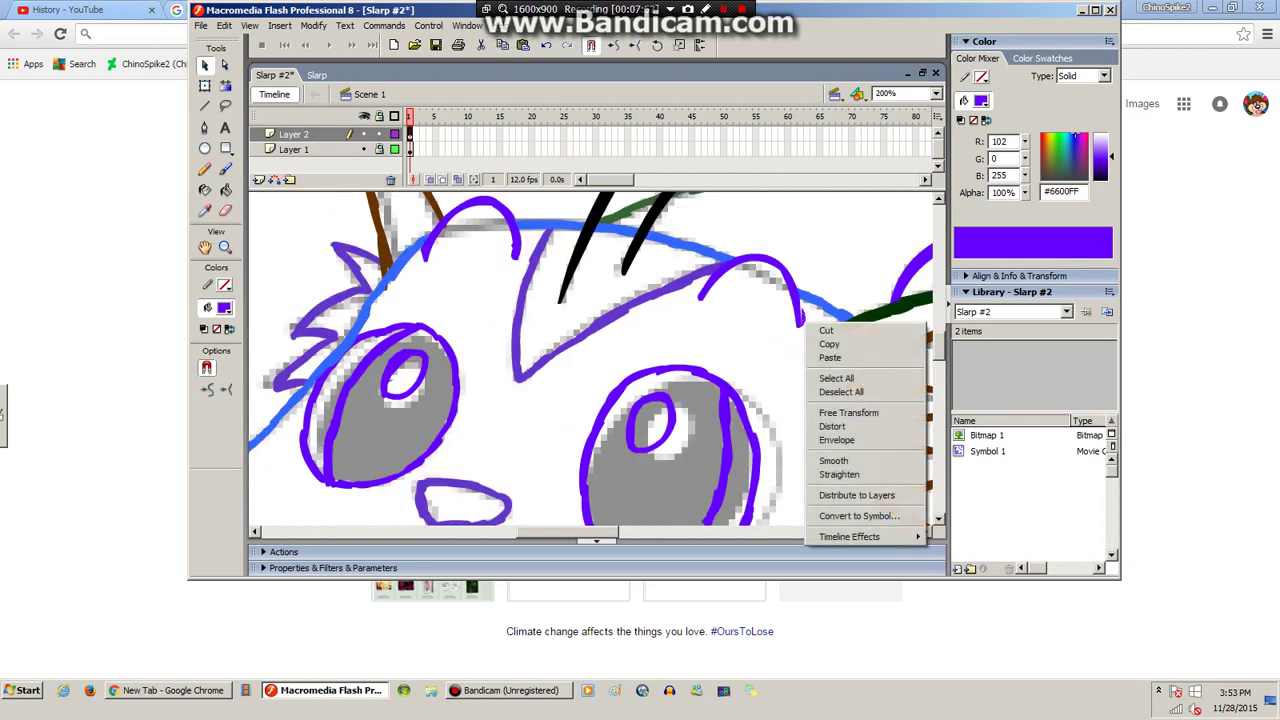
{"action": "left_click", "coordinate": [826, 330]}
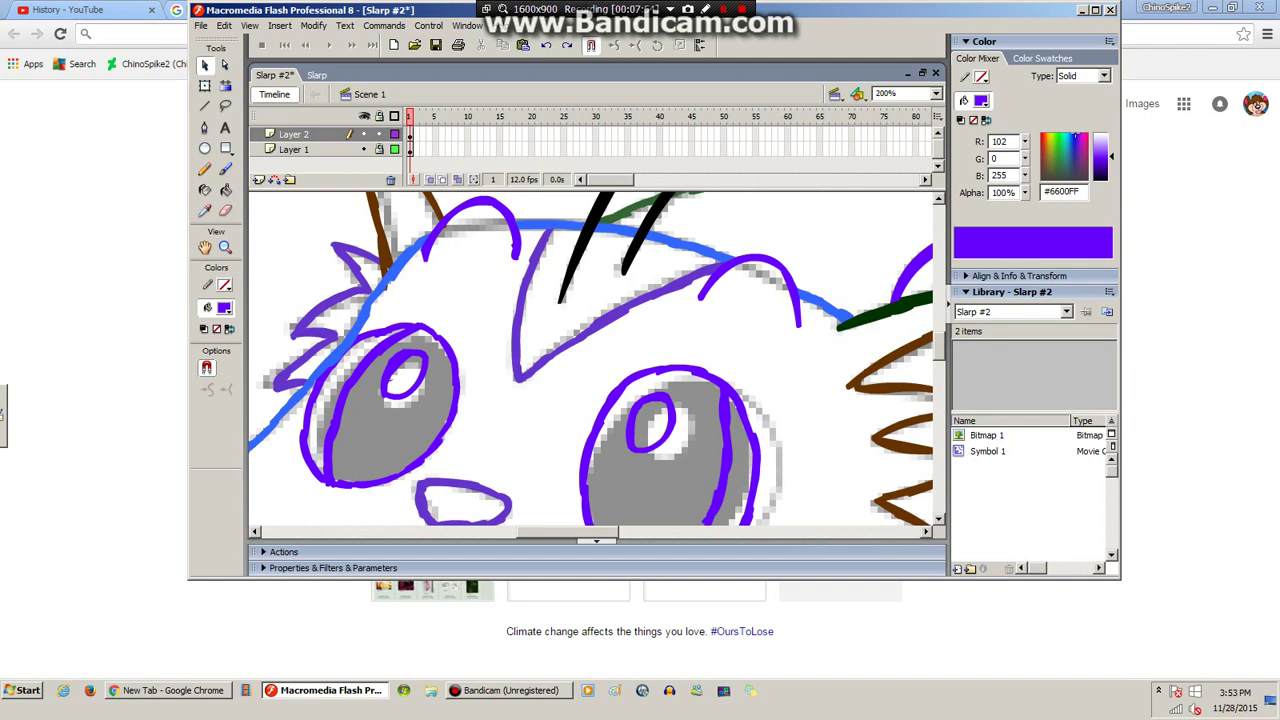
{"action": "left_click_drag", "start_coordinate": [803, 314], "coordinate": [800, 314]}
{"action": "left_click_drag", "start_coordinate": [803, 315], "coordinate": [801, 315]}
{"action": "key", "text": "ctrl+s"}
Try painting a lower-lid stroke across the bottom of the right eye in #6600FF, and undo it.
{"action": "scroll", "coordinate": [597, 360], "scroll_direction": "down", "scroll_amount": 2}
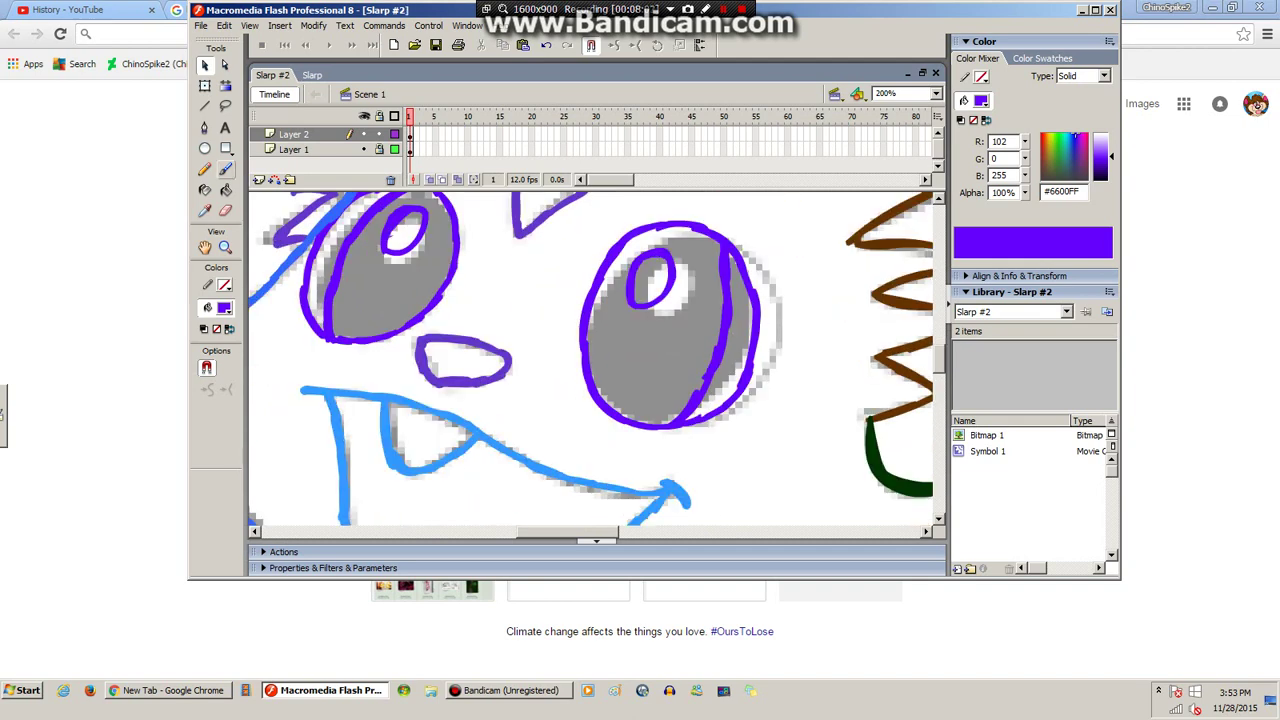
{"action": "key", "text": "b"}
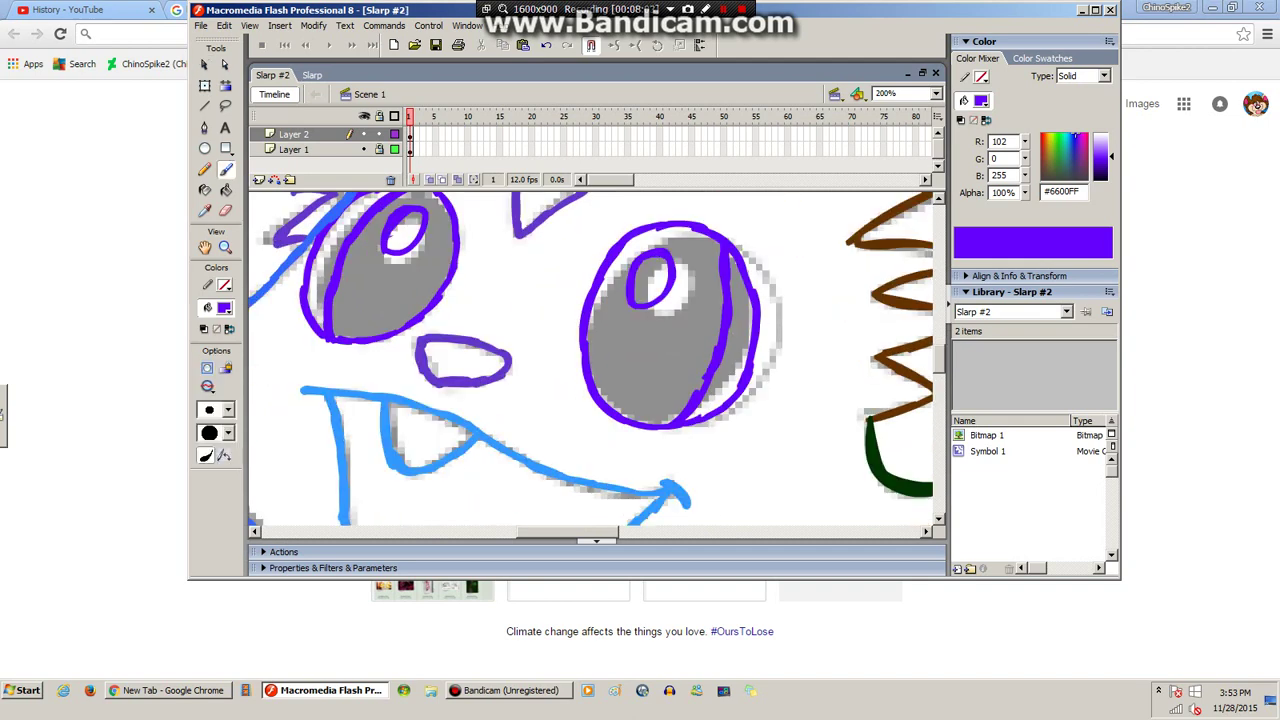
{"action": "left_click_drag", "start_coordinate": [773, 359], "coordinate": [623, 441]}
{"action": "key", "text": "ctrl+z"}
Set the brush fill to #330033 and paint a curved lower lid across the bottom outer corner of each eye.
{"action": "left_click", "coordinate": [224, 307]}
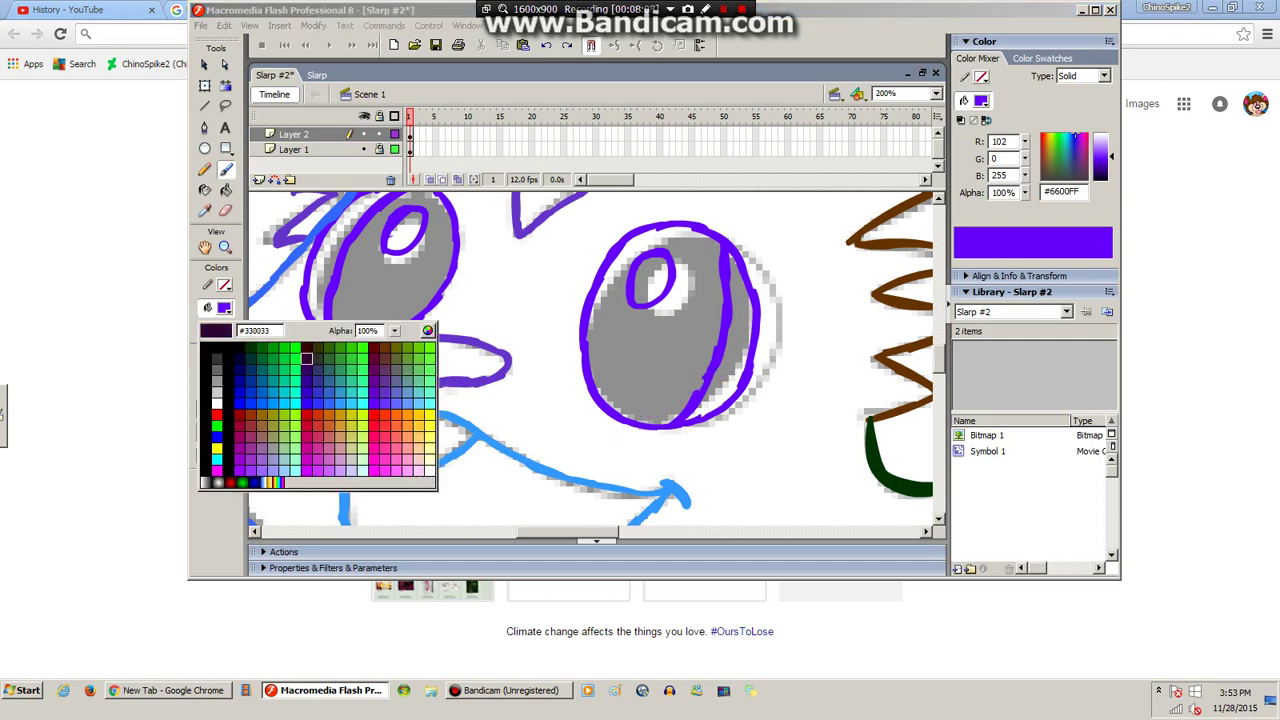
{"action": "left_click", "coordinate": [307, 359]}
{"action": "mouse_move", "coordinate": [771, 376]}
{"action": "left_mouse_down"}
{"action": "mouse_move", "coordinate": [679, 389]}
{"action": "mouse_move", "coordinate": [622, 439]}
{"action": "left_mouse_up"}
{"action": "mouse_move", "coordinate": [328, 355]}
{"action": "left_mouse_down"}
{"action": "mouse_move", "coordinate": [306, 291]}
{"action": "mouse_move", "coordinate": [290, 287]}
{"action": "left_mouse_up"}
Remove the purple eye-outline segments below both lower-lid strokes using the Eraser's Faucet option.
{"action": "key", "text": "e"}
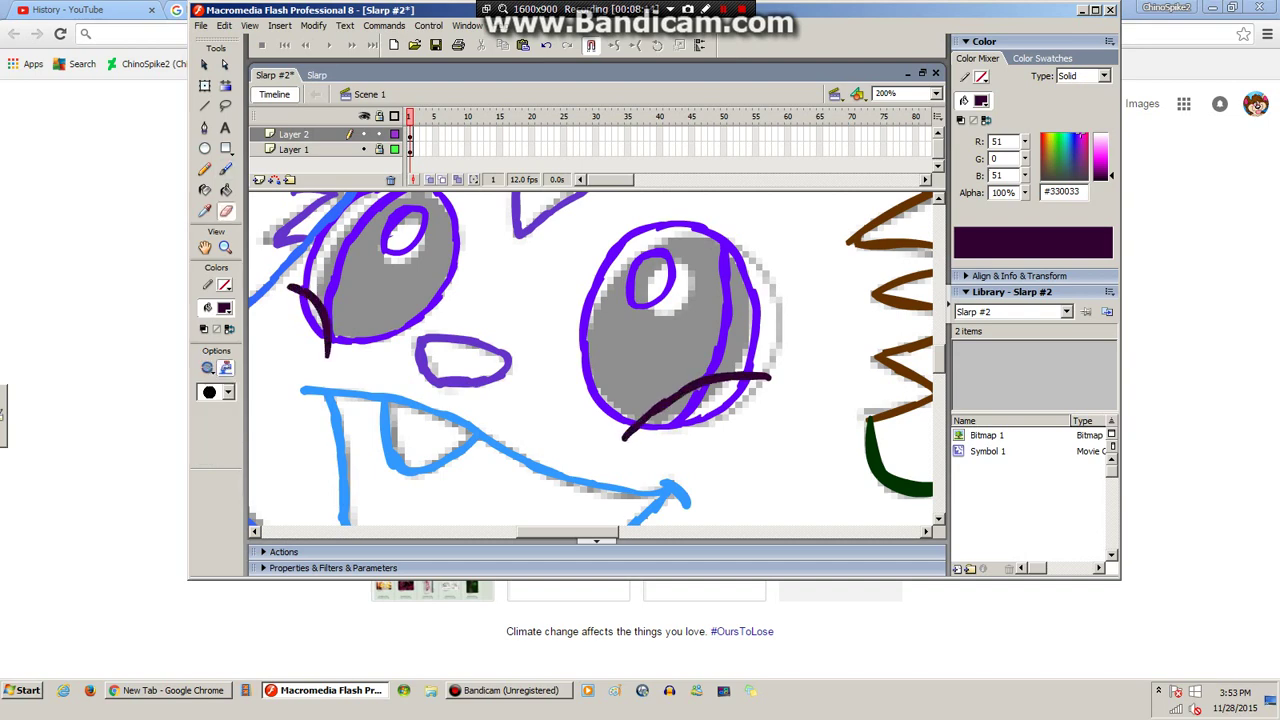
{"action": "left_click", "coordinate": [310, 321]}
{"action": "scroll", "coordinate": [591, 360], "scroll_direction": "up", "scroll_amount": 2}
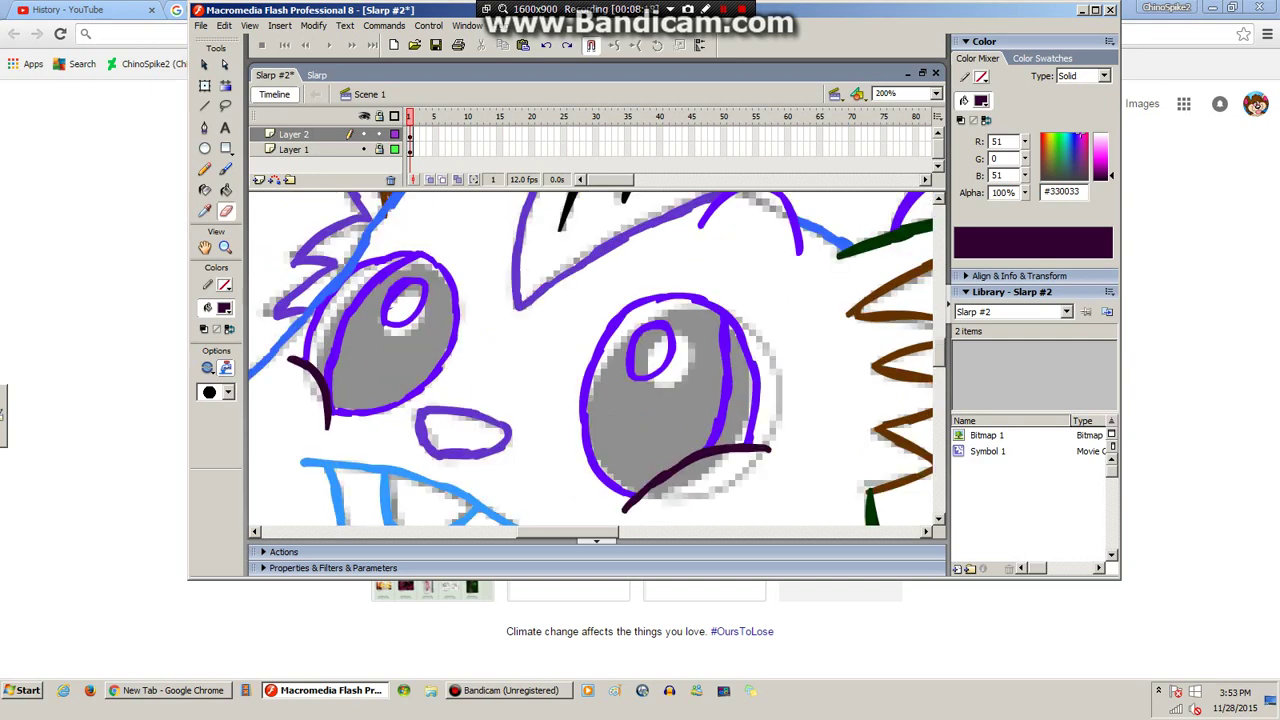
{"action": "scroll", "coordinate": [591, 360], "scroll_direction": "up", "scroll_amount": 3}
{"action": "scroll", "coordinate": [591, 360], "scroll_direction": "down", "scroll_amount": 5}
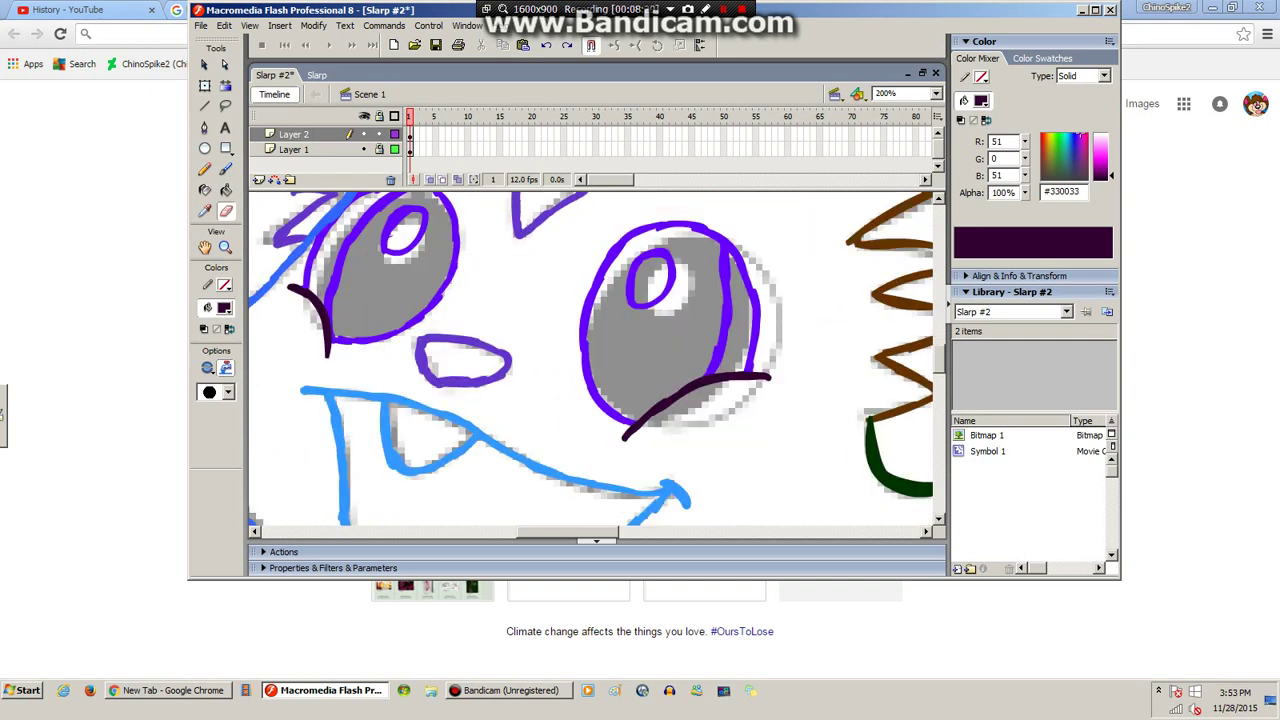
Preview the drawing with the new lower lids using Test Movie, and save the file.
{"action": "key", "text": "ctrl+Return"}
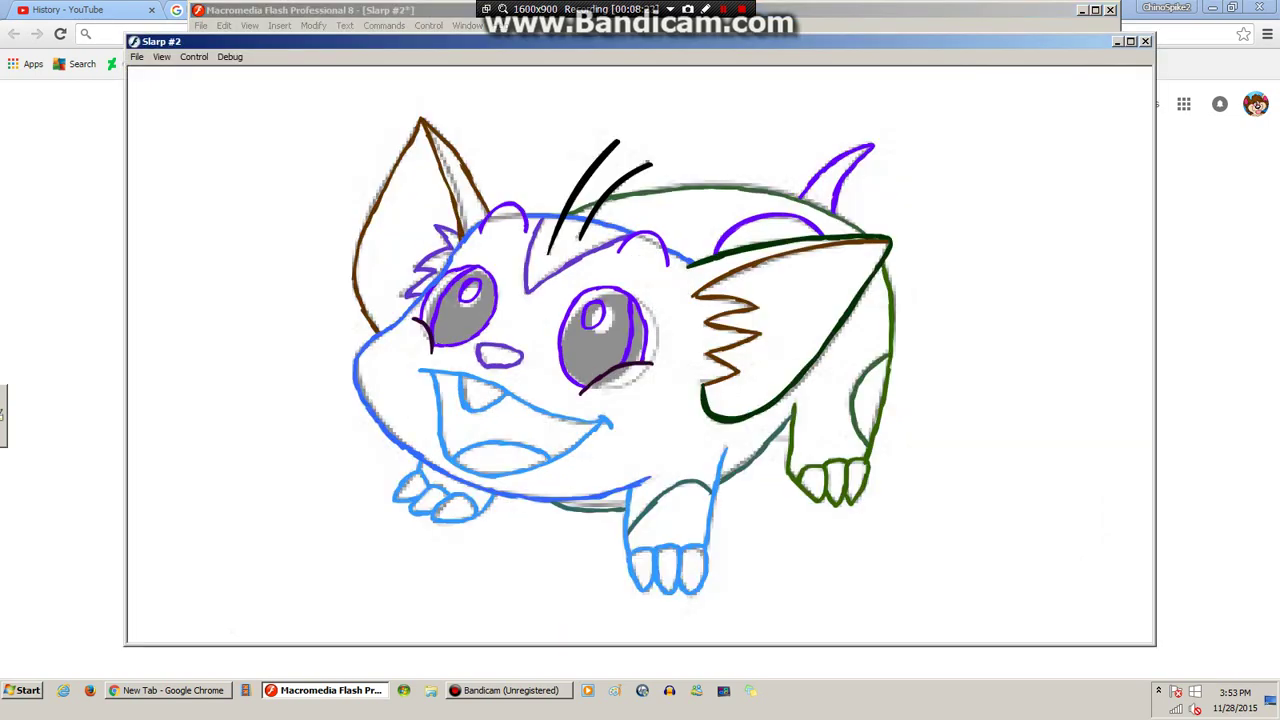
{"action": "left_click", "coordinate": [1145, 41]}
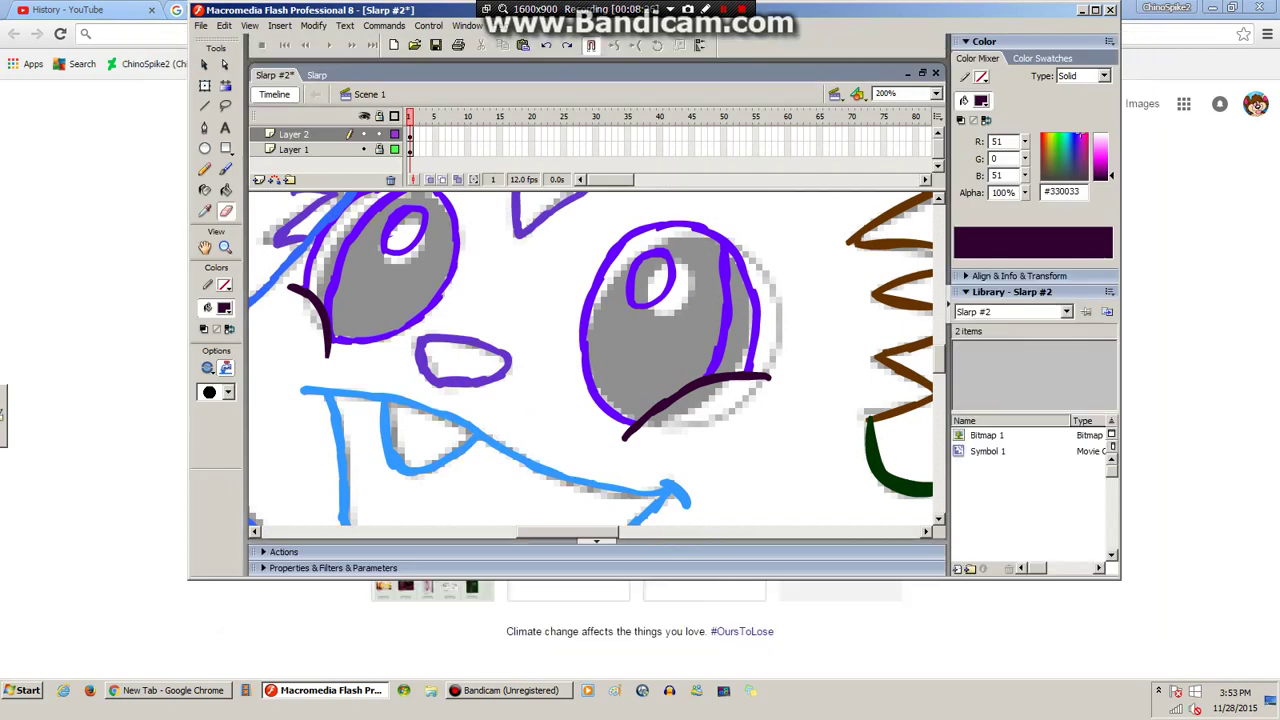
{"action": "key", "text": "ctrl+s"}
Try painting a short belly stroke beside the green hind leg in different brush modes, undoing each attempt.
{"action": "left_click", "coordinate": [925, 93]}
{"action": "left_click", "coordinate": [895, 153]}
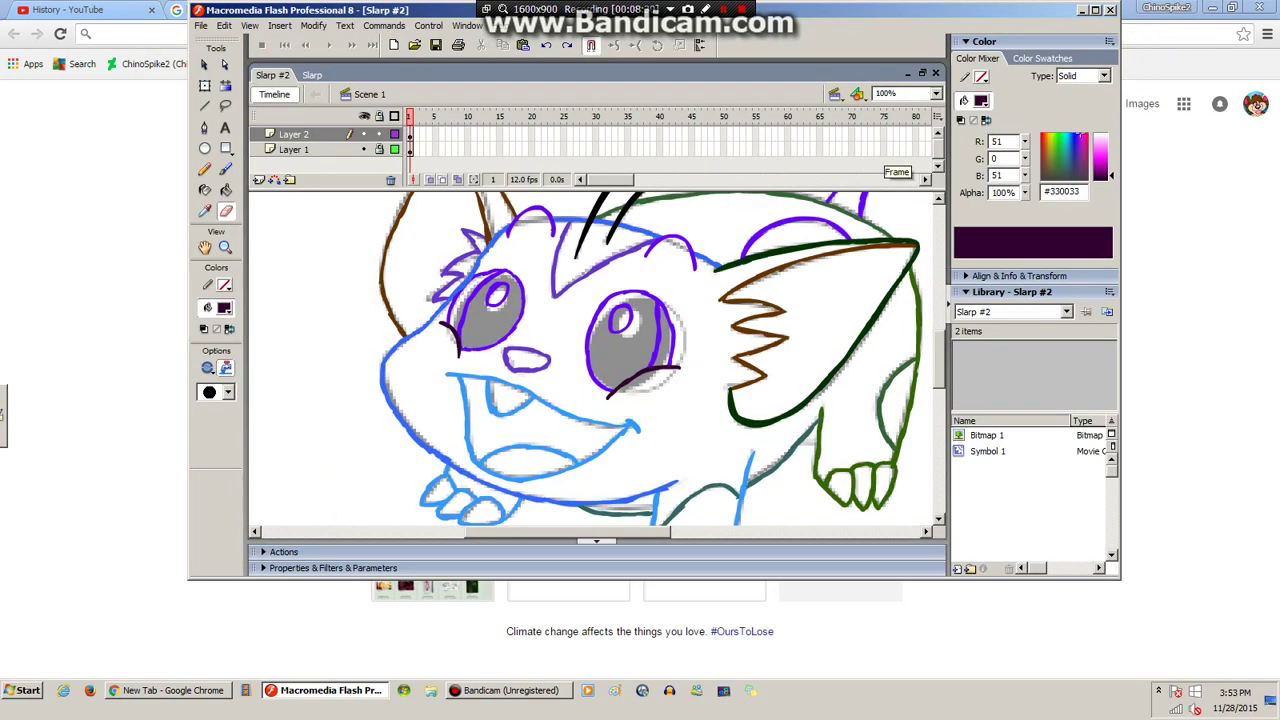
{"action": "scroll", "coordinate": [595, 360], "scroll_direction": "down", "scroll_amount": 3}
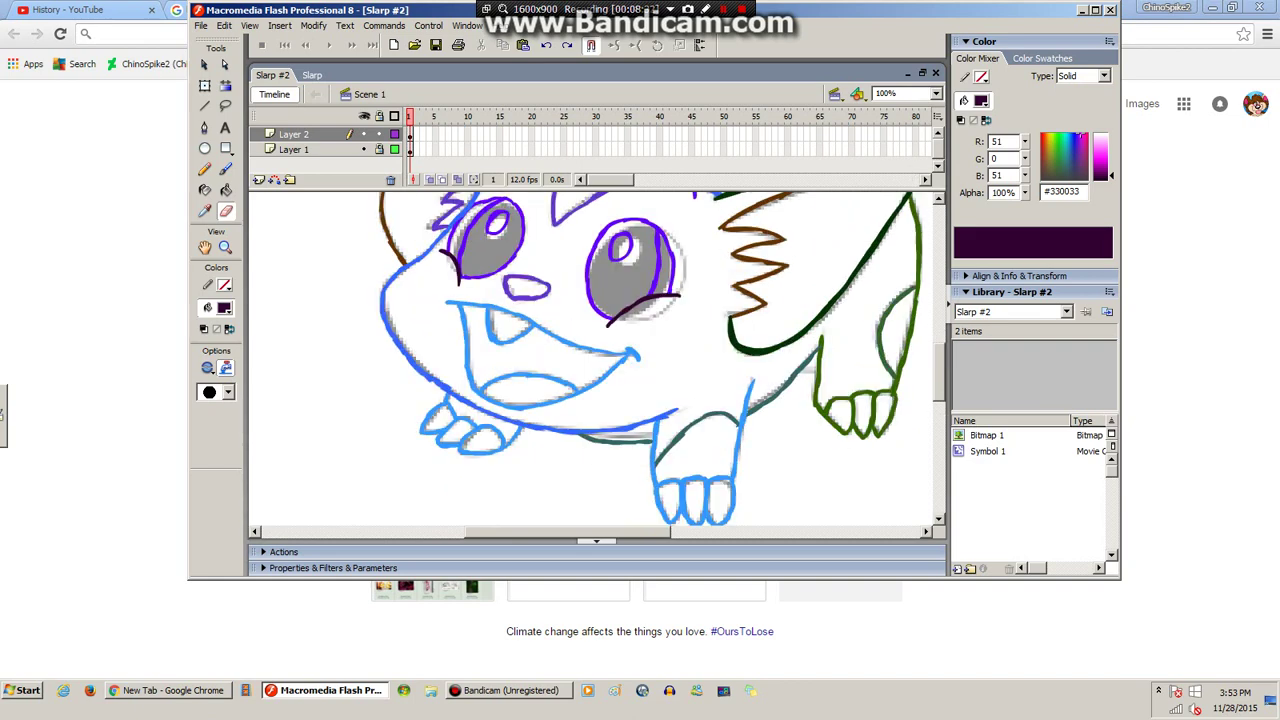
{"action": "left_click", "coordinate": [226, 169]}
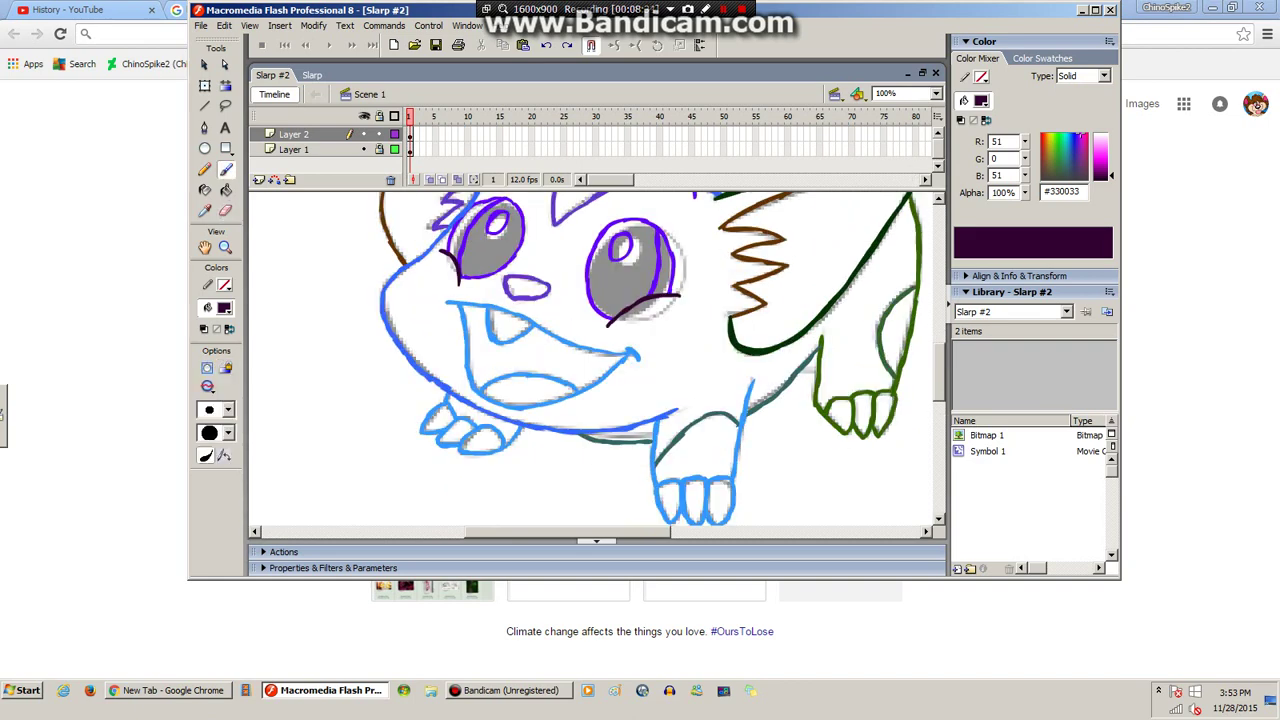
{"action": "left_click_drag", "start_coordinate": [796, 371], "coordinate": [821, 374]}
{"action": "key", "text": "ctrl+z"}
{"action": "left_click", "coordinate": [207, 386]}
{"action": "left_click", "coordinate": [257, 451]}
{"action": "left_click_drag", "start_coordinate": [796, 372], "coordinate": [816, 375]}
{"action": "key", "text": "ctrl+z"}
{"action": "left_click", "coordinate": [207, 386]}
{"action": "left_click", "coordinate": [255, 408]}
{"action": "left_click_drag", "start_coordinate": [793, 370], "coordinate": [818, 373]}
{"action": "key", "text": "ctrl+z"}
Choose the third-smallest brush size and another brush mode, paint a short #330033 stroke between belly line and green hind leg, and save.
{"action": "left_click", "coordinate": [228, 410]}
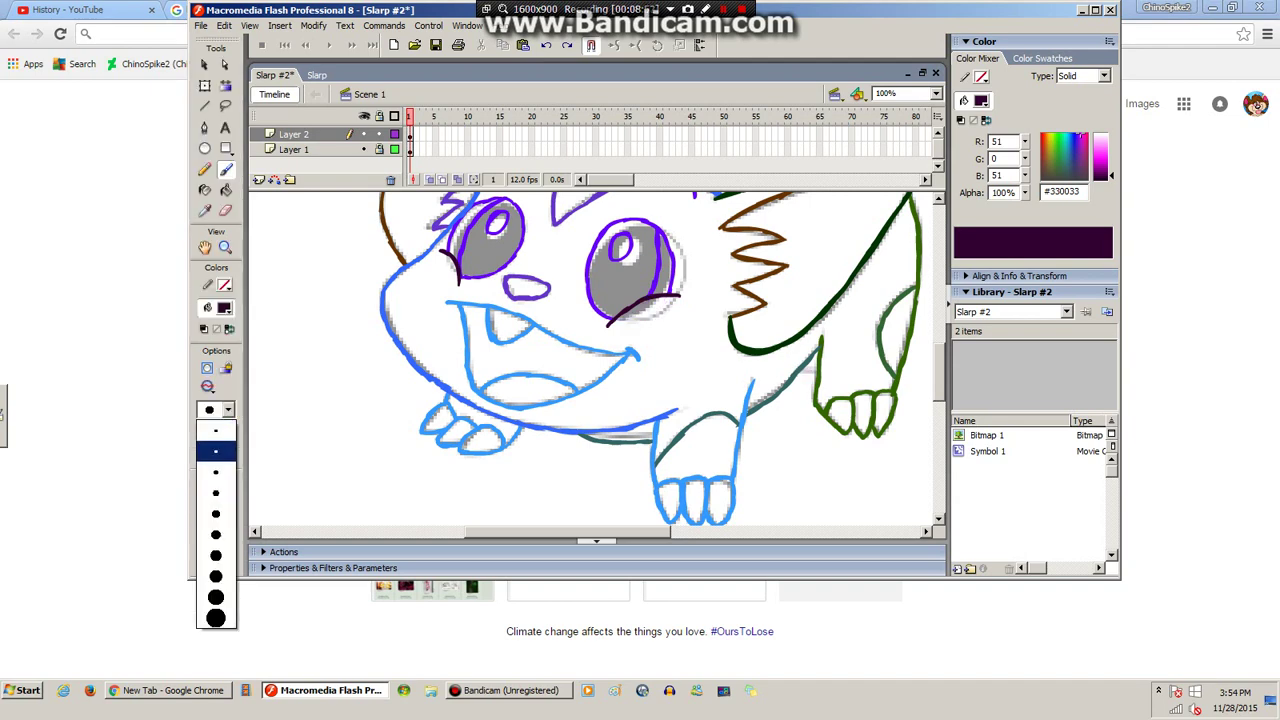
{"action": "left_click", "coordinate": [216, 472]}
{"action": "left_click", "coordinate": [208, 387]}
{"action": "left_click", "coordinate": [250, 454]}
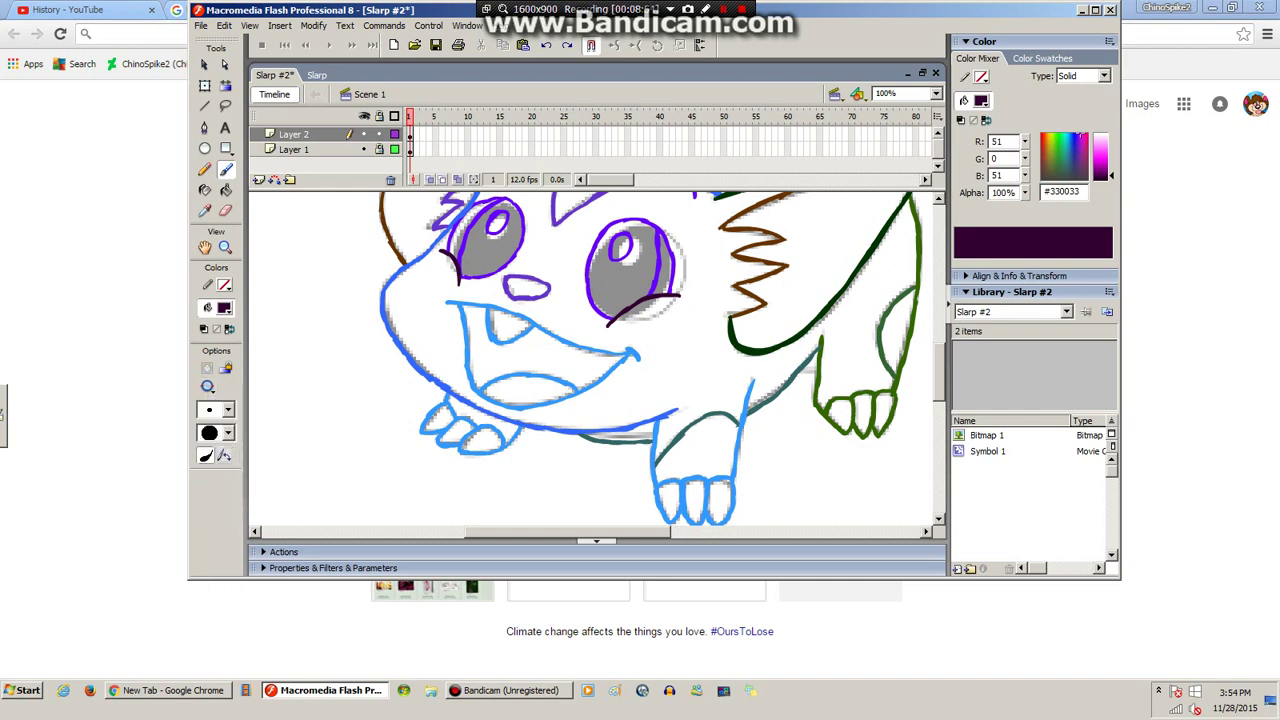
{"action": "left_click_drag", "start_coordinate": [799, 374], "coordinate": [815, 374]}
{"action": "key", "text": "ctrl+s"}
Look over the whole traced creature, from the ears down to the feet, and at 50% zoom.
{"action": "scroll", "coordinate": [590, 360], "scroll_direction": "up", "scroll_amount": 2}
{"action": "scroll", "coordinate": [590, 360], "scroll_direction": "down", "scroll_amount": 1}
{"action": "scroll", "coordinate": [590, 360], "scroll_direction": "up", "scroll_amount": 1}
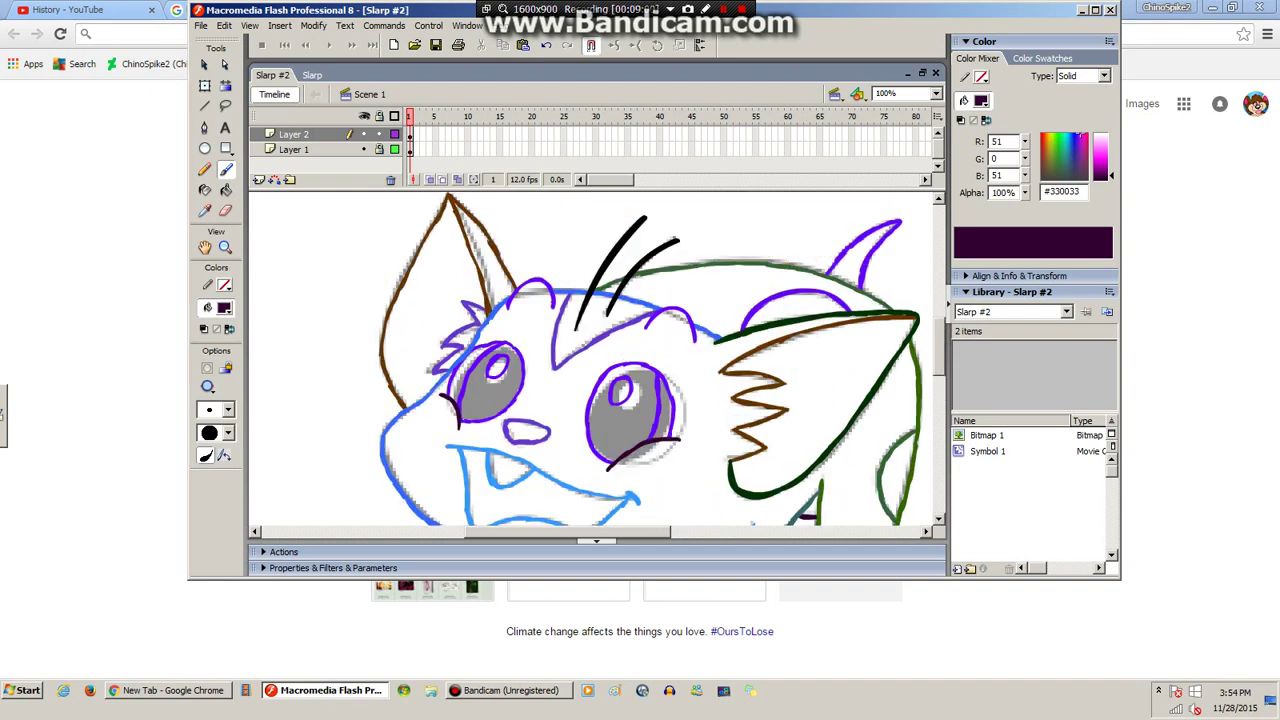
{"action": "scroll", "coordinate": [590, 360], "scroll_direction": "up", "scroll_amount": 1}
{"action": "scroll", "coordinate": [590, 360], "scroll_direction": "down", "scroll_amount": 3}
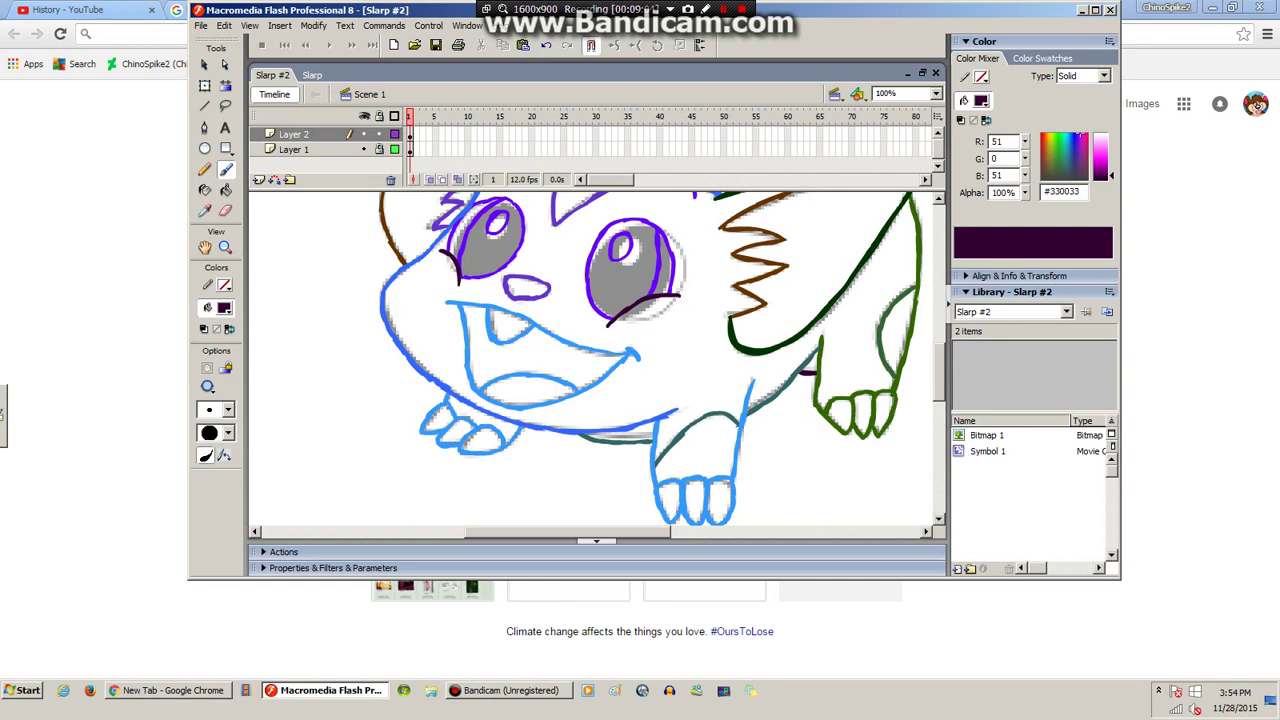
{"action": "left_click", "coordinate": [936, 93]}
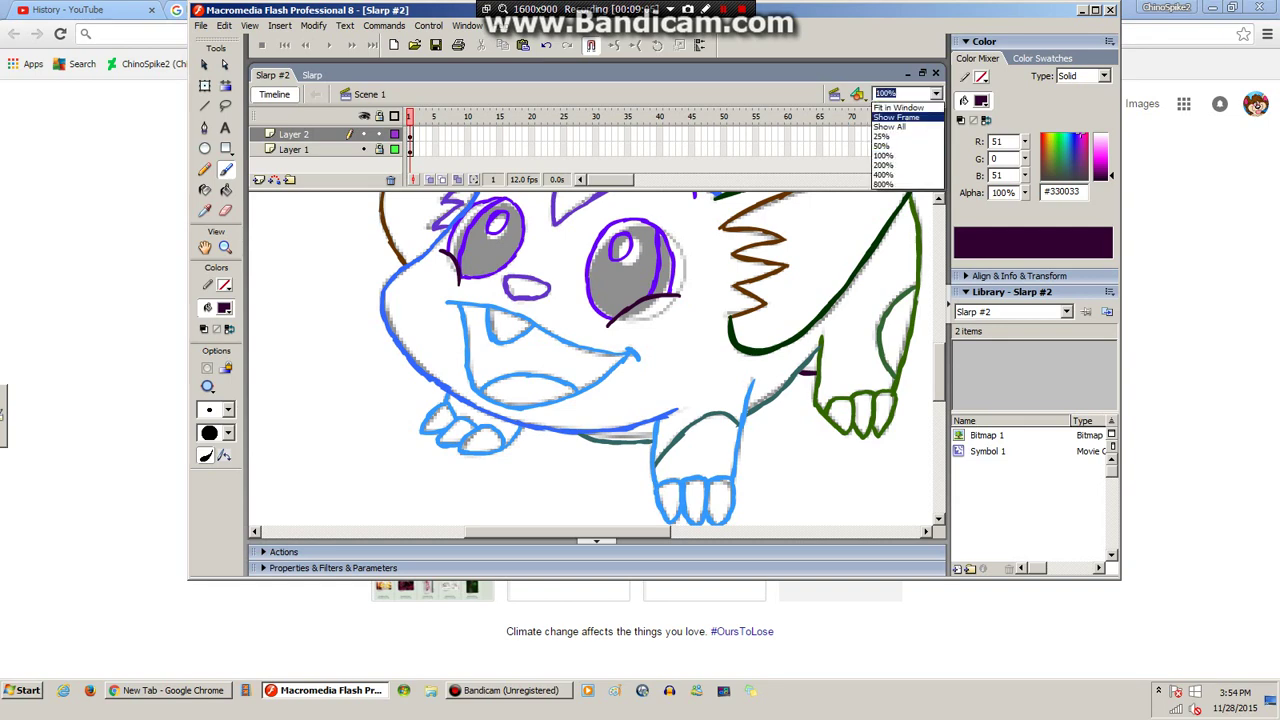
{"action": "left_click", "coordinate": [908, 145]}
{"action": "scroll", "coordinate": [596, 360], "scroll_direction": "up", "scroll_amount": 1}
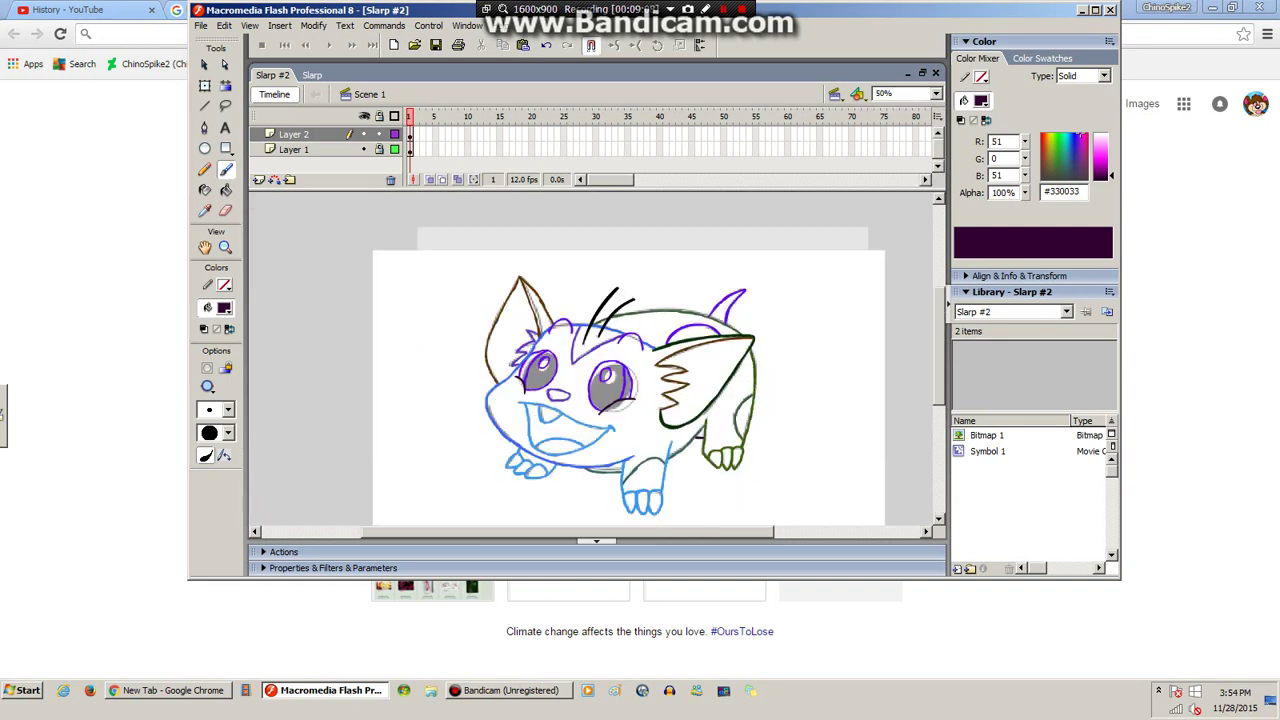
Try smoothing all strokes of the creature on Layer 2 at once, and undo the change.
{"action": "left_click", "coordinate": [205, 86]}
{"action": "left_click_drag", "start_coordinate": [401, 258], "coordinate": [852, 524]}
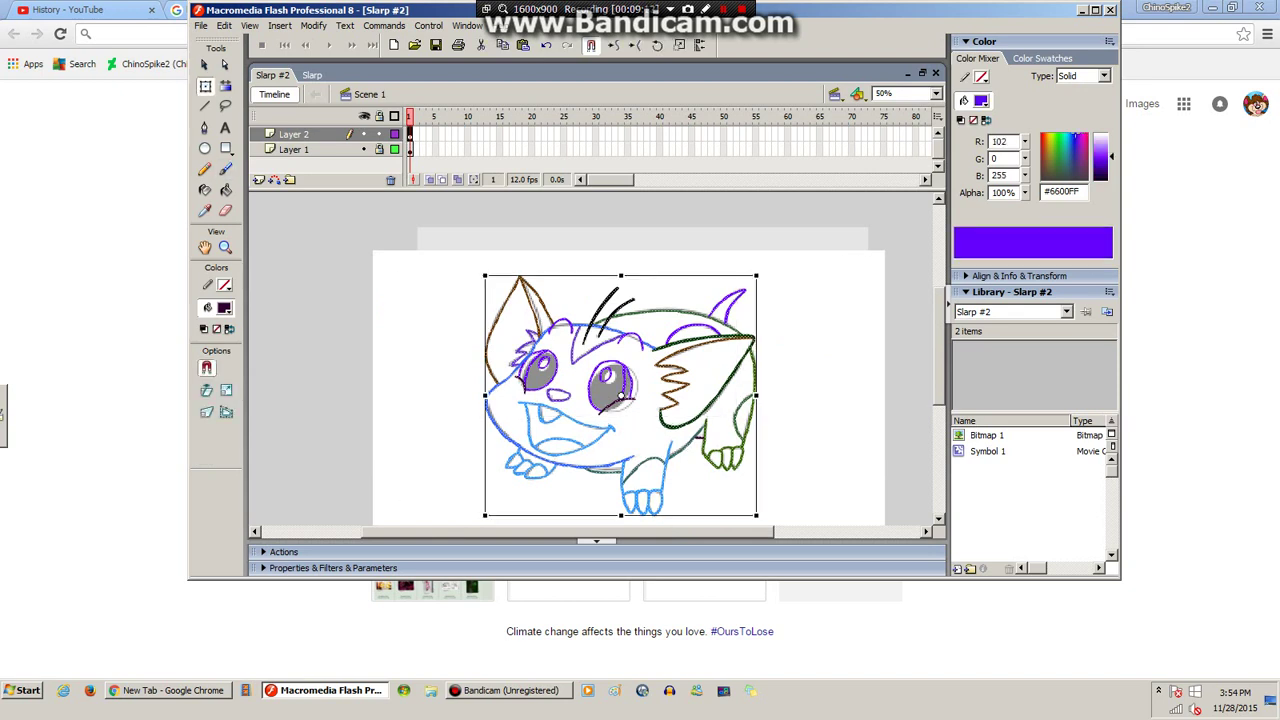
{"action": "left_click", "coordinate": [205, 65]}
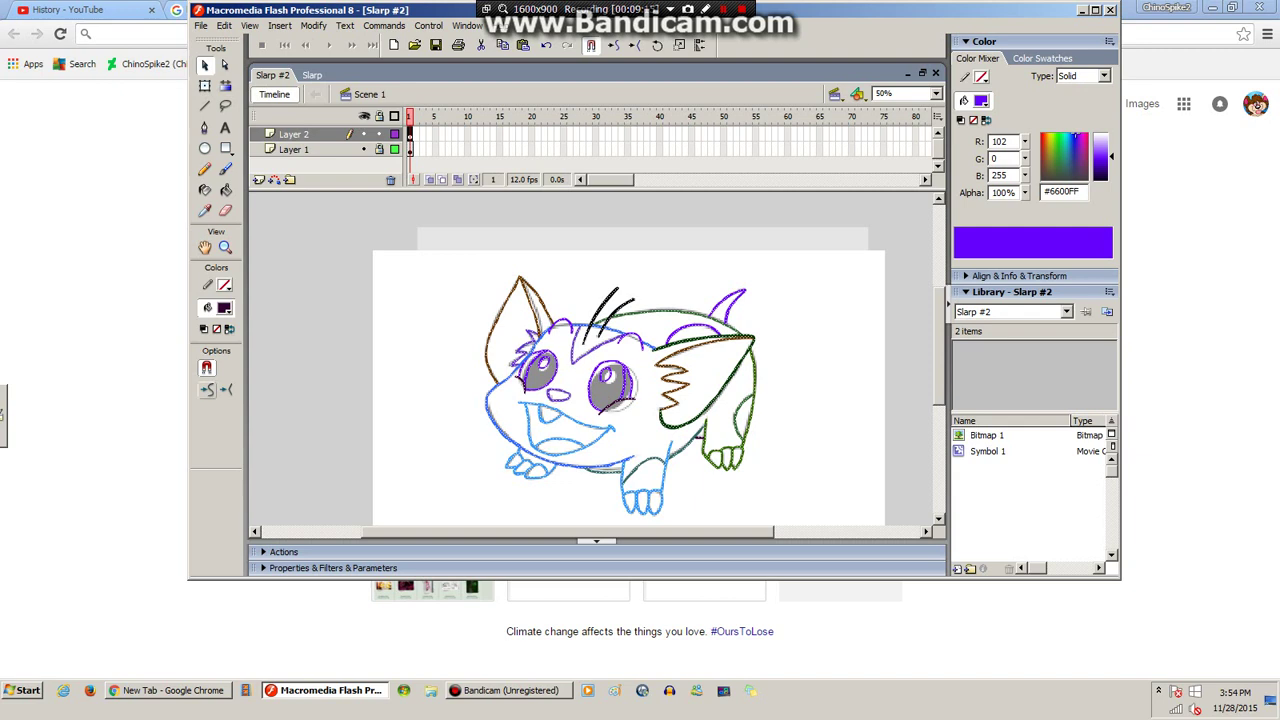
{"action": "left_click", "coordinate": [207, 390]}
{"action": "left_click_drag", "start_coordinate": [257, 307], "coordinate": [281, 333]}
{"action": "key", "text": "ctrl+z"}
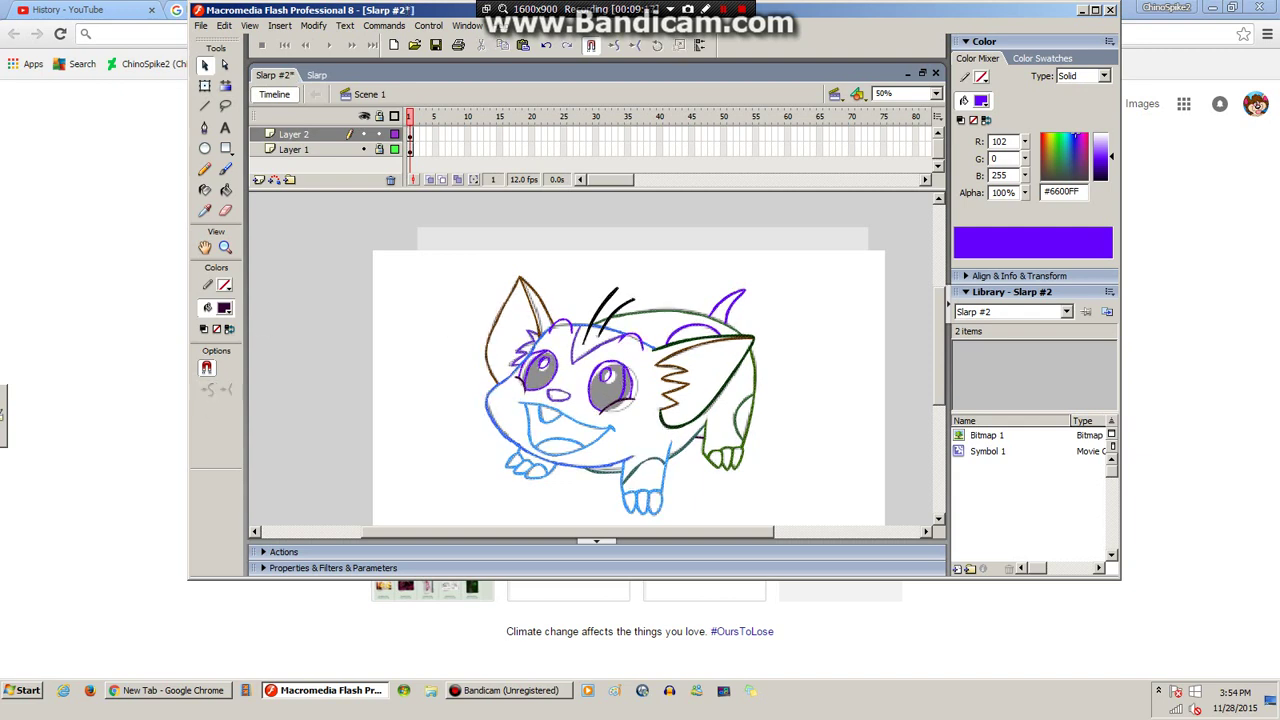
Check the traced line art with Layer 1 hidden, and show Layer 1 again.
{"action": "left_click", "coordinate": [364, 149]}
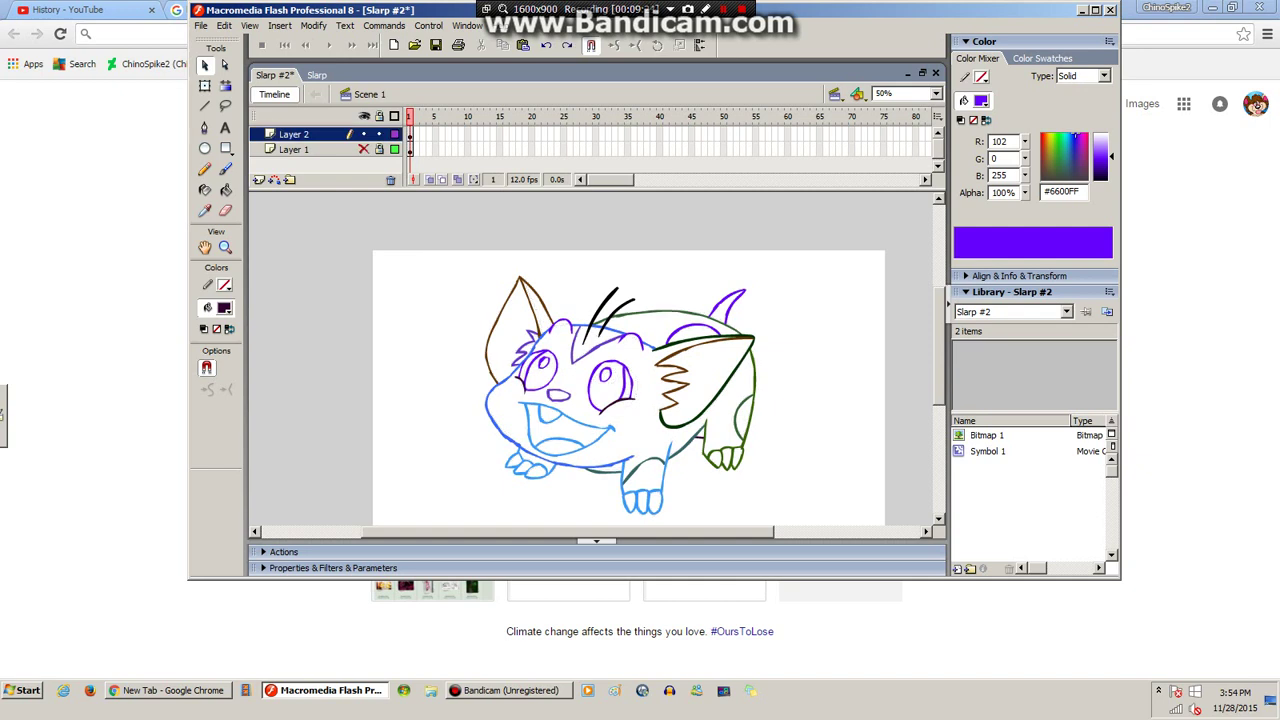
{"action": "left_click", "coordinate": [364, 149]}
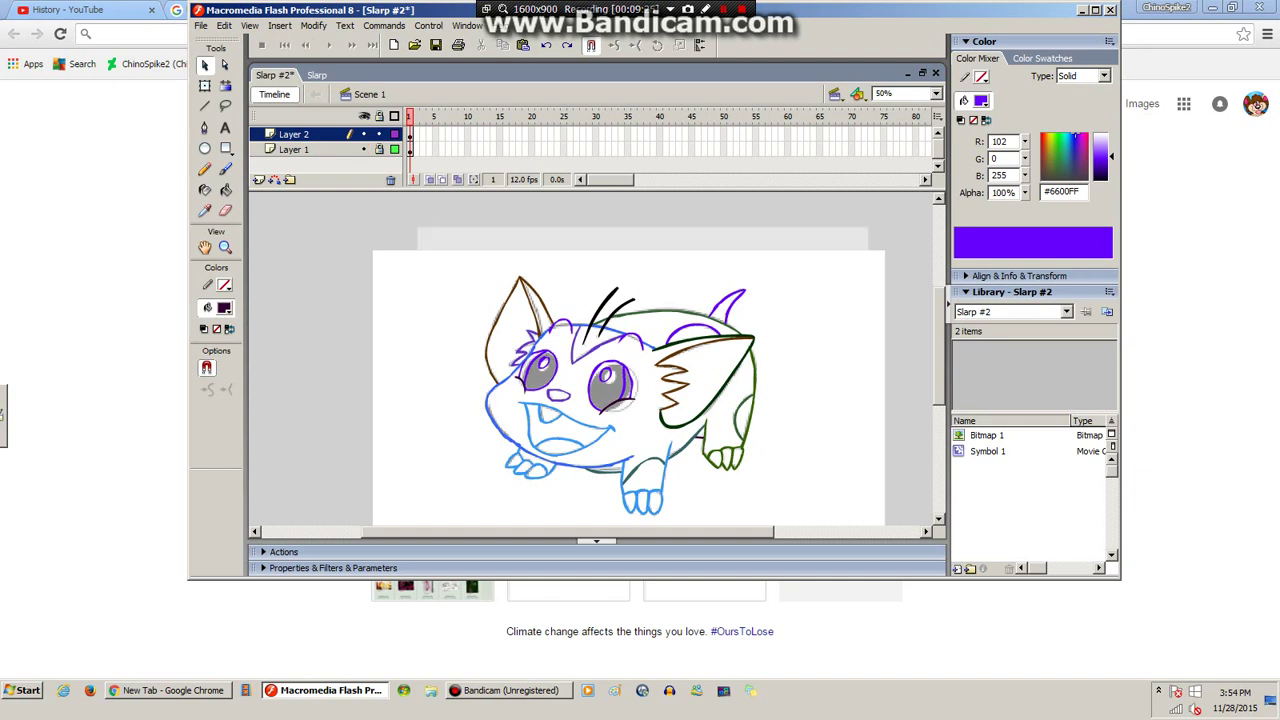
{"action": "key", "text": "shift+F12"}
{"action": "key", "text": "shift+F12"}
{"action": "key", "text": "F12"}
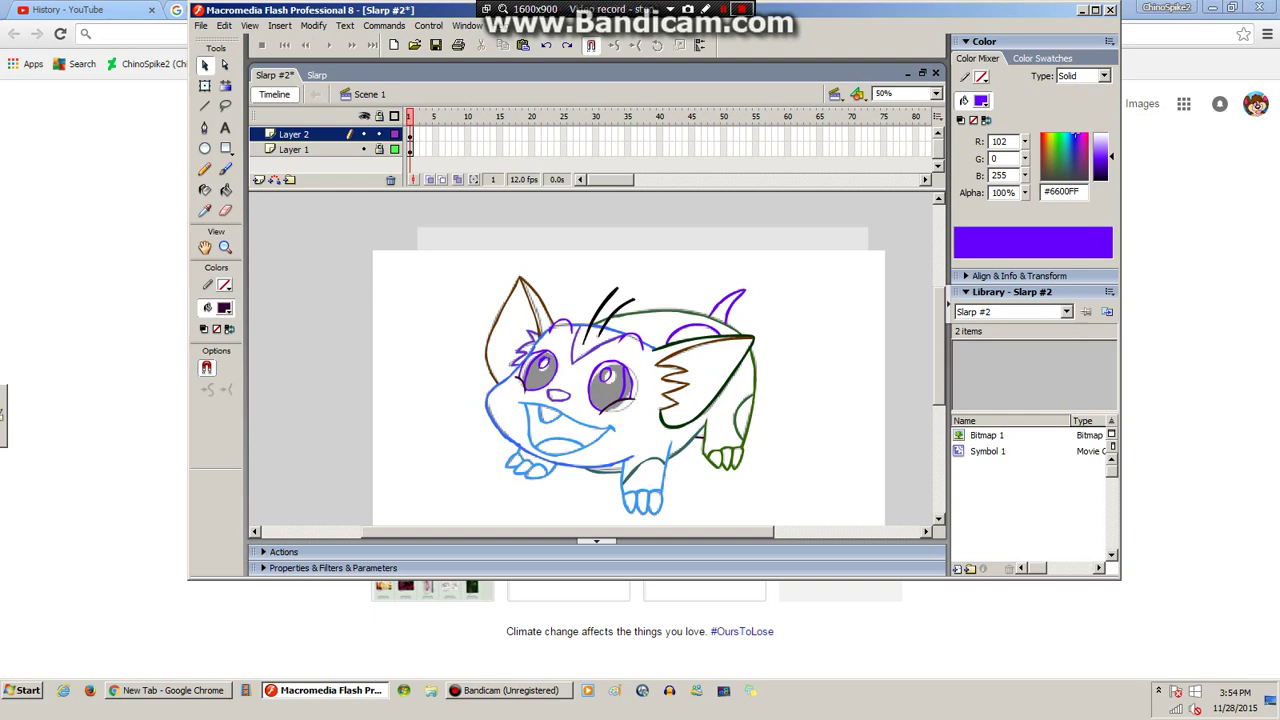